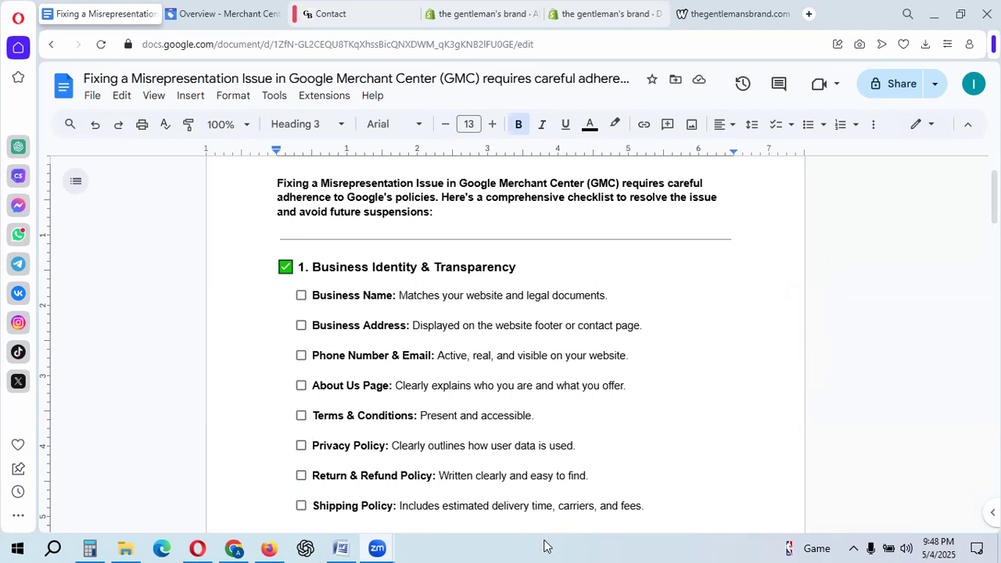
# Read through the Business Identity & Transparency section of the checklist document.
pyautogui.scroll(-1, 497, 342)
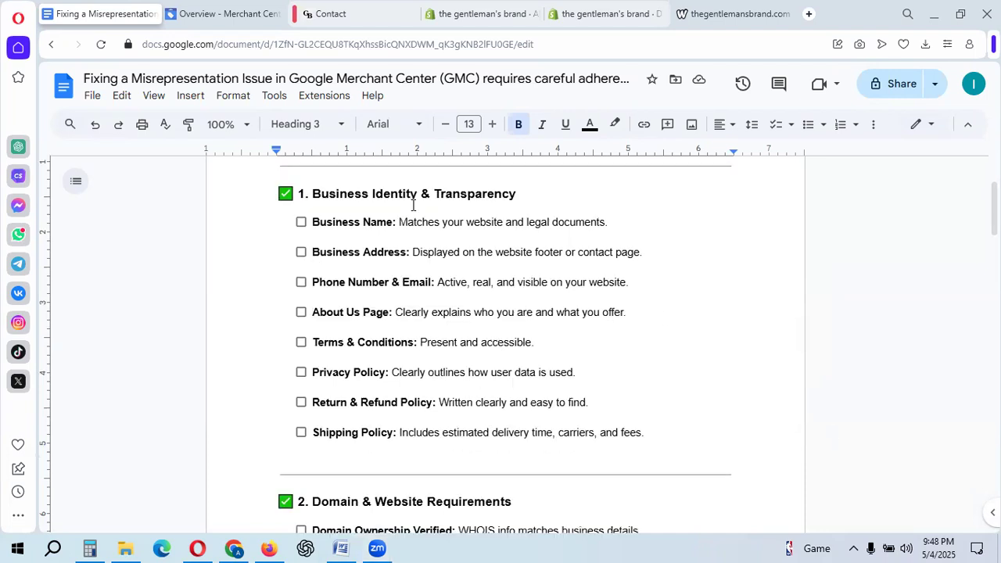
pyautogui.moveTo(323, 196); pyautogui.dragTo(512, 195)
pyautogui.click(522, 194)
pyautogui.scroll(1, 478, 270)
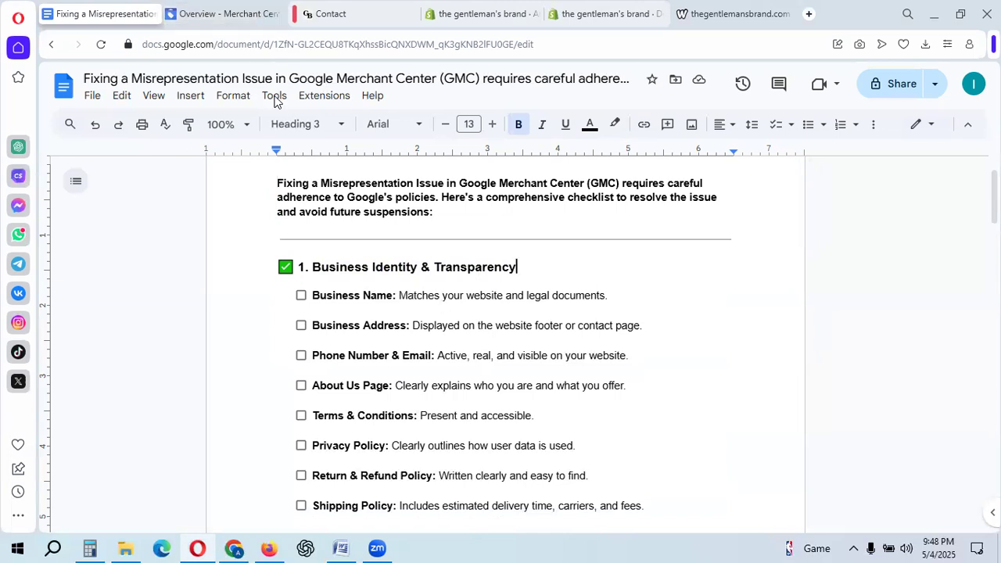
pyautogui.click(354, 7)
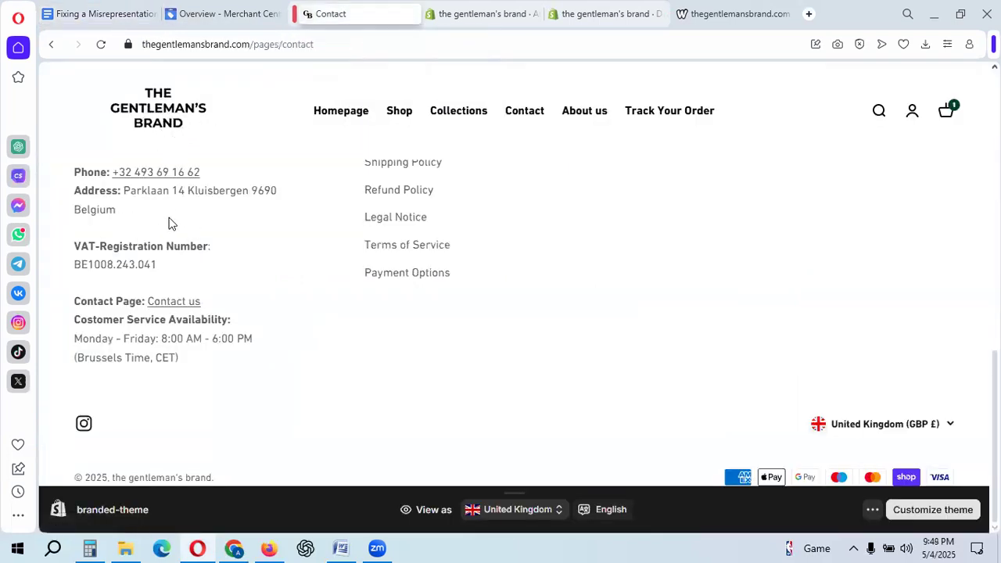
pyautogui.click(454, 14)
pyautogui.click(625, 7)
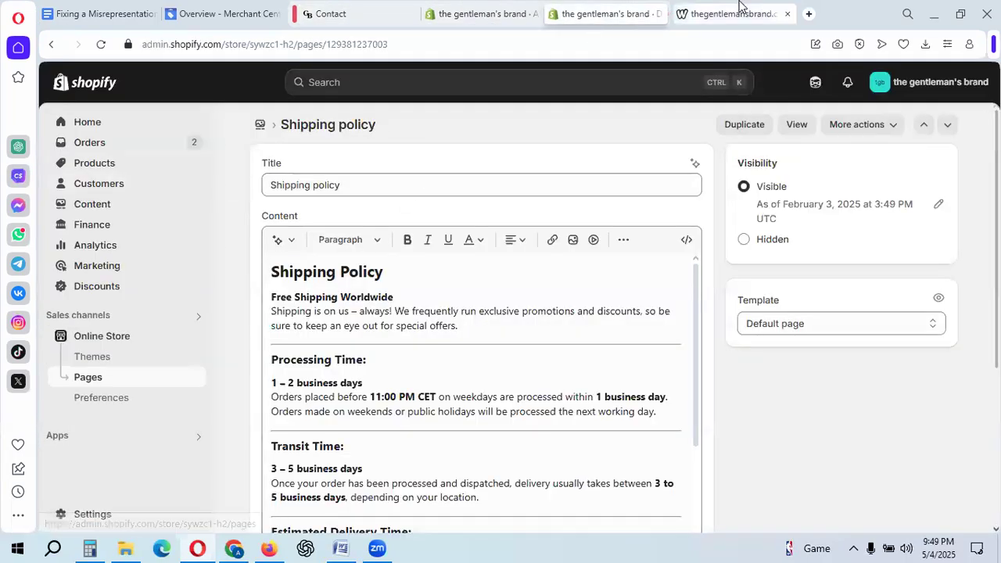
pyautogui.click(118, 11)
# Switch to Google Merchant Center, open the business info and check the business name in the business details.
pyautogui.click(217, 11)
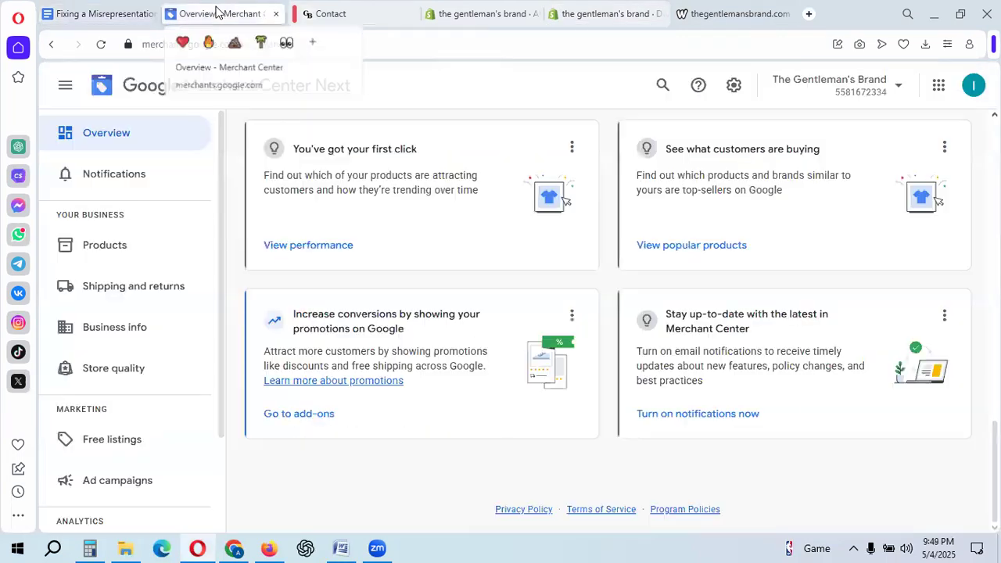
pyautogui.scroll(4, 327, 268)
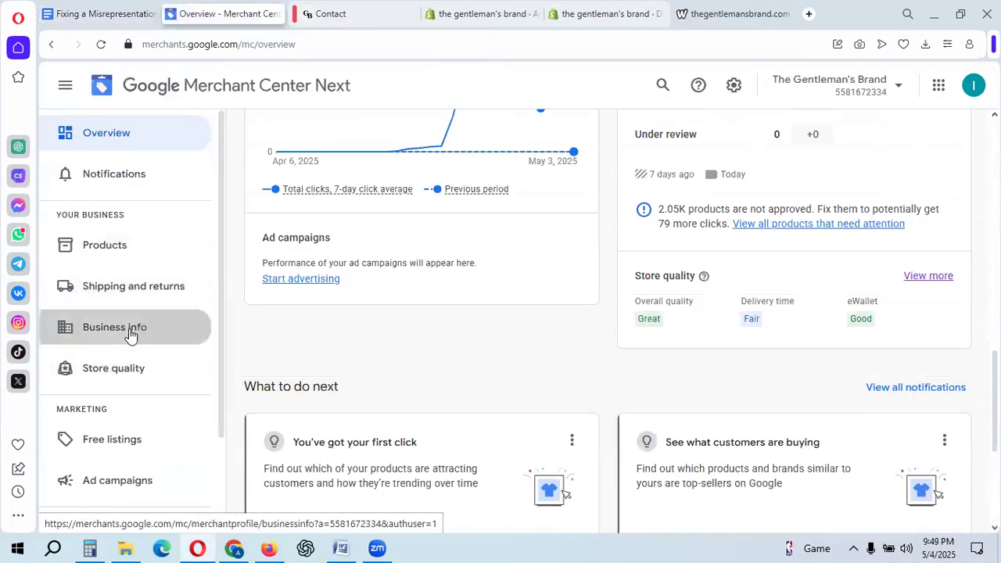
pyautogui.click(131, 331)
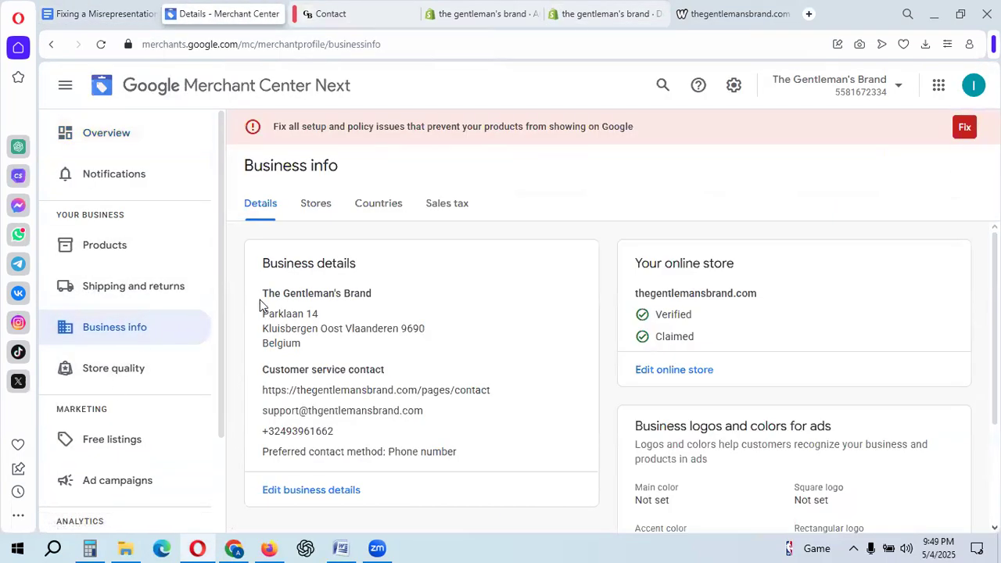
pyautogui.moveTo(261, 301); pyautogui.dragTo(373, 293)
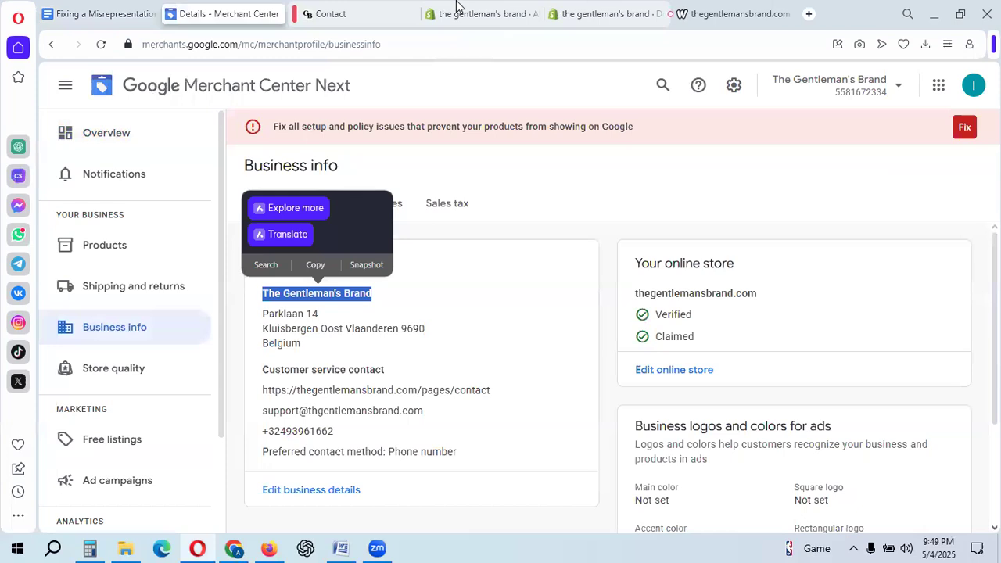
# Switch to the Shopify admin, open the general store settings and check the store name there.
pyautogui.click(456, 11)
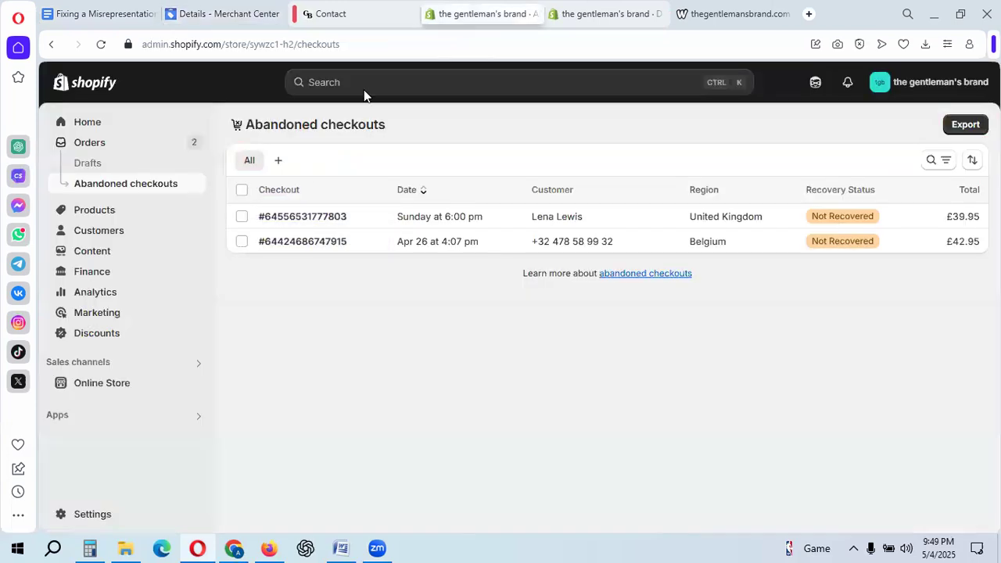
pyautogui.click(95, 517)
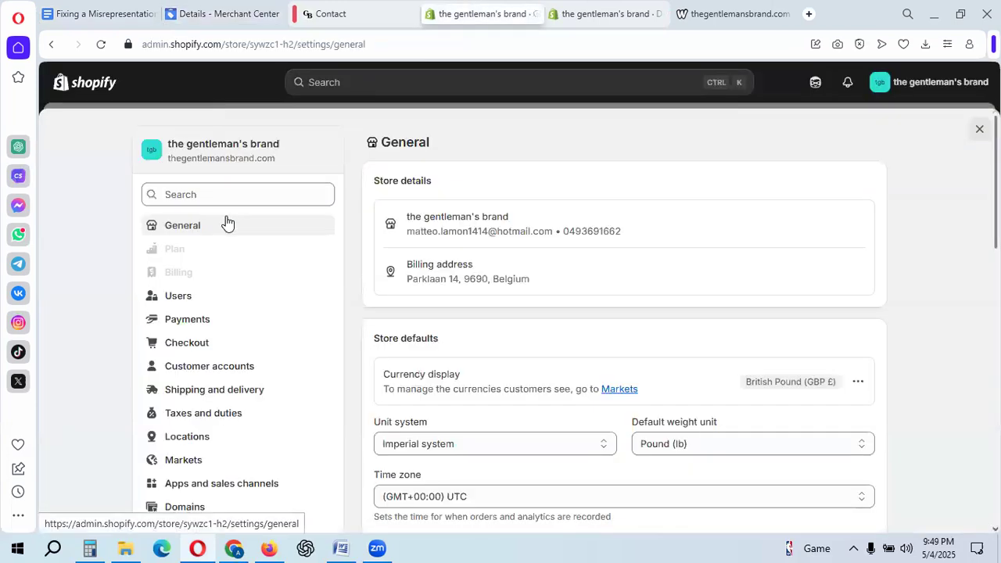
pyautogui.moveTo(166, 148); pyautogui.dragTo(287, 153)
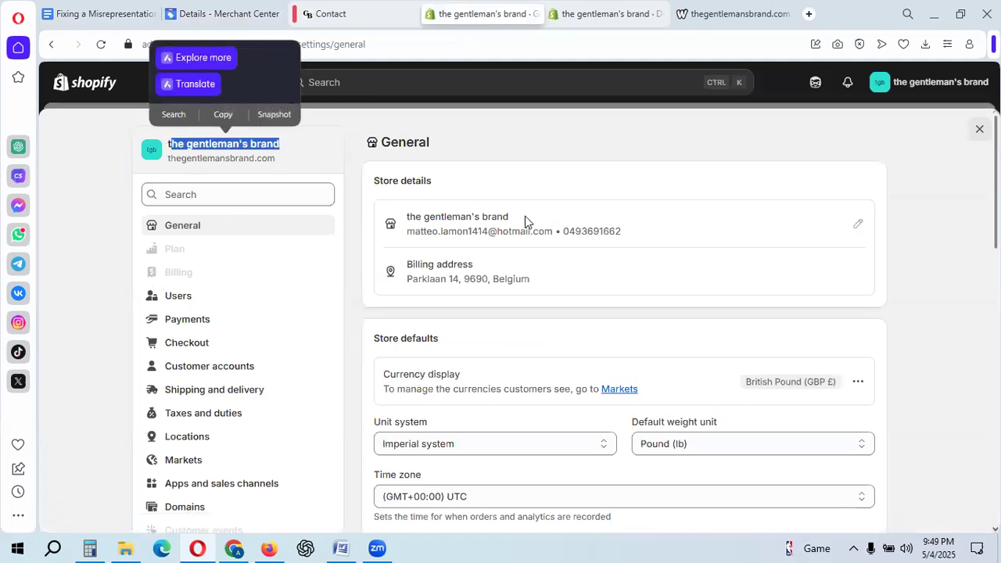
pyautogui.moveTo(405, 220); pyautogui.dragTo(516, 217)
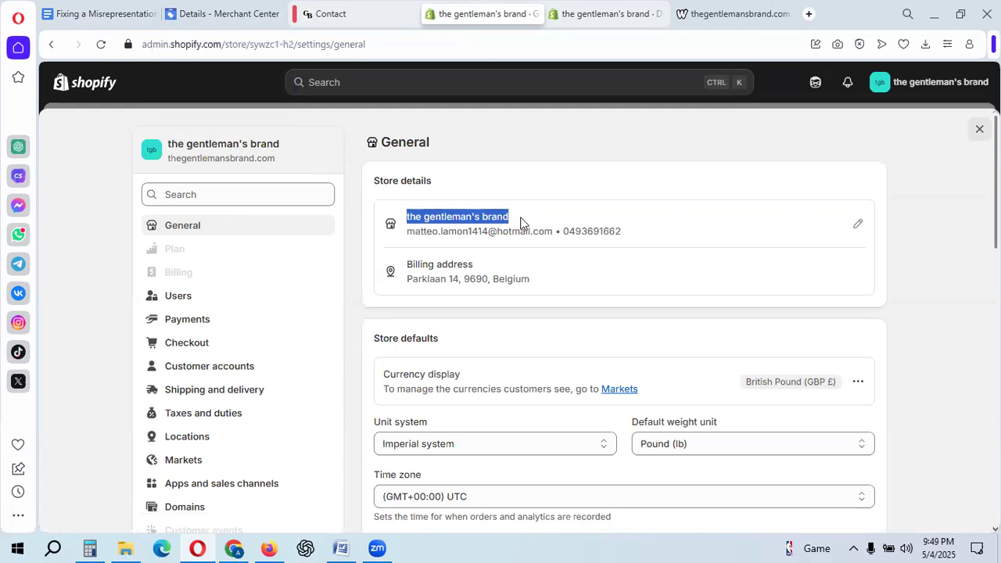
# Return to the checklist in Google Docs and mark the Business Name item as done.
pyautogui.click(358, 11)
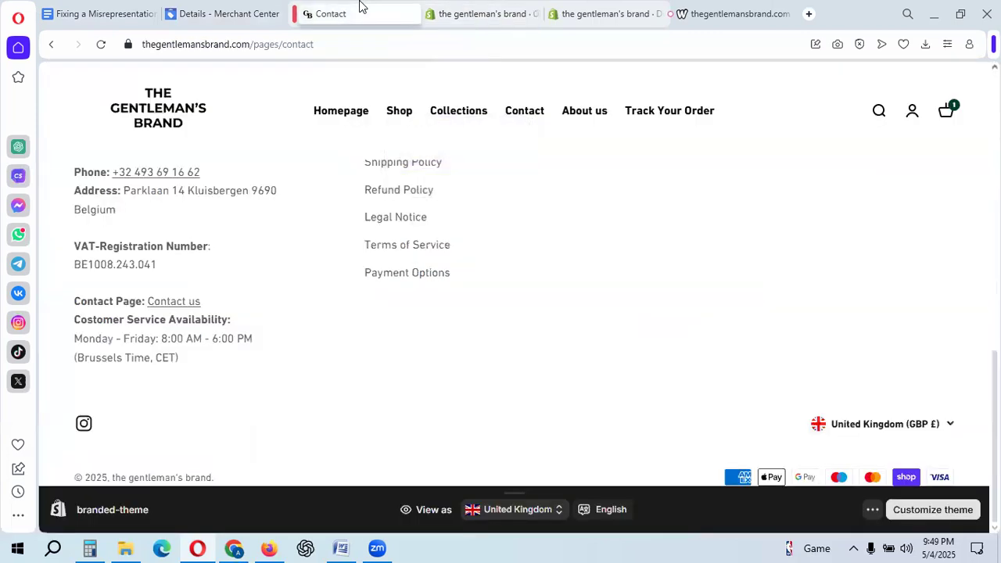
pyautogui.click(227, 6)
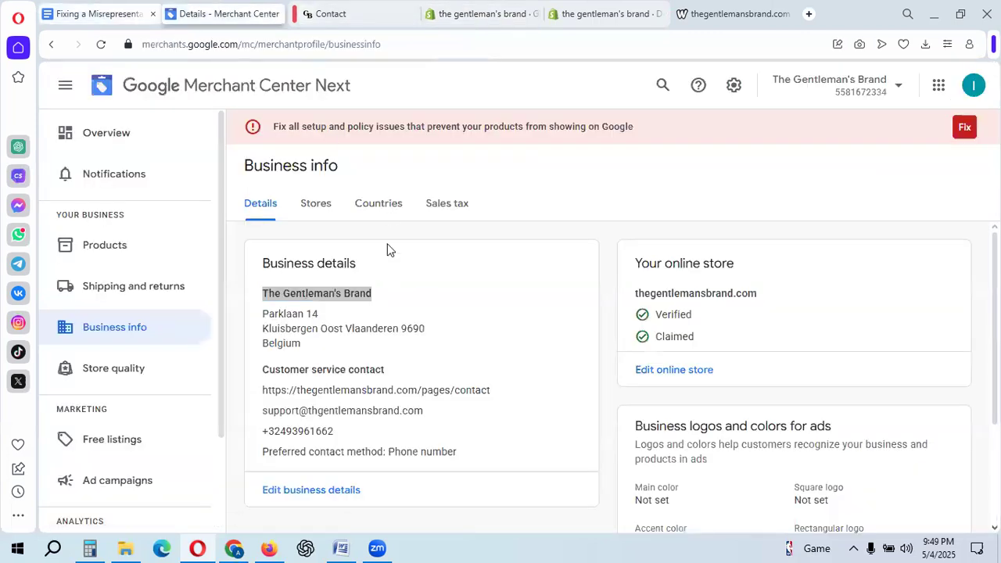
pyautogui.hotkey('ctrl', 'shift', 'Tab')
pyautogui.click(301, 296)
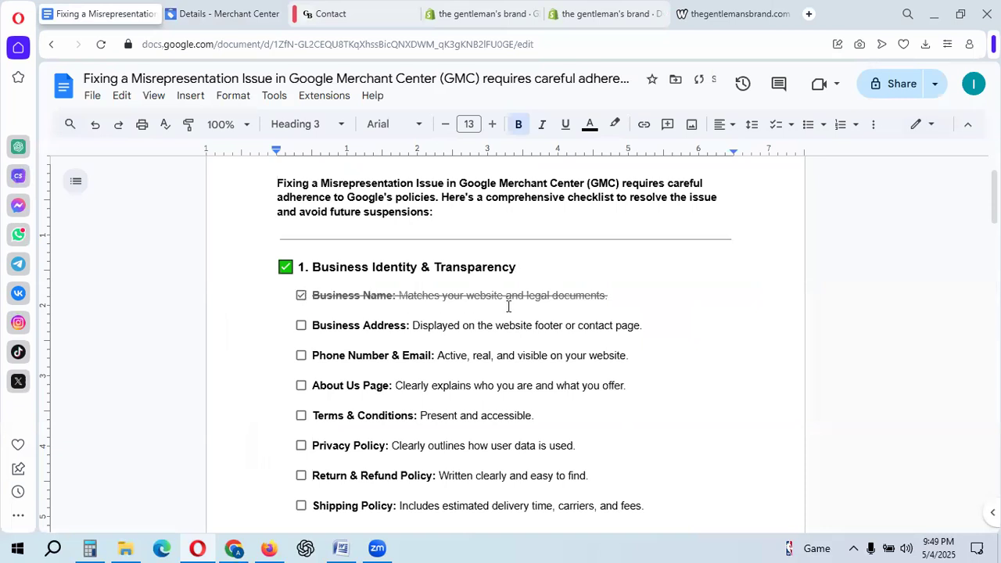
# Read the Business Address checklist item and examine the store name and address in the store website's footer.
pyautogui.moveTo(412, 326); pyautogui.dragTo(607, 335)
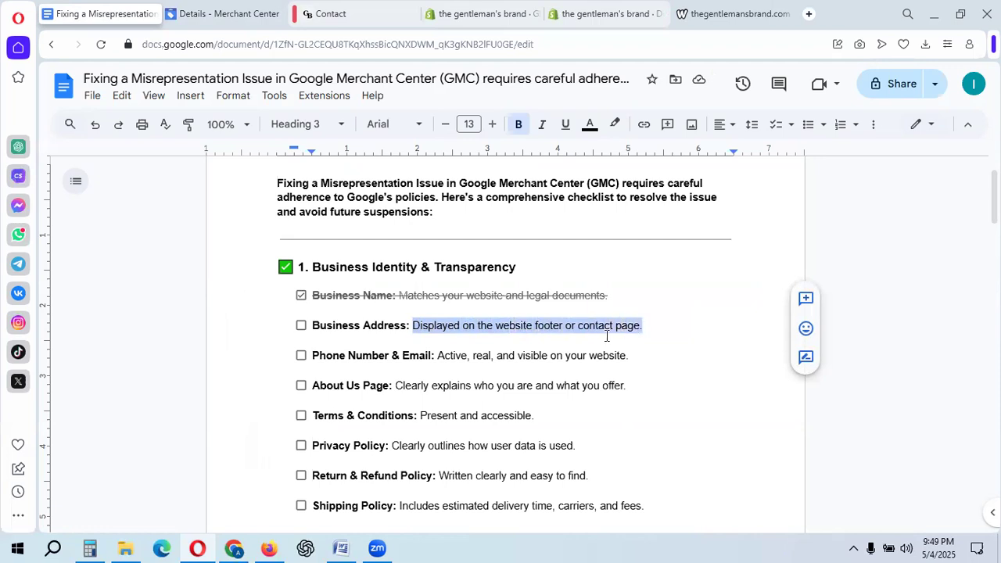
pyautogui.click(303, 327)
pyautogui.click(302, 327)
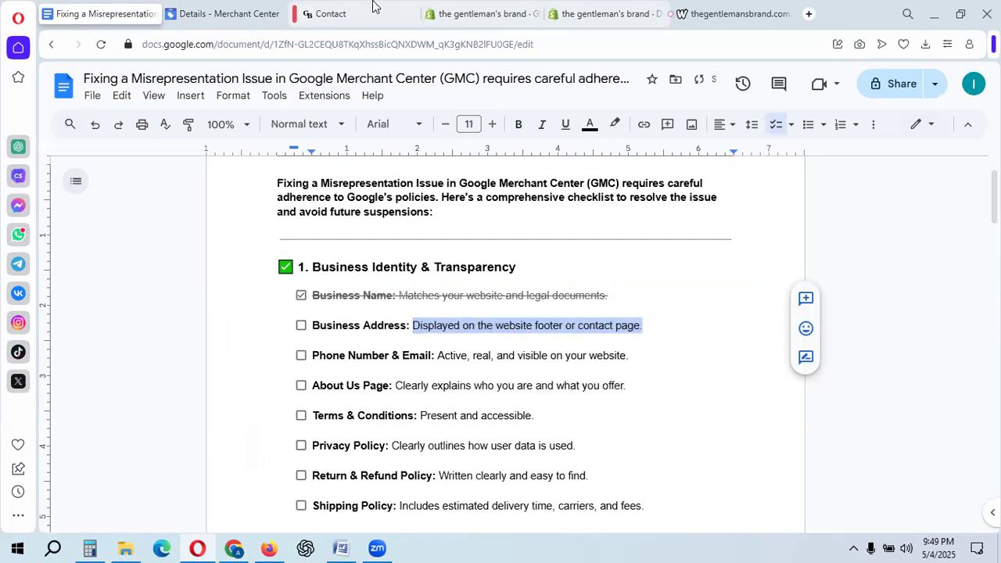
pyautogui.click(376, 9)
pyautogui.scroll(1, 220, 354)
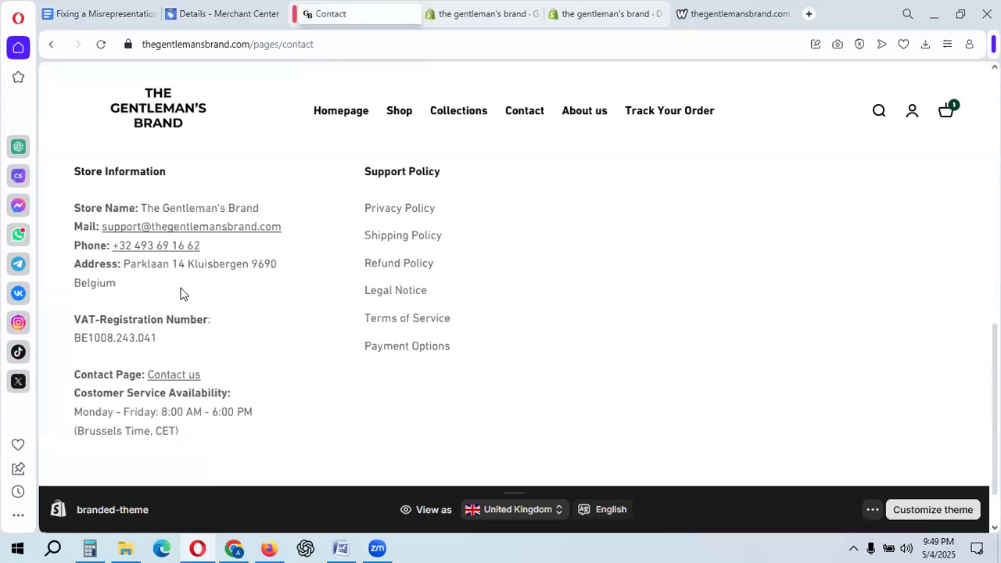
pyautogui.moveTo(83, 173); pyautogui.dragTo(194, 190)
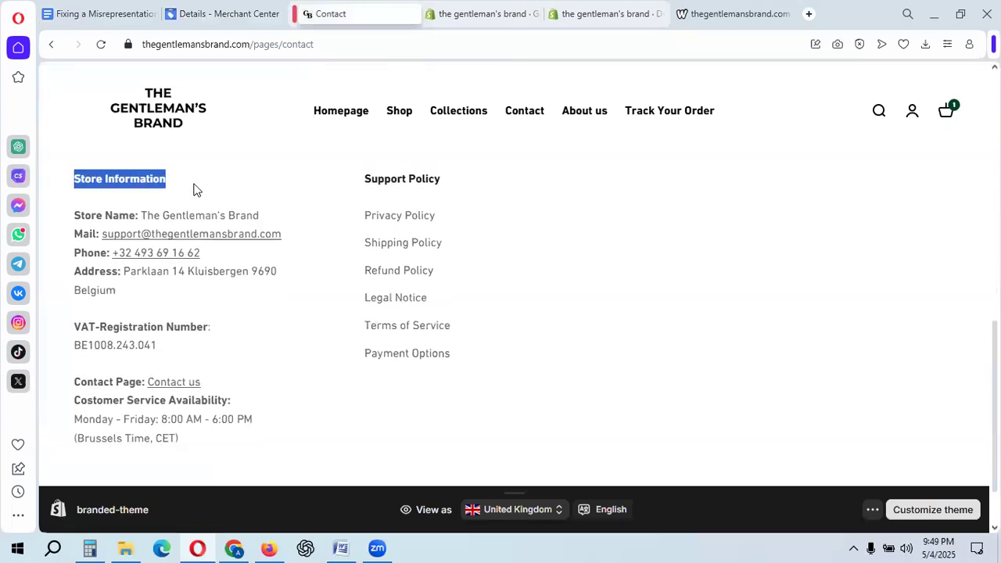
pyautogui.moveTo(142, 216); pyautogui.dragTo(240, 216)
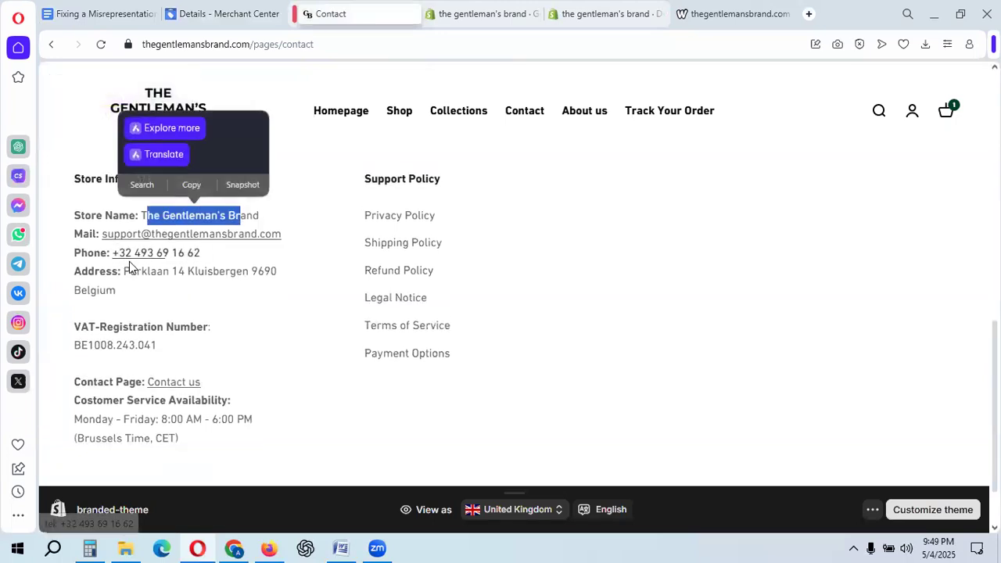
pyautogui.moveTo(125, 271); pyautogui.dragTo(222, 283)
pyautogui.click(224, 284)
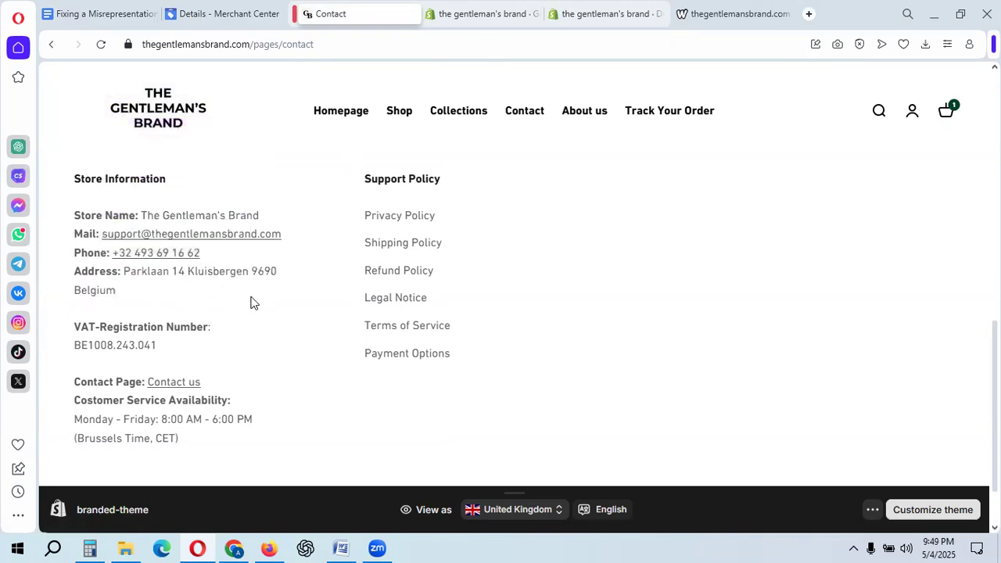
# Check the business details on the store's Contact page and mark the Business Address item as done in the checklist.
pyautogui.click(539, 121)
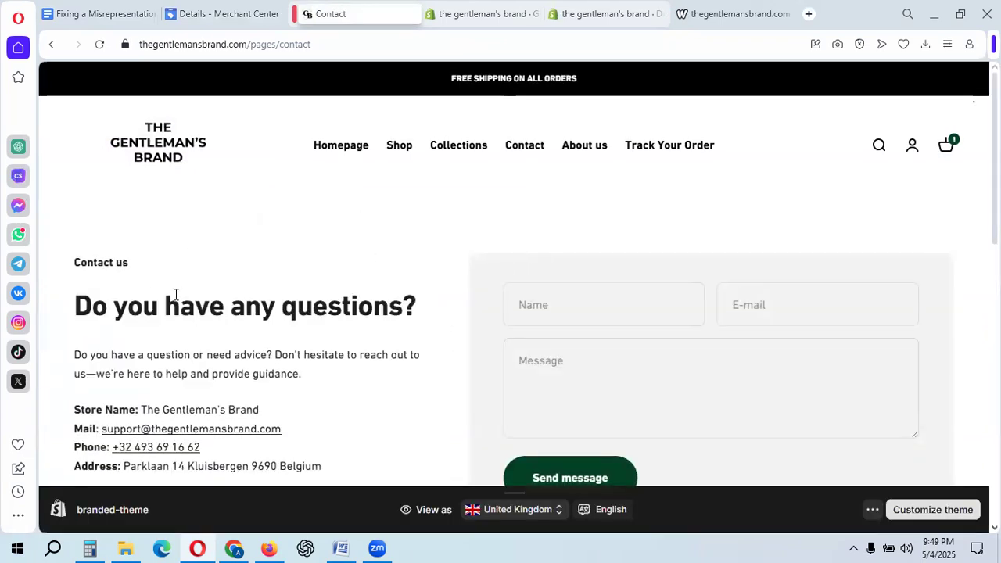
pyautogui.scroll(-2, 97, 240)
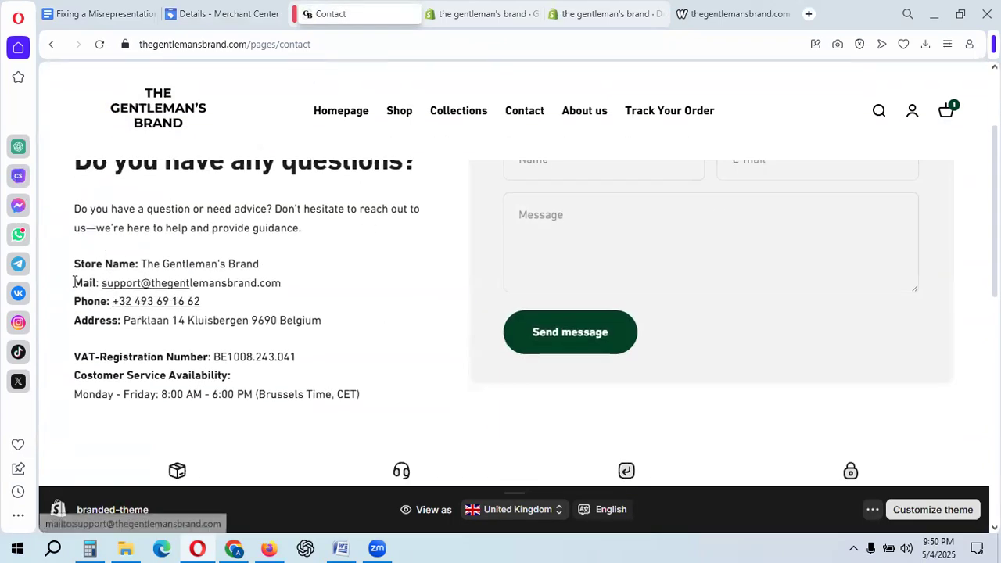
pyautogui.moveTo(285, 291); pyautogui.dragTo(106, 298)
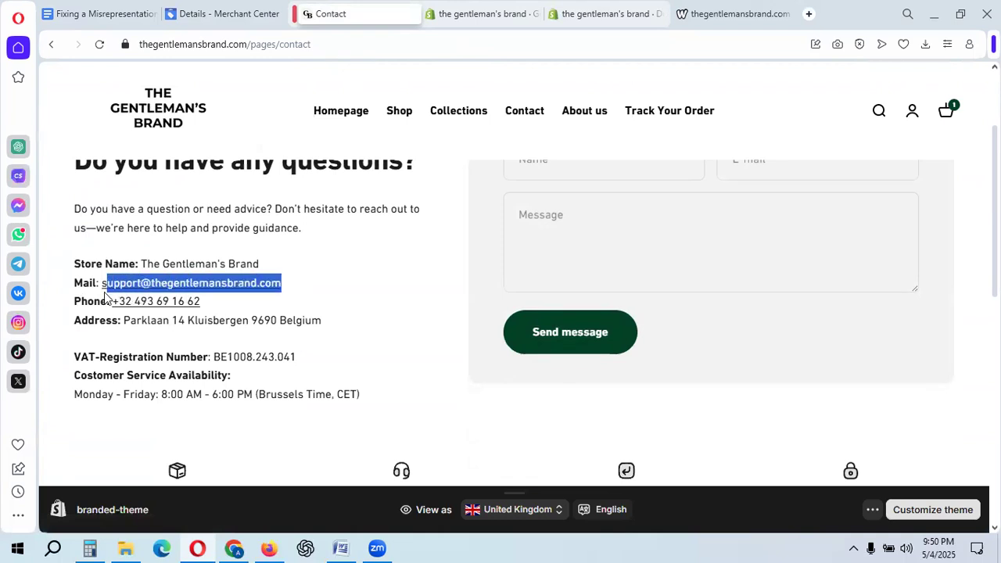
pyautogui.click(100, 13)
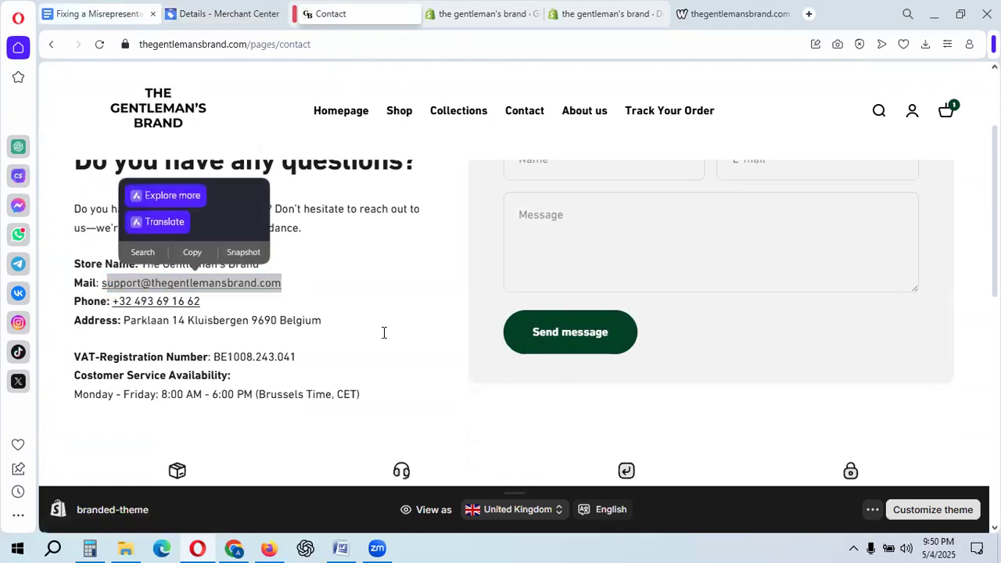
pyautogui.click(302, 327)
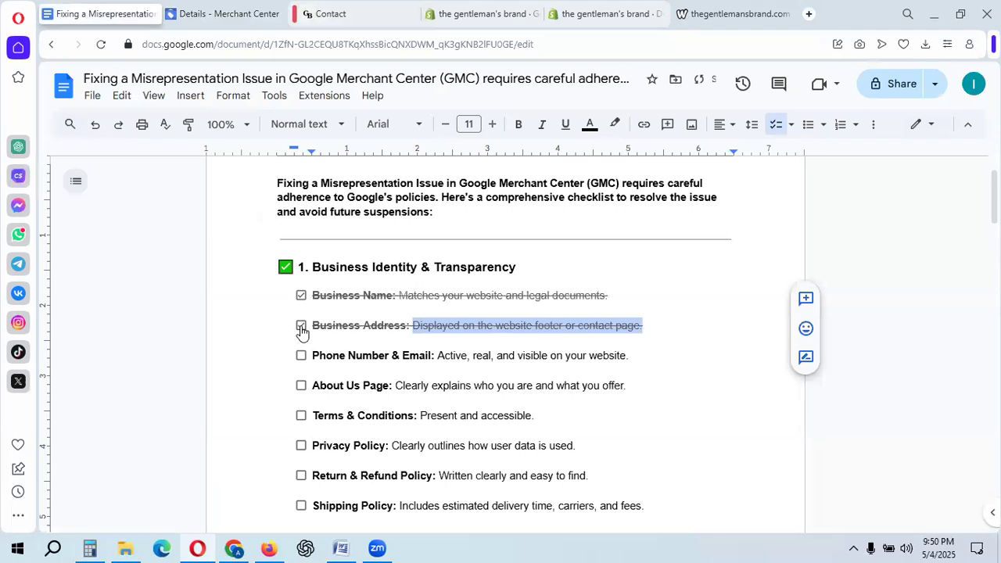
# Verify the email, phone, address and VAT number on the store's Contact page, and mark the Phone Number & Email checklist item as done.
pyautogui.scroll(-1, 376, 342)
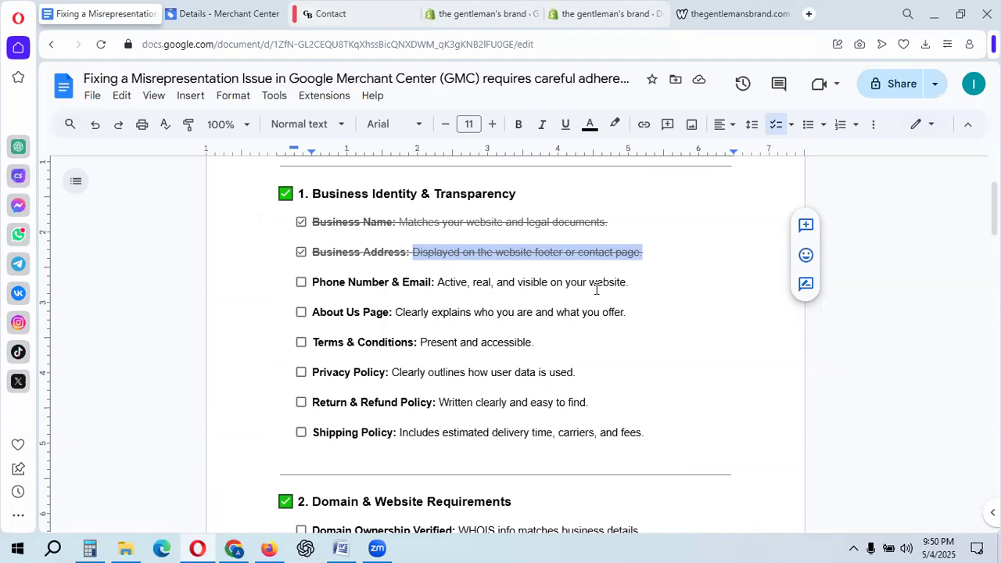
pyautogui.moveTo(636, 283); pyautogui.dragTo(442, 286)
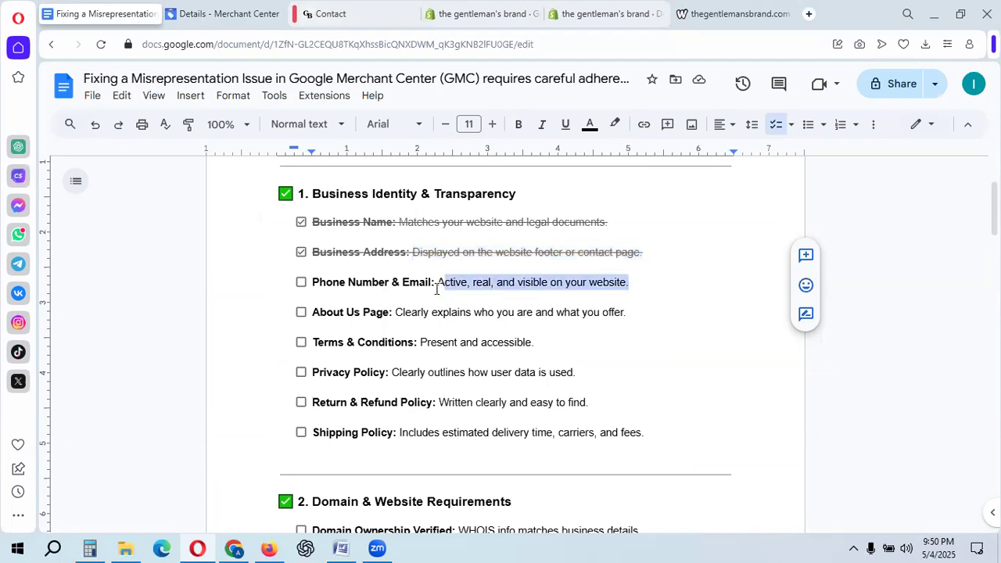
pyautogui.click(382, 6)
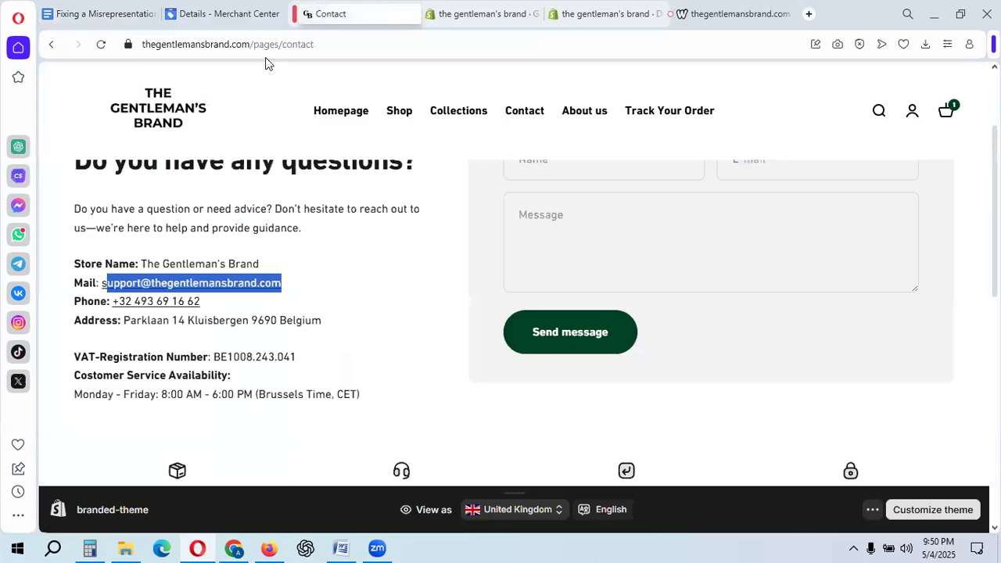
pyautogui.click(264, 287)
pyautogui.moveTo(280, 284); pyautogui.dragTo(104, 286)
pyautogui.moveTo(201, 302); pyautogui.dragTo(147, 307)
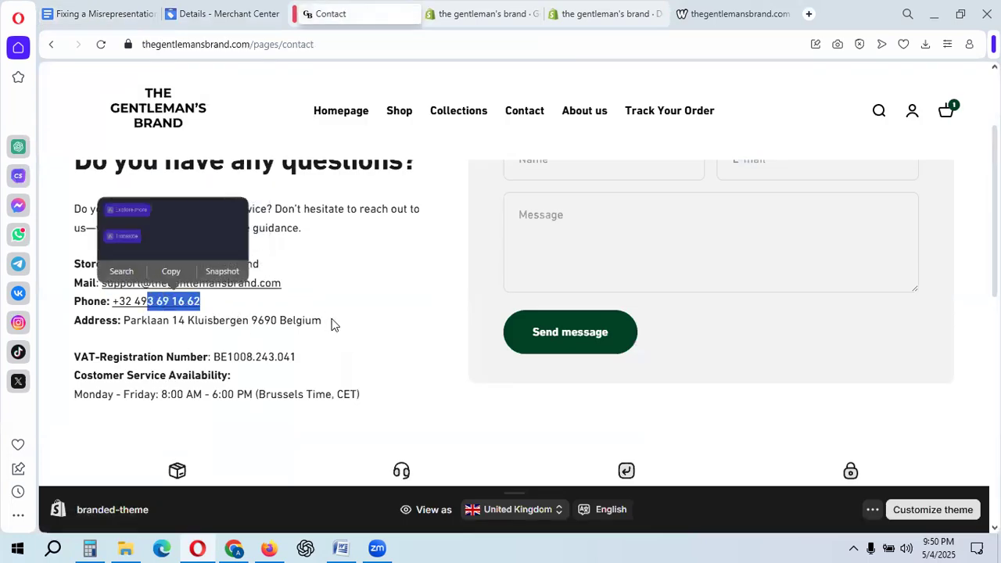
pyautogui.moveTo(322, 321); pyautogui.dragTo(212, 321)
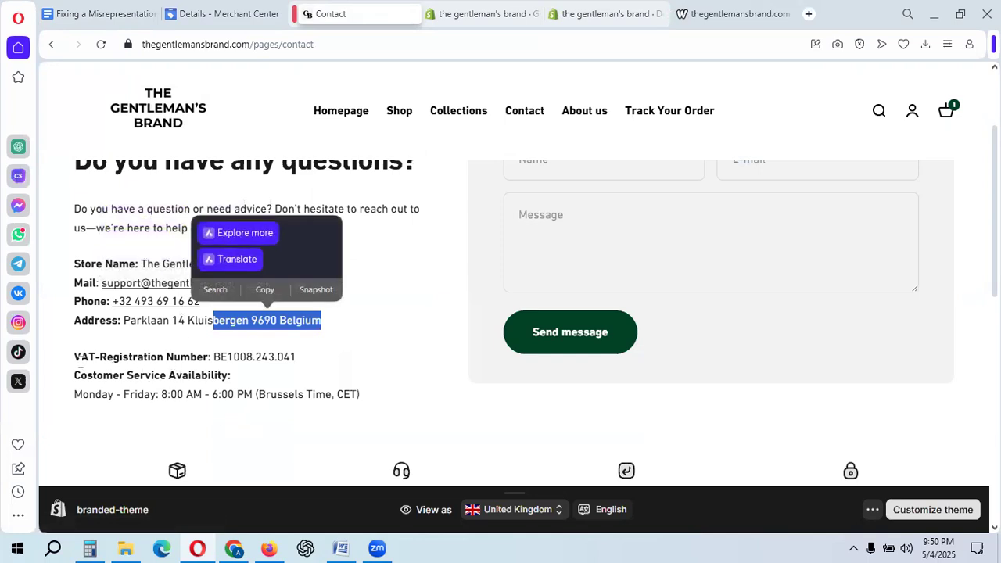
pyautogui.moveTo(75, 359); pyautogui.dragTo(298, 354)
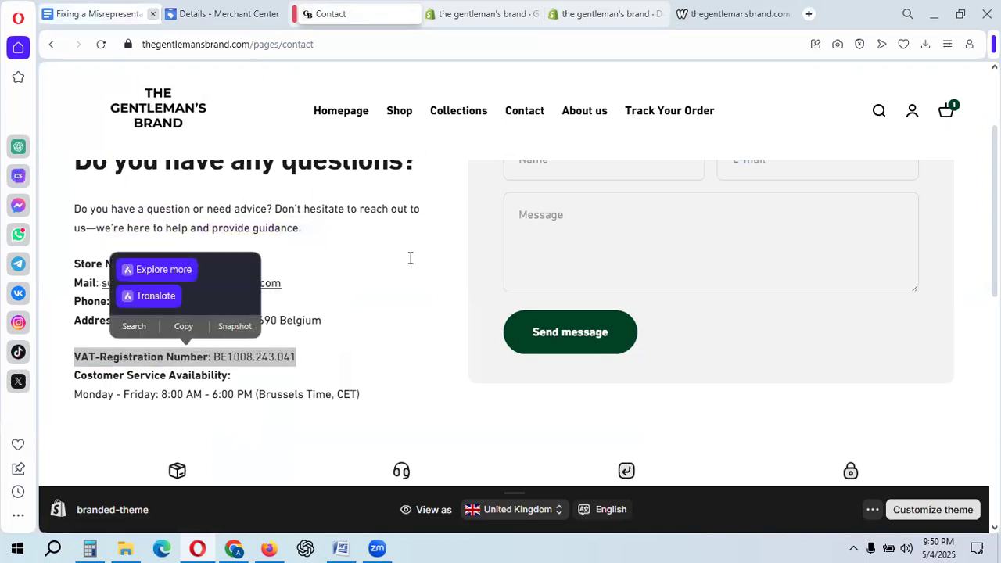
pyautogui.hotkey('ctrl', 'Tab')
pyautogui.click(302, 282)
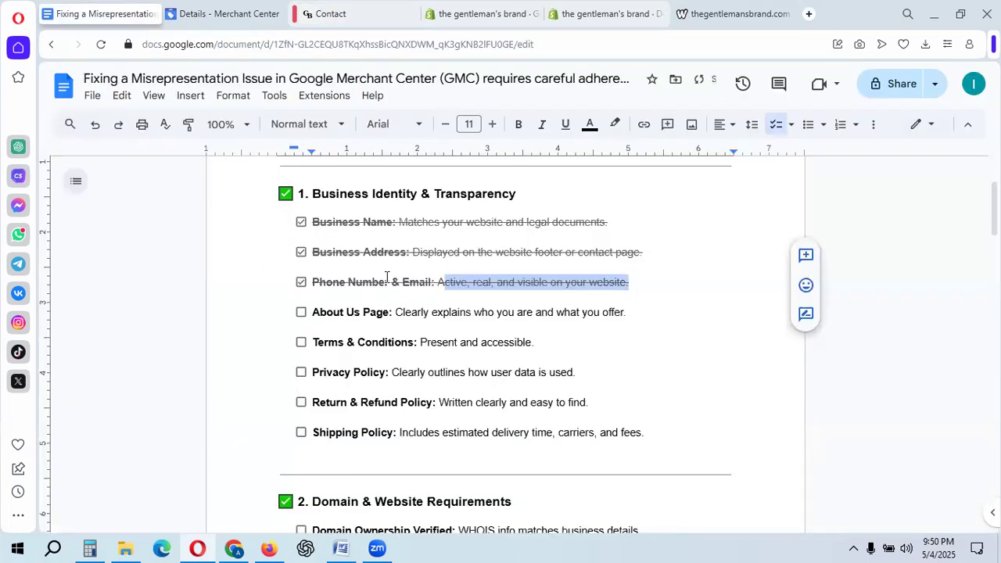
# Read the About Us Page checklist item and examine the Support Policy links in the store website's footer.
pyautogui.scroll(-2, 383, 277)
pyautogui.click(392, 242)
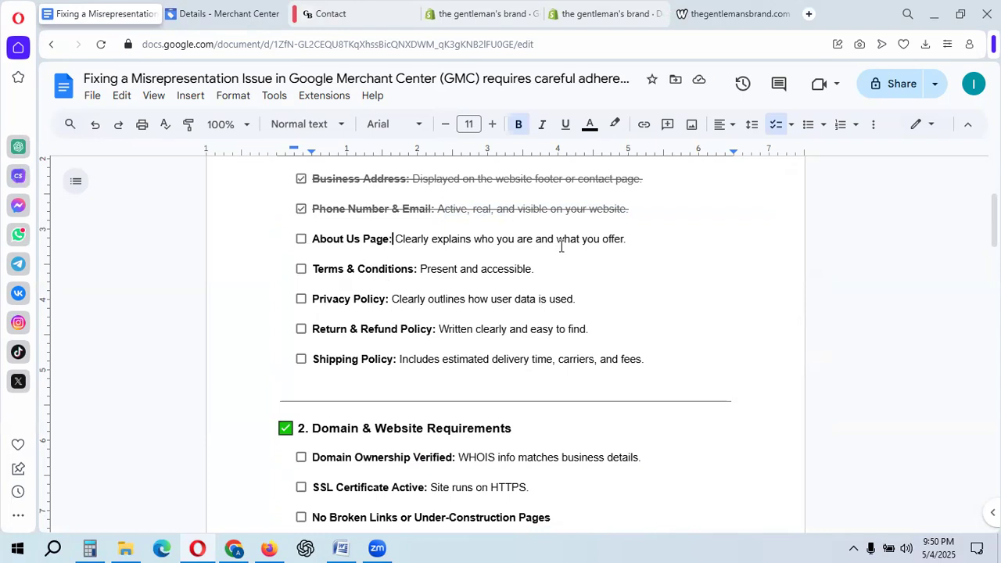
pyautogui.click(331, 14)
pyautogui.scroll(-4, 272, 283)
pyautogui.scroll(-3, 389, 279)
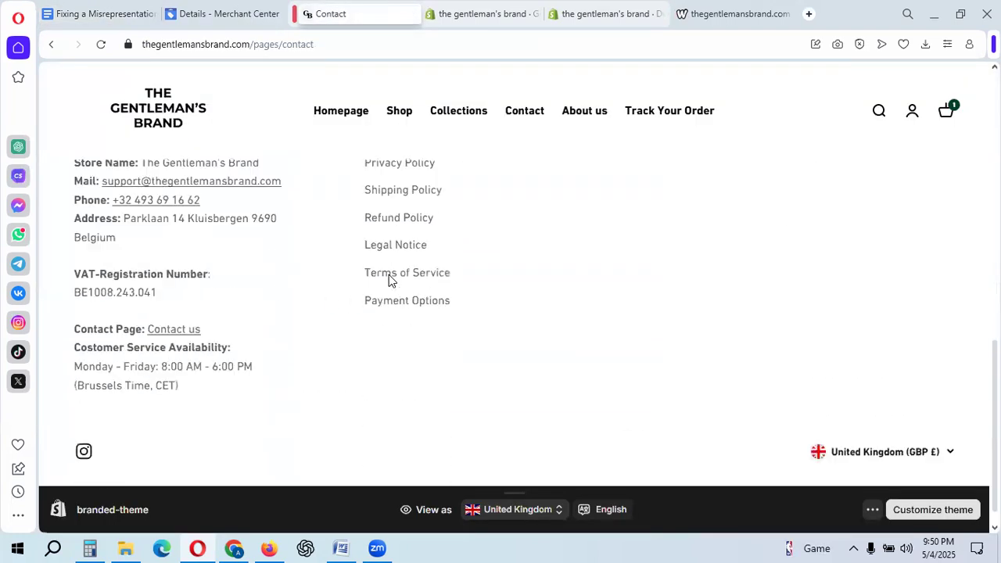
pyautogui.scroll(2, 383, 288)
pyautogui.scroll(-1, 277, 291)
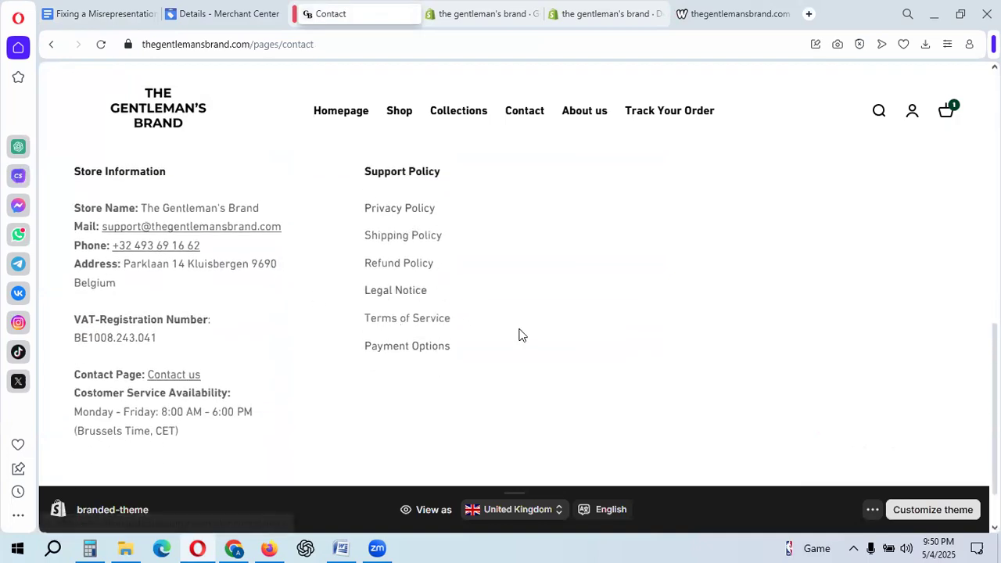
pyautogui.scroll(1, 372, 348)
pyautogui.moveTo(366, 243); pyautogui.dragTo(465, 248)
pyautogui.click(466, 248)
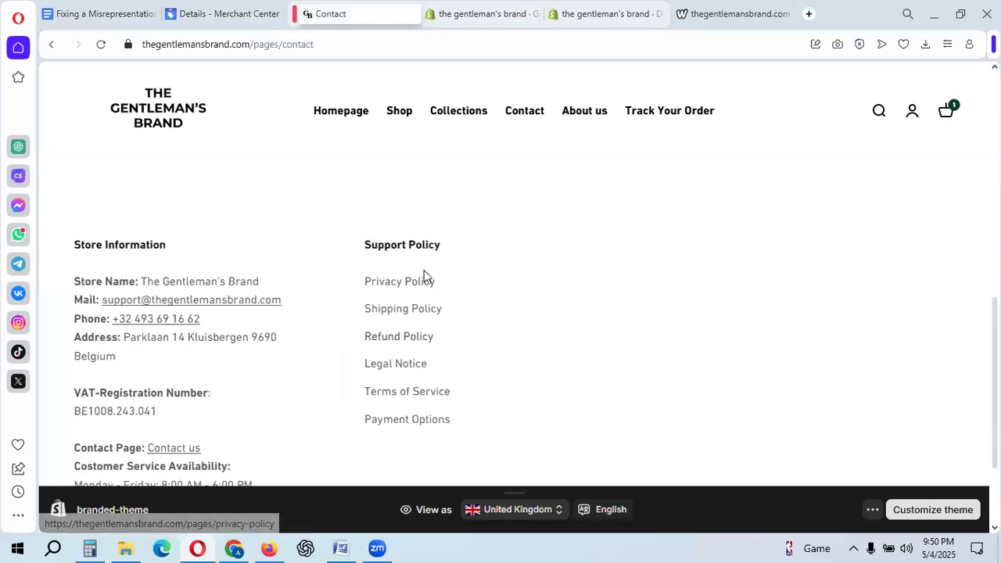
# Review the store's About us page and mark the About Us Page item as done in the checklist.
pyautogui.click(599, 117)
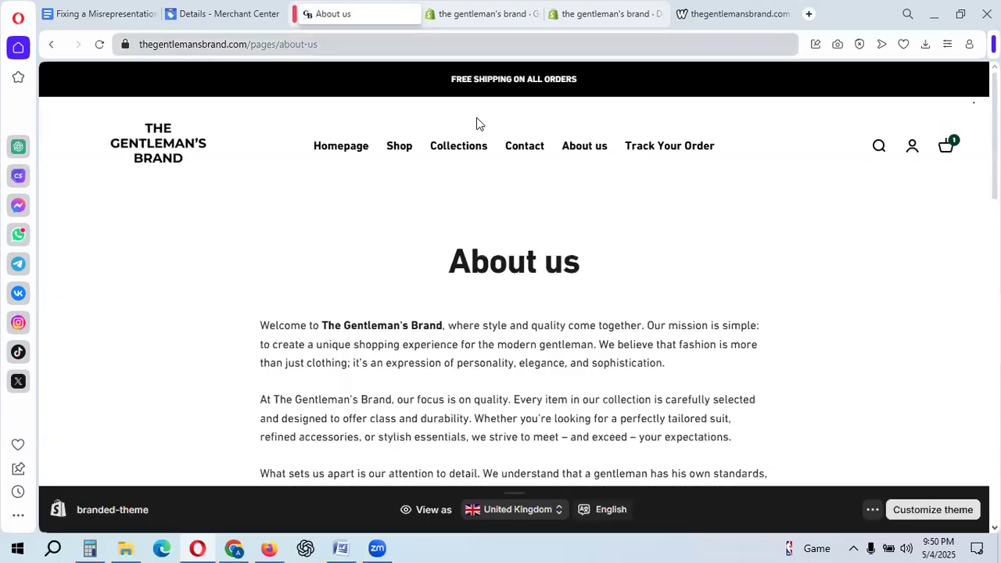
pyautogui.scroll(-2, 476, 308)
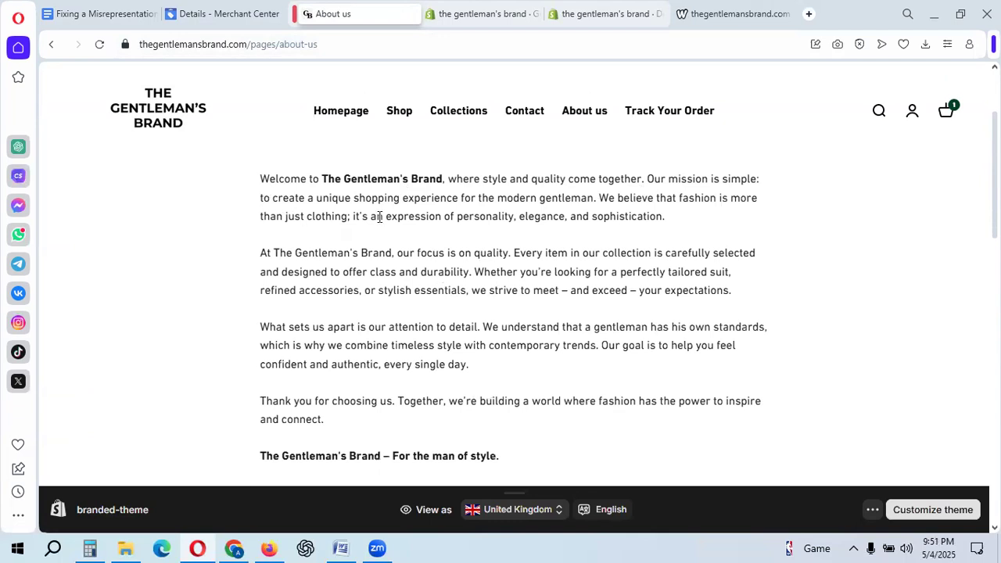
pyautogui.scroll(-3, 560, 257)
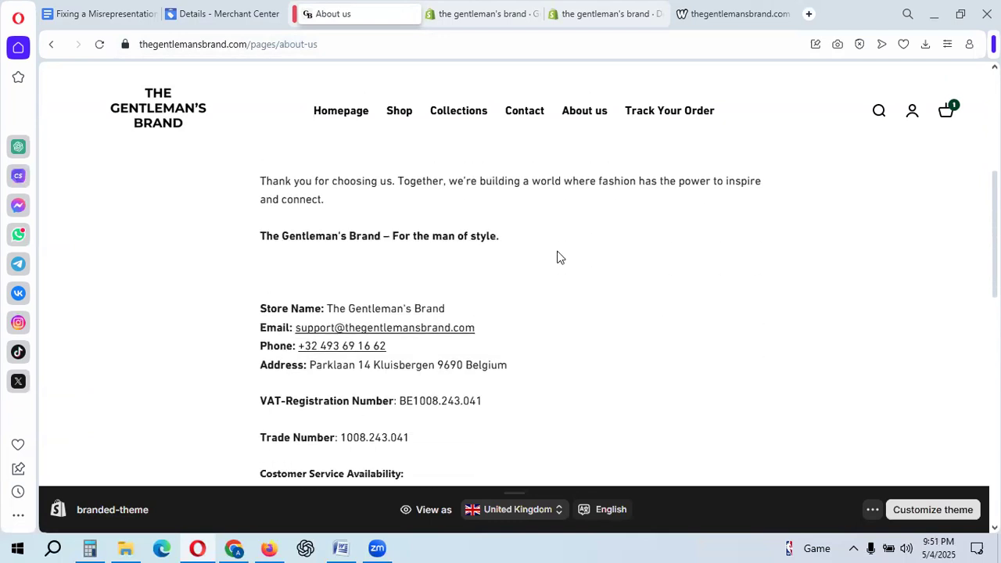
pyautogui.scroll(1, 548, 282)
pyautogui.moveTo(528, 316); pyautogui.dragTo(384, 199)
pyautogui.click(101, 13)
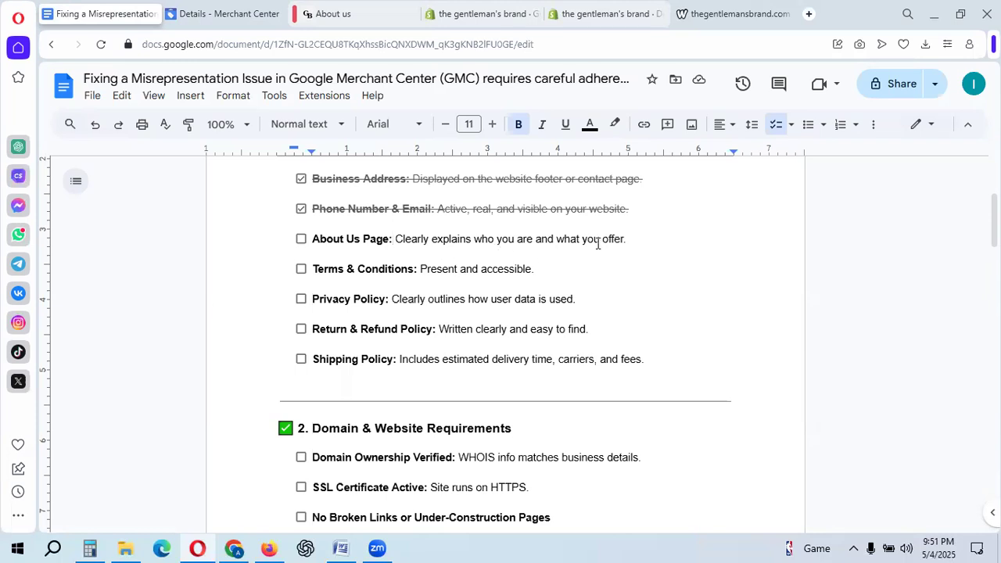
pyautogui.click(301, 239)
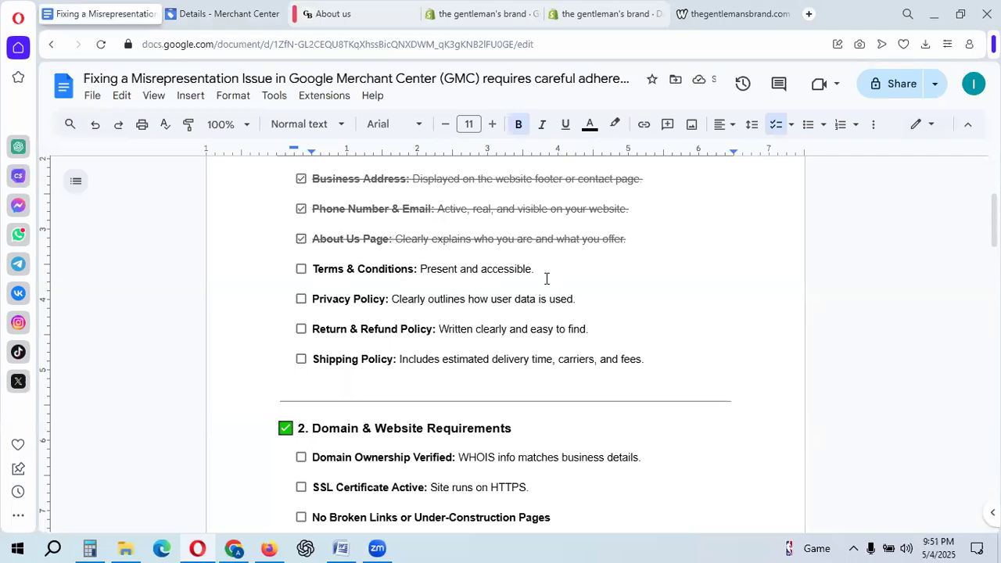
# Open the Terms of Service page from the store's footer, skim it, and mark the Terms & Conditions checklist item as done.
pyautogui.click(335, 5)
pyautogui.scroll(-10, 380, 396)
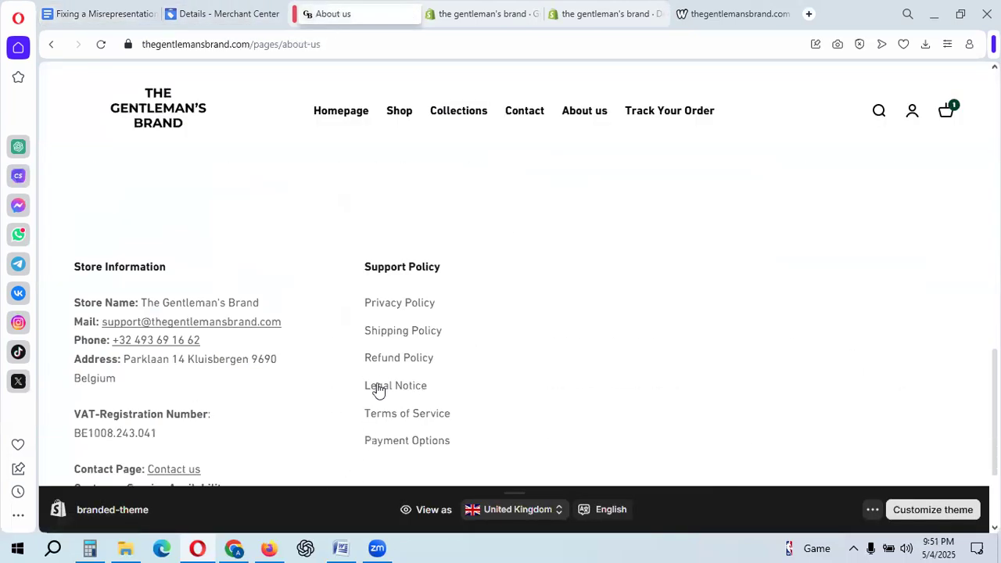
pyautogui.moveTo(362, 413); pyautogui.dragTo(493, 417)
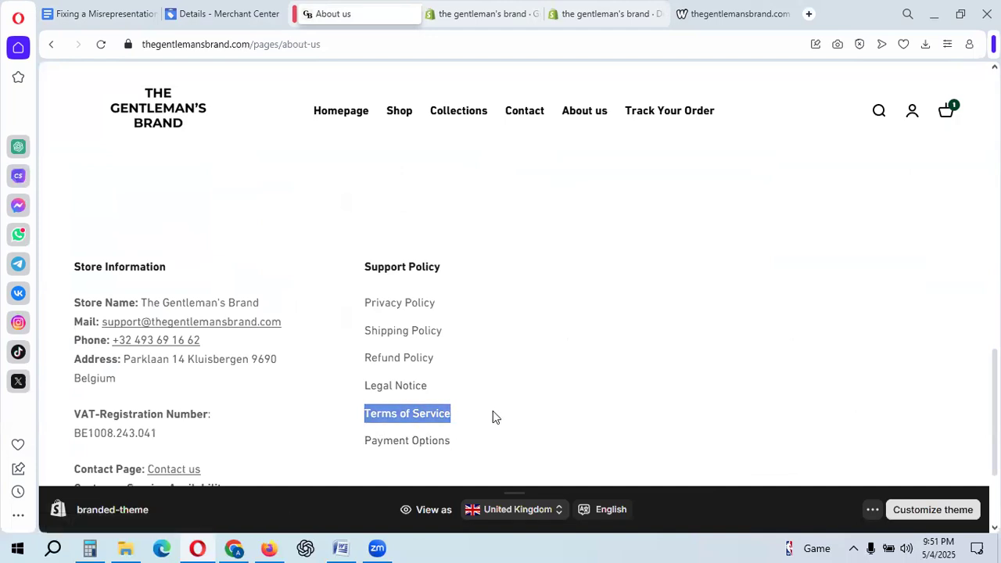
pyautogui.click(417, 422)
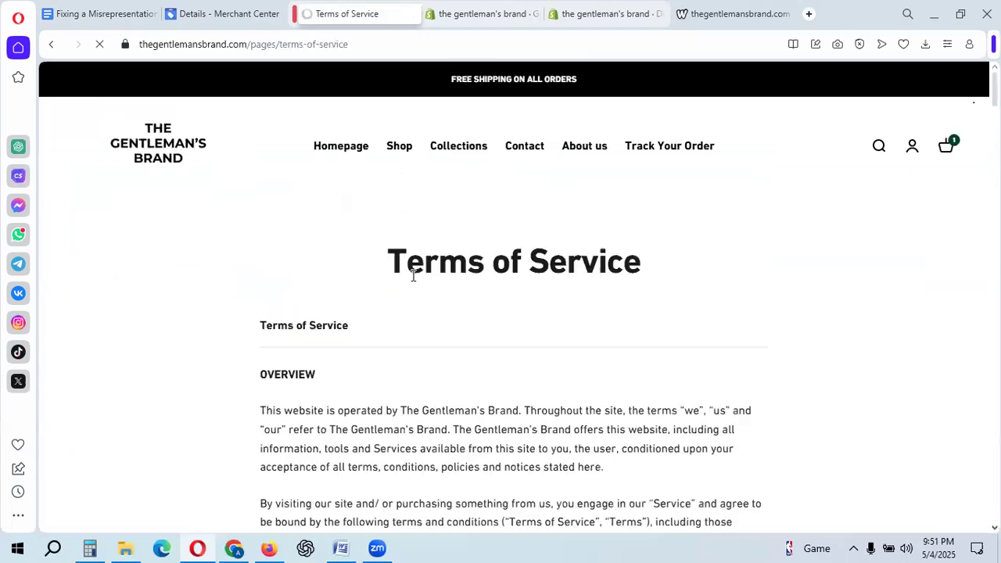
pyautogui.scroll(-20, 414, 275)
pyautogui.scroll(-20, 414, 294)
pyautogui.scroll(-3, 414, 298)
pyautogui.click(117, 11)
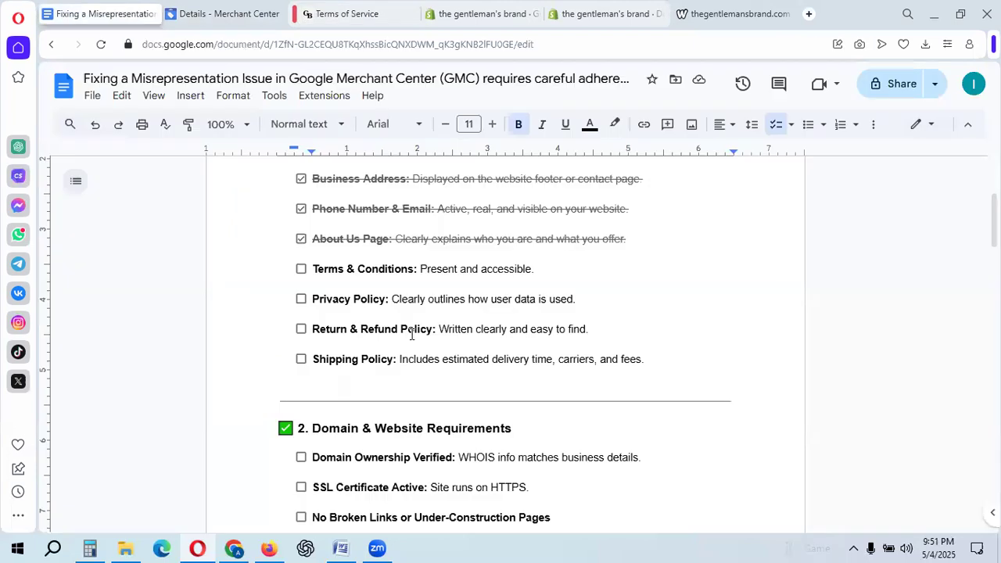
pyautogui.click(301, 269)
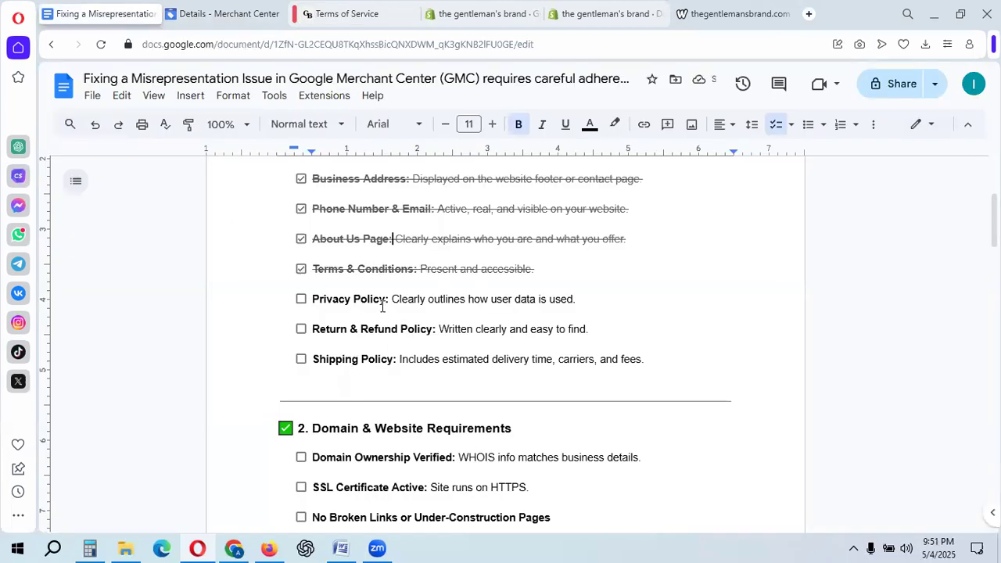
# Check for the Privacy Policy link in the store's footer and mark the Privacy Policy checklist item as done.
pyautogui.click(260, 10)
pyautogui.click(340, 9)
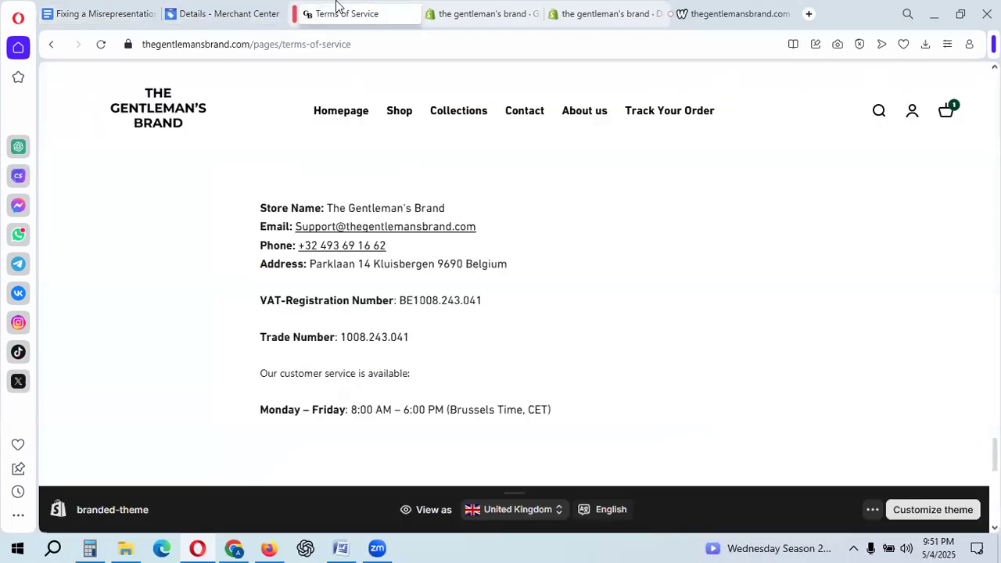
pyautogui.scroll(-10, 434, 313)
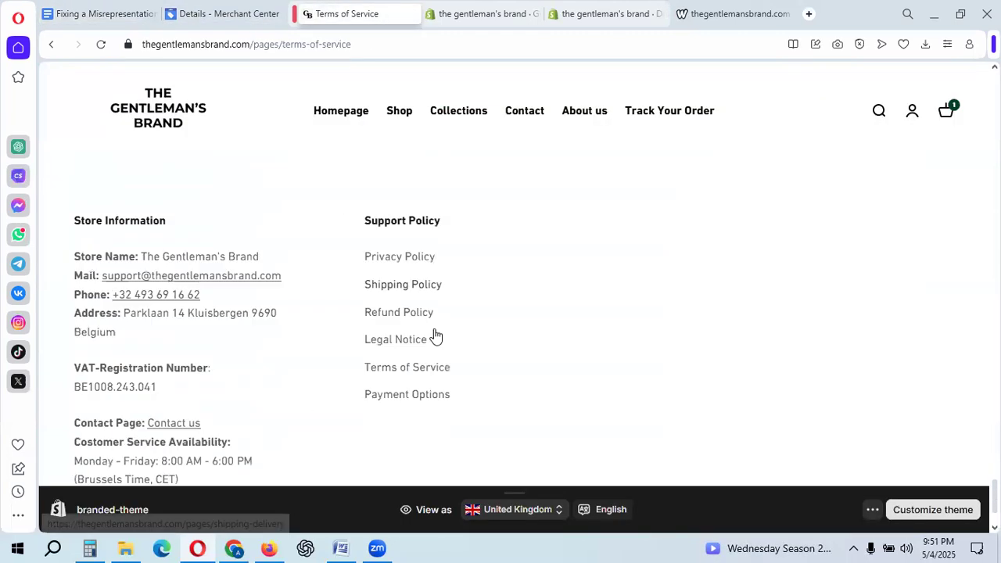
pyautogui.scroll(1, 426, 312)
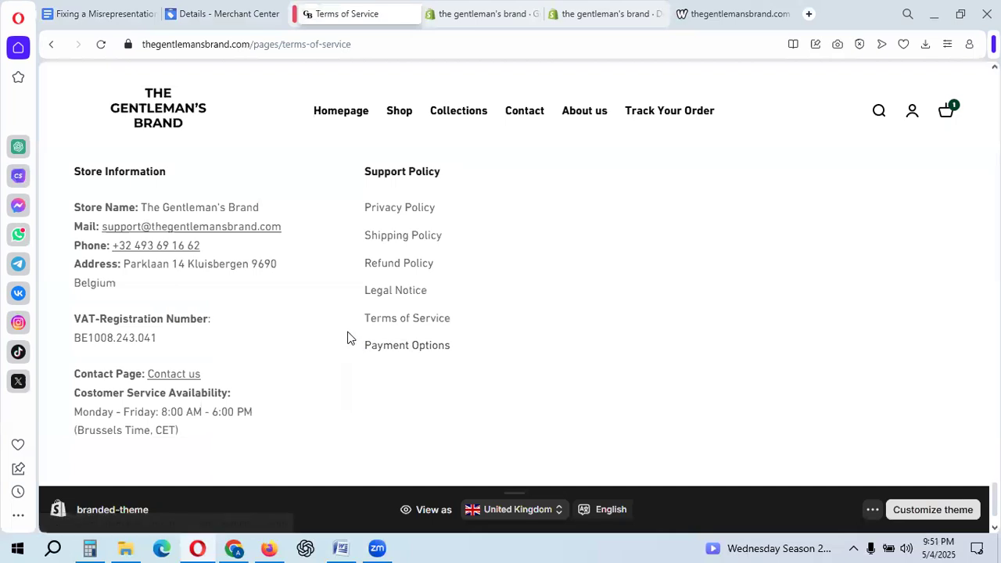
pyautogui.moveTo(359, 208); pyautogui.dragTo(512, 208)
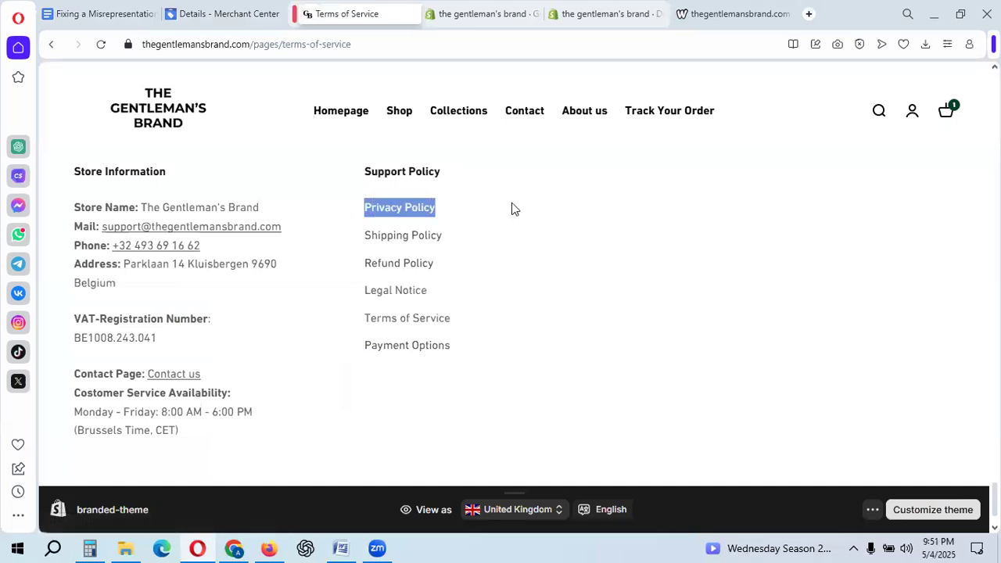
pyautogui.hotkey('ctrl', 'Tab')
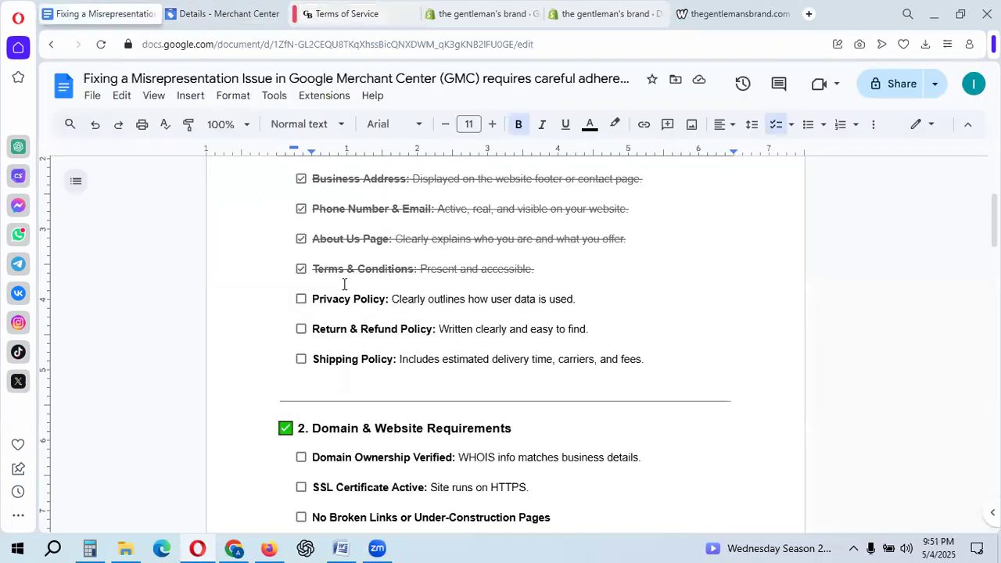
pyautogui.click(301, 299)
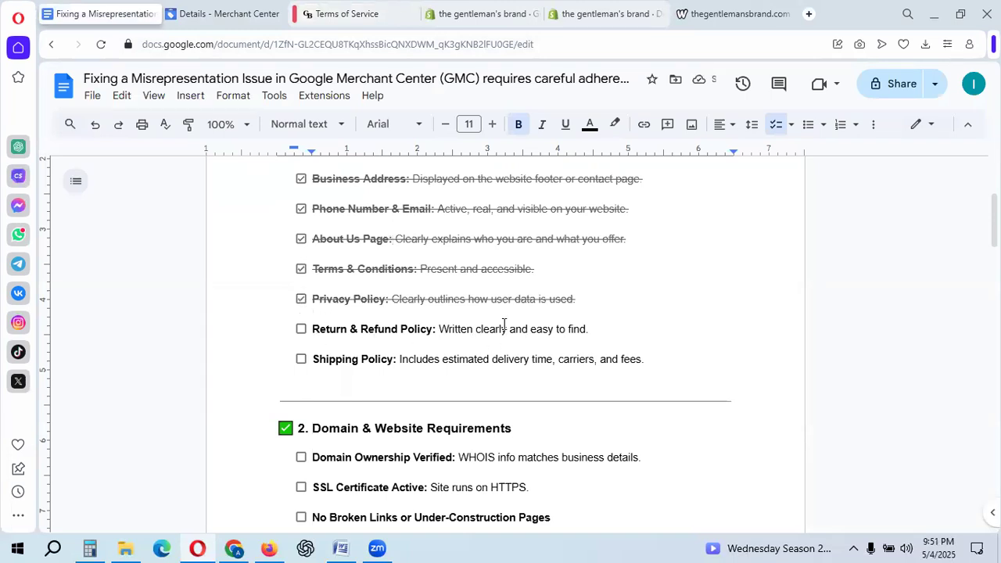
# Check the Refund Policy link in the store's footer and mark the Return & Refund Policy and Shipping Policy checklist items as done.
pyautogui.click(384, 10)
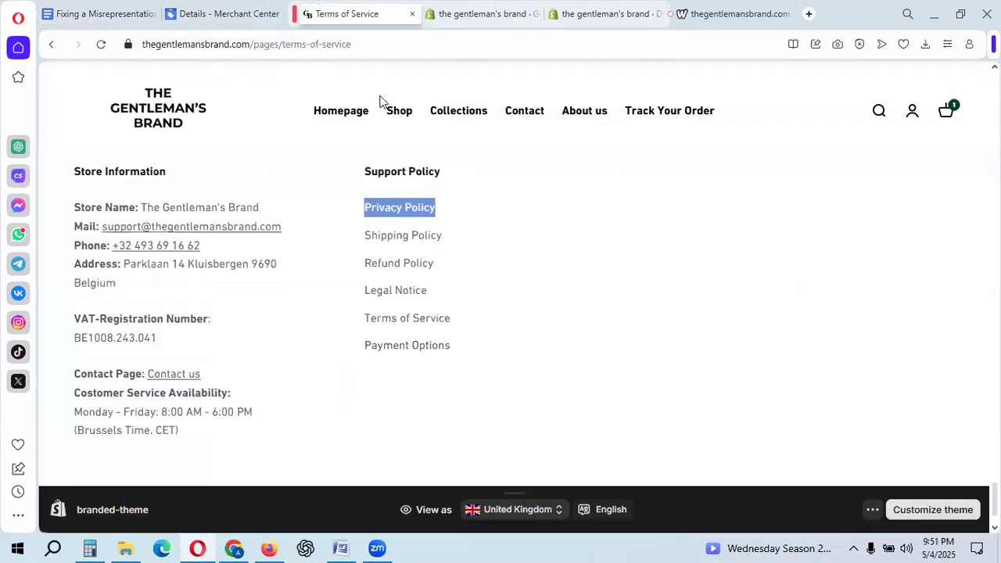
pyautogui.tripleClick(409, 262)
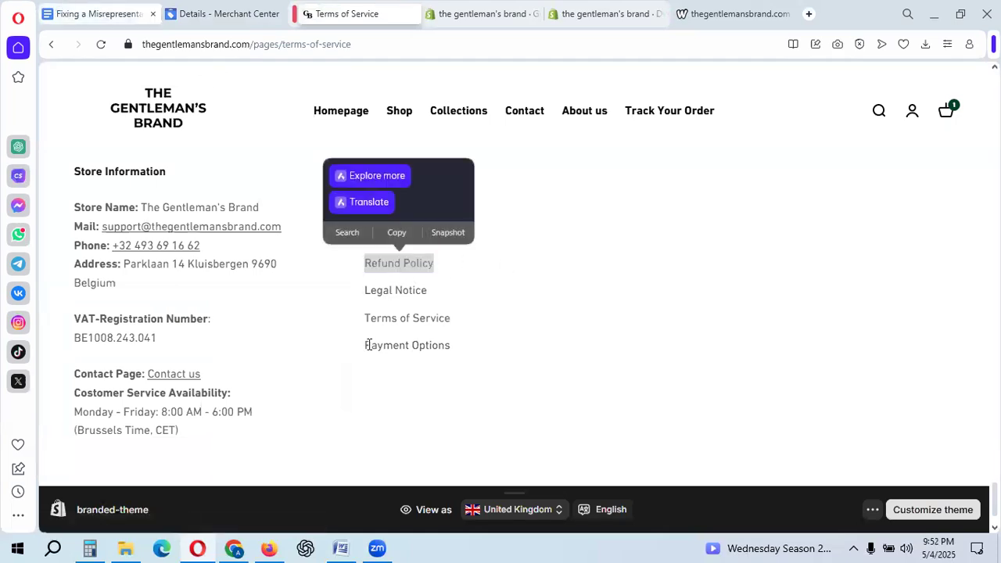
pyautogui.hotkey('ctrl', 'Tab')
pyautogui.click(301, 330)
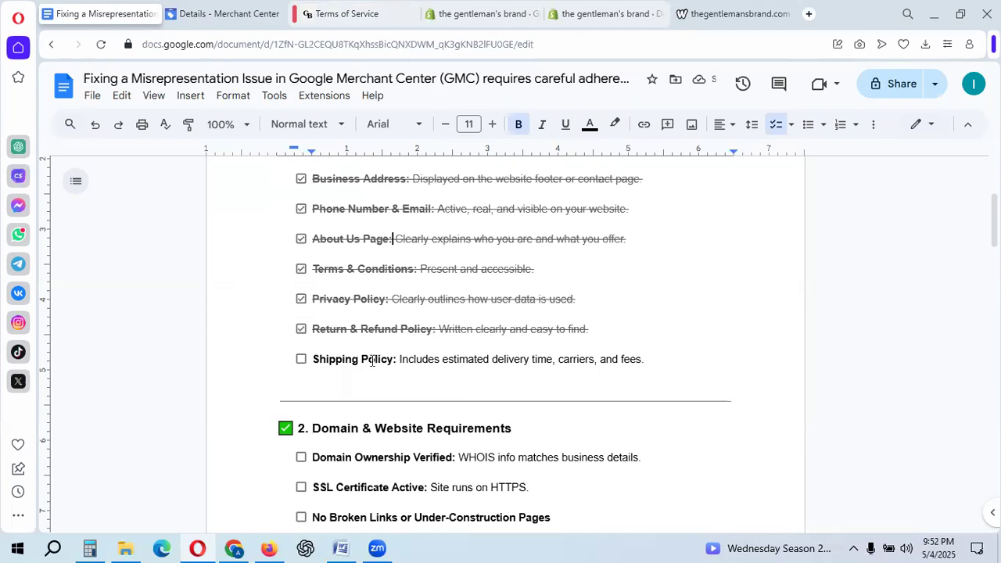
pyautogui.click(301, 359)
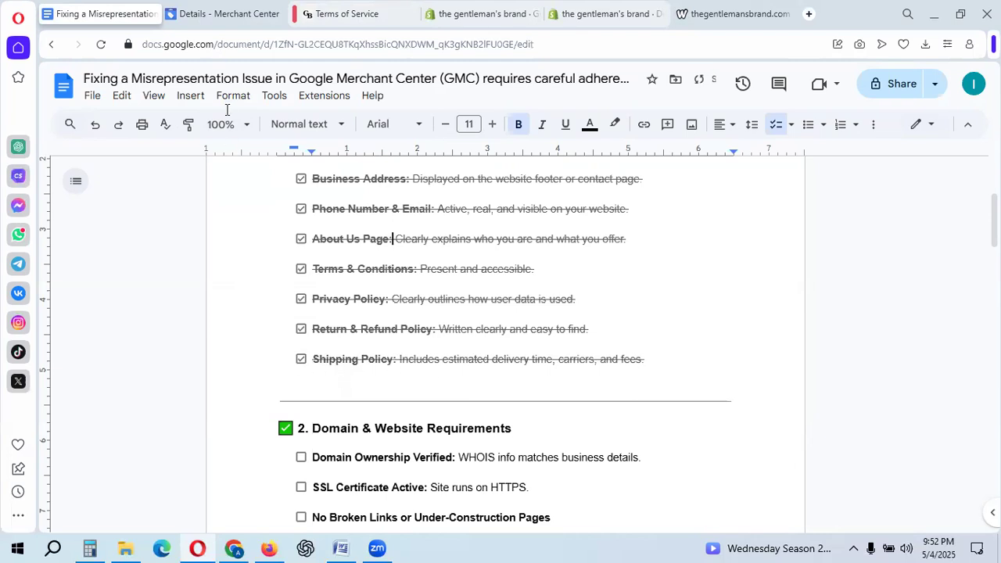
# Open the store's Shipping policy page and examine its processing time, estimated delivery time and shipping cost details.
pyautogui.click(349, 11)
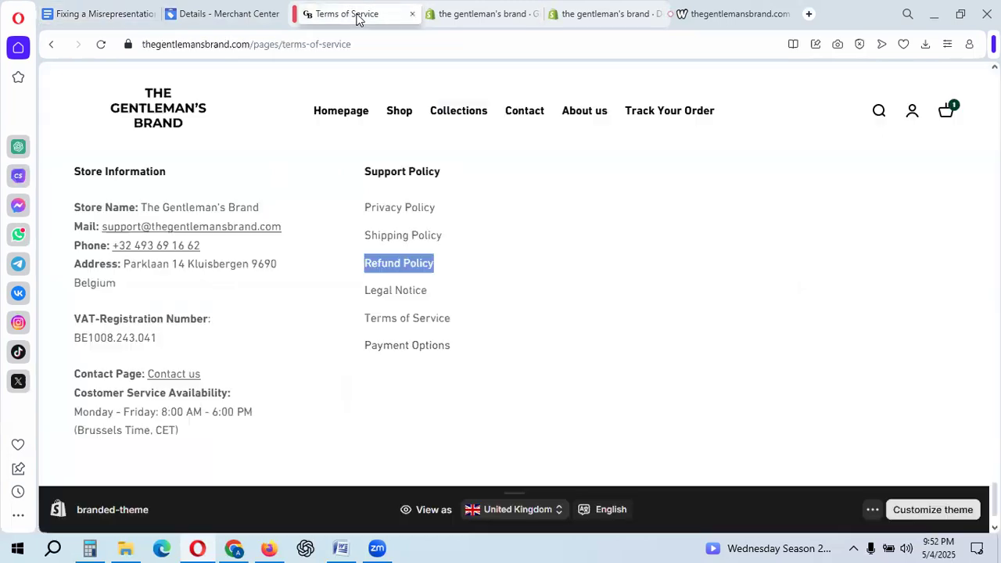
pyautogui.click(397, 239)
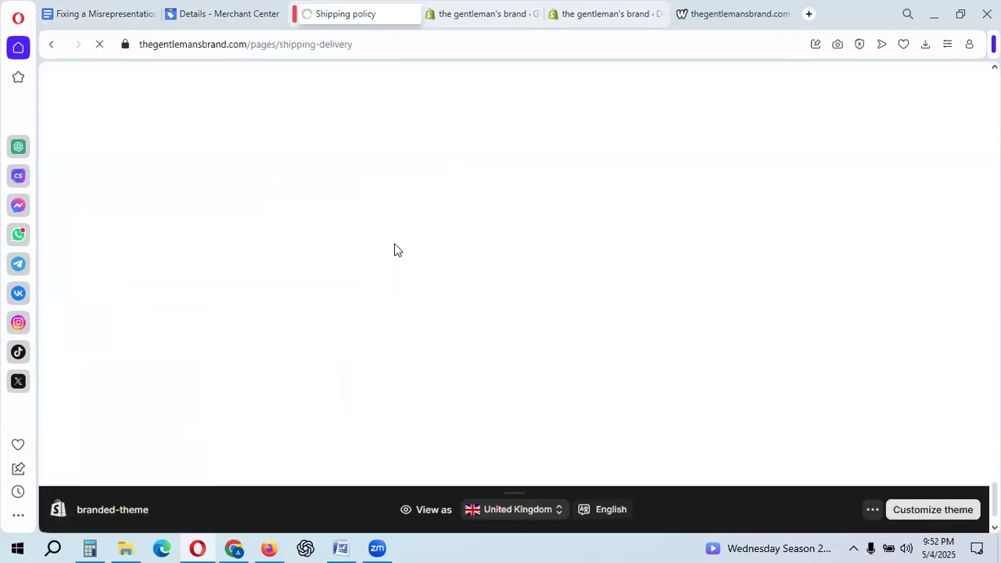
pyautogui.scroll(-3, 398, 248)
pyautogui.moveTo(253, 248); pyautogui.dragTo(432, 244)
pyautogui.moveTo(281, 360); pyautogui.dragTo(375, 361)
pyautogui.scroll(-3, 277, 296)
pyautogui.moveTo(269, 301); pyautogui.dragTo(510, 262)
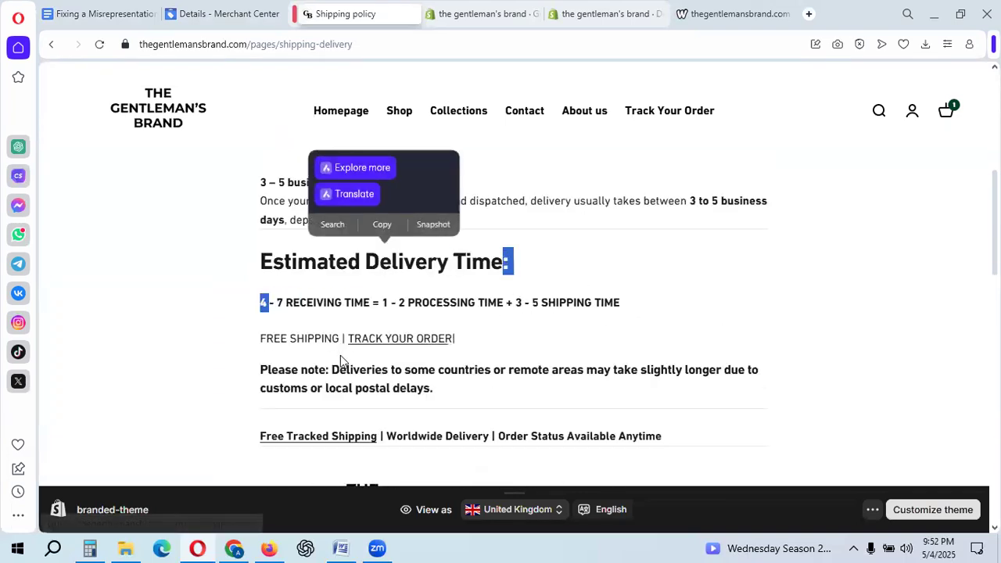
pyautogui.scroll(2, 413, 342)
pyautogui.scroll(-3, 302, 373)
pyautogui.moveTo(264, 265); pyautogui.dragTo(333, 278)
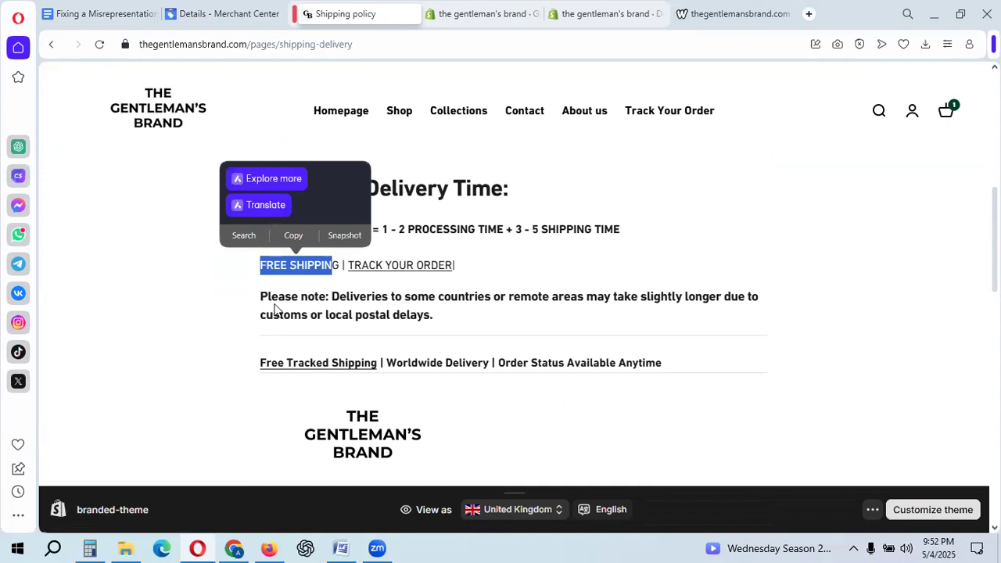
pyautogui.moveTo(261, 265); pyautogui.dragTo(339, 266)
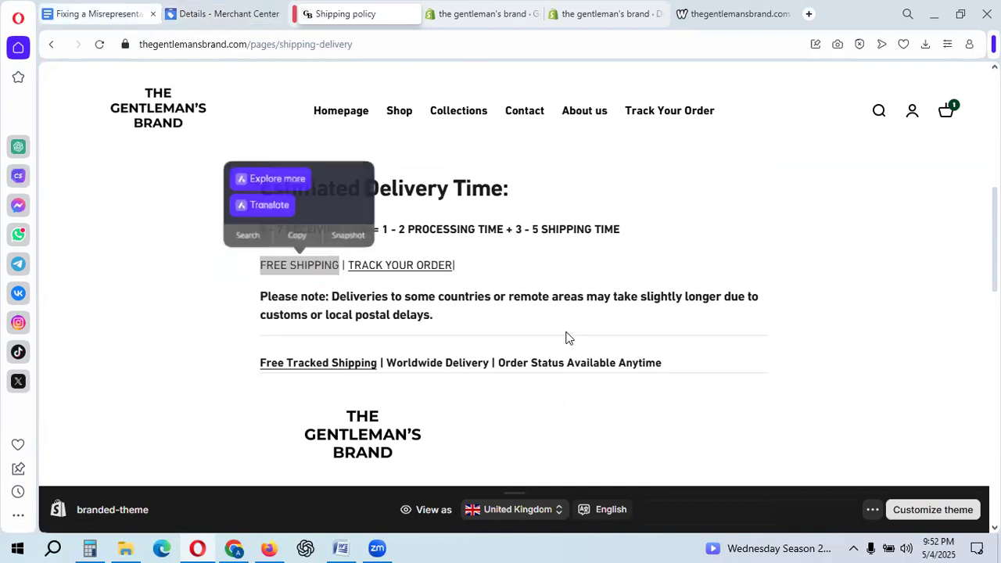
# Return to the checklist and read the Domain Ownership Verified item under Domain & Website Requirements.
pyautogui.hotkey('ctrl', 'Tab')
pyautogui.scroll(-2, 549, 340)
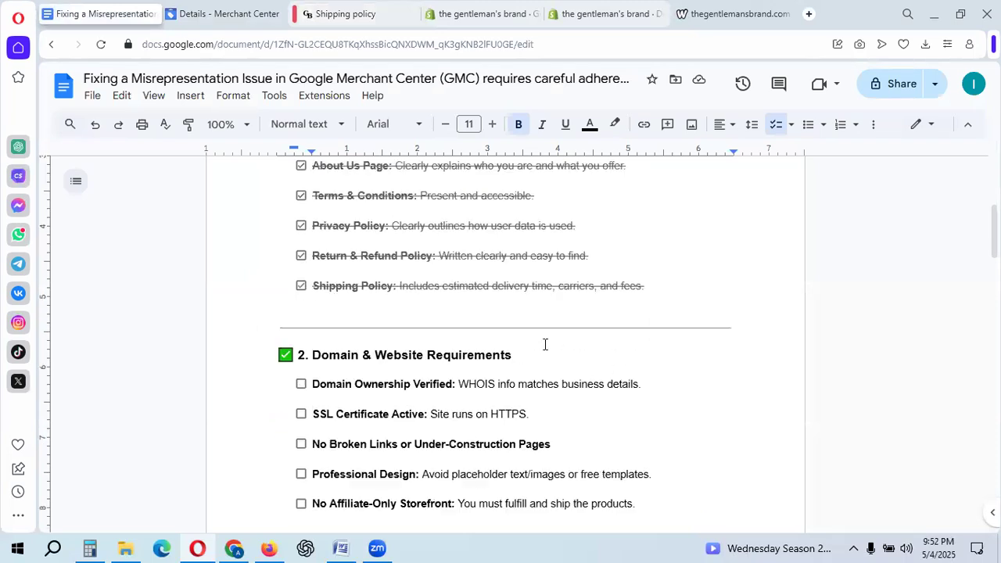
pyautogui.click(620, 212)
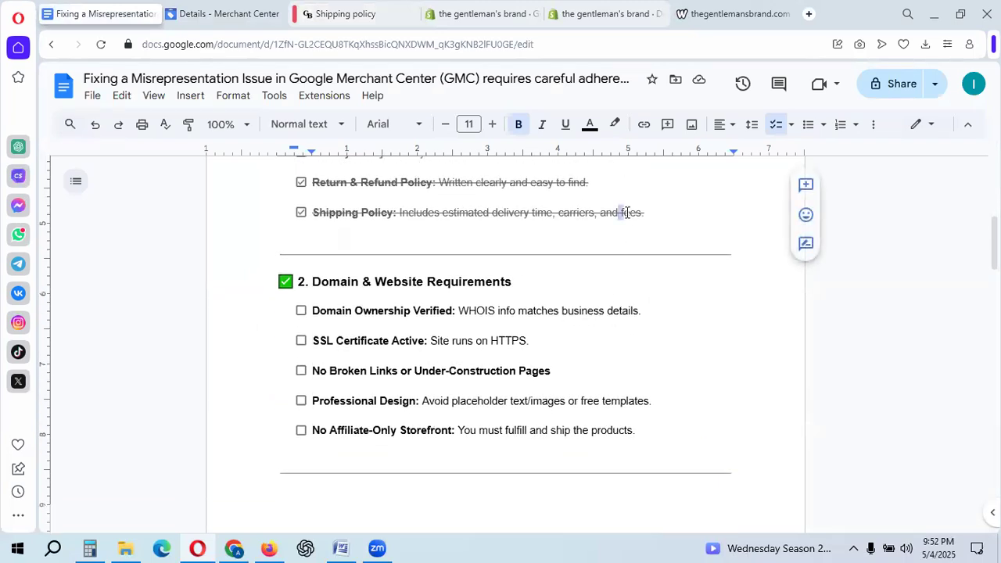
pyautogui.click(592, 268)
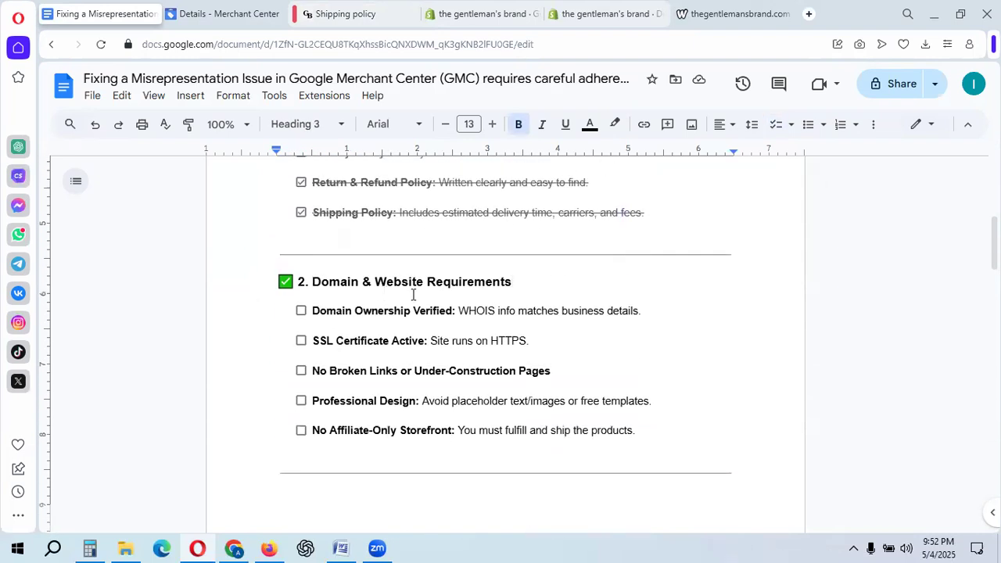
pyautogui.scroll(-1, 474, 301)
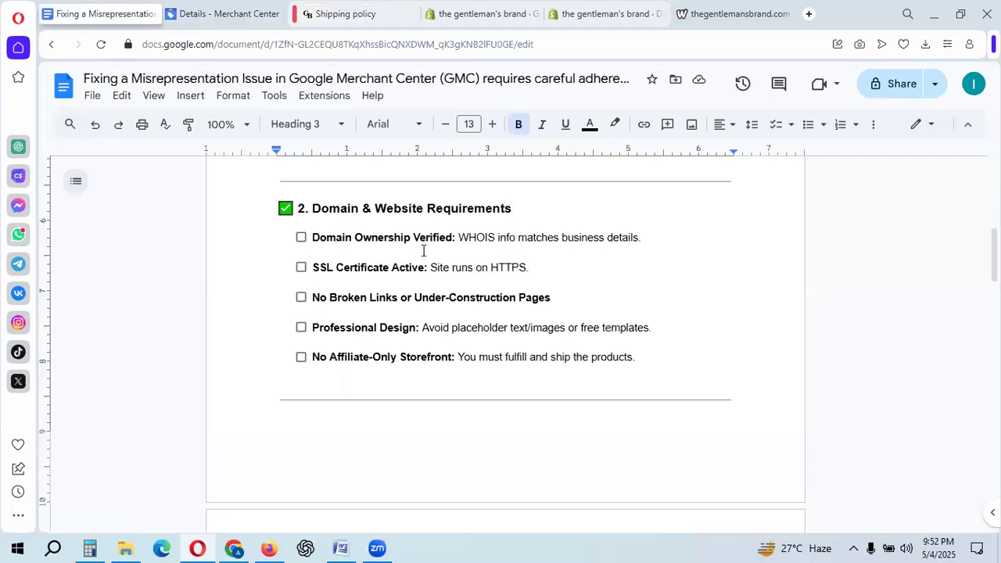
pyautogui.moveTo(460, 237); pyautogui.dragTo(642, 238)
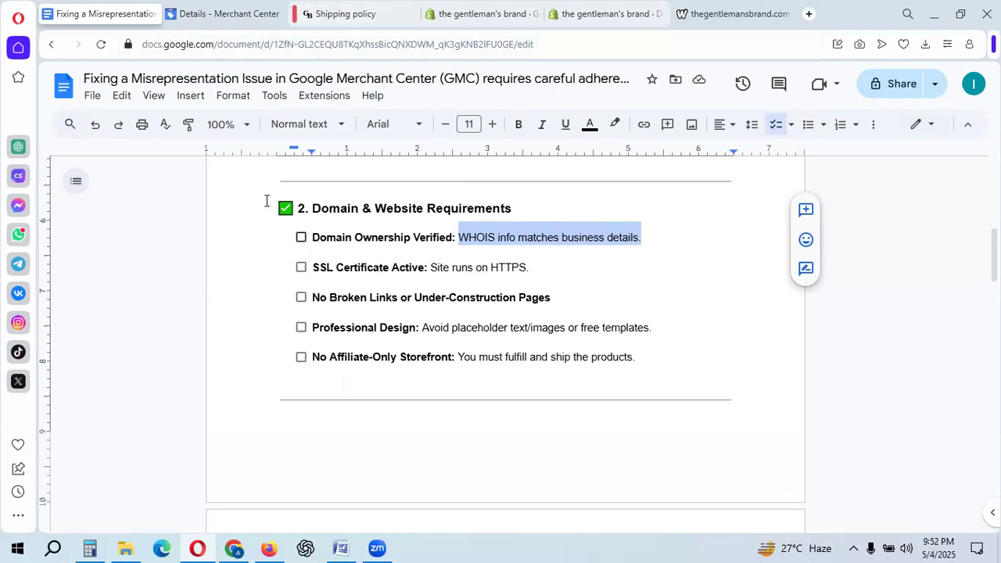
# Examine the WHOIS record for thegentlemansbrand.com, including its registrar and registrant contact information.
pyautogui.click(715, 14)
pyautogui.scroll(-2, 340, 216)
pyautogui.moveTo(340, 216); pyautogui.dragTo(702, 210)
pyautogui.scroll(-15, 513, 405)
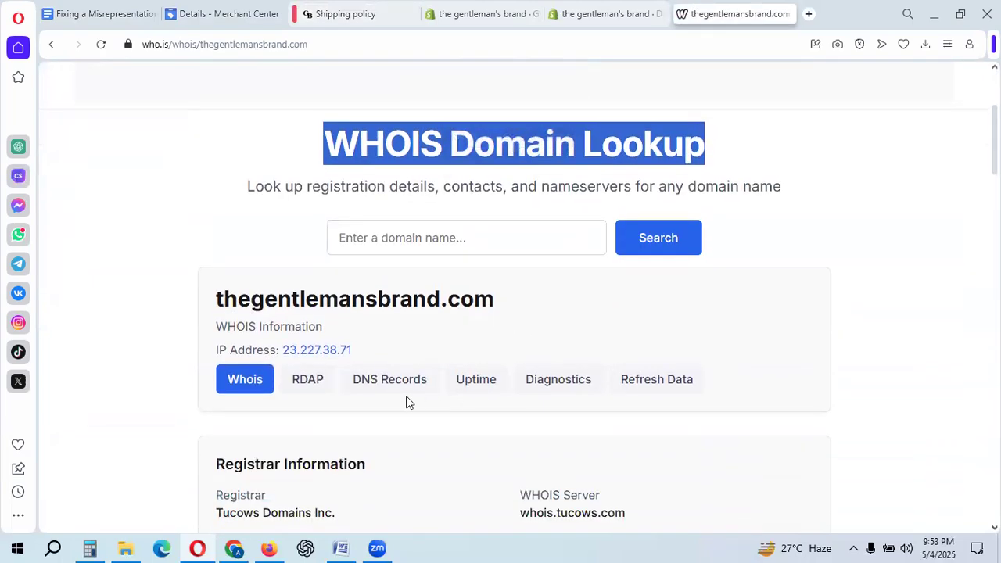
pyautogui.scroll(15, 517, 409)
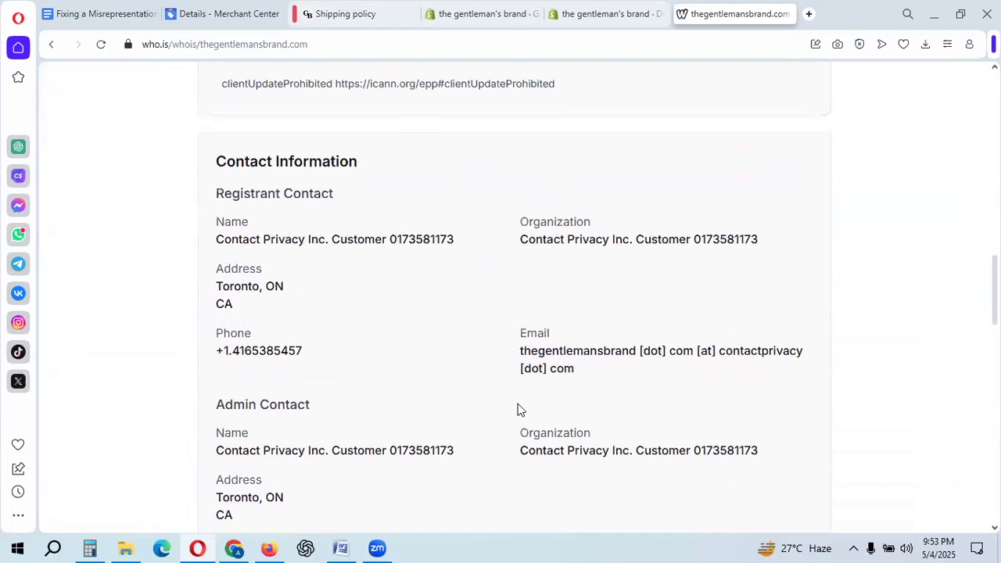
pyautogui.click(345, 380)
pyautogui.moveTo(311, 382); pyautogui.dragTo(756, 372)
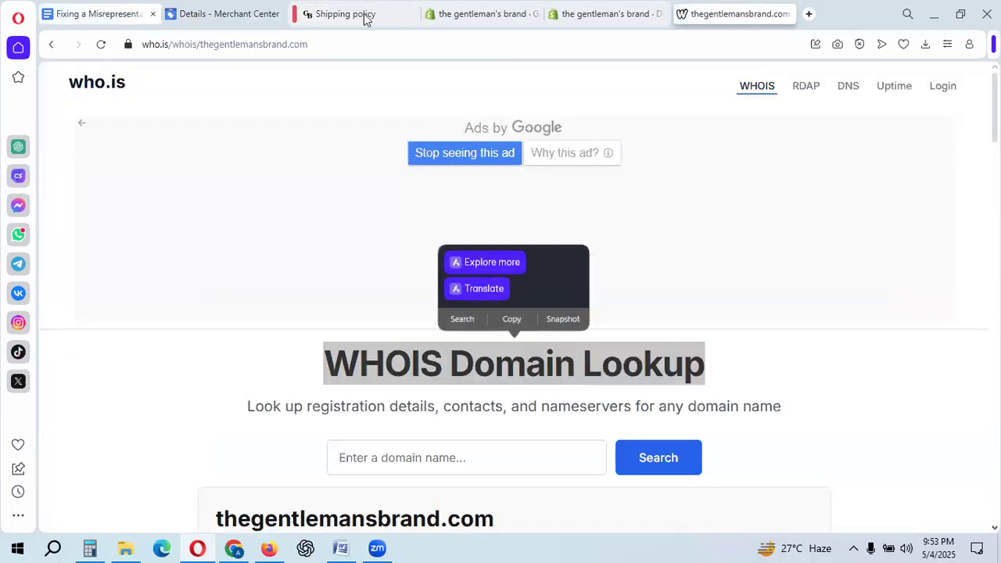
# Check the business details in Merchant Center and mark the Domain Ownership Verified checklist item as done.
pyautogui.click(102, 13)
pyautogui.click(219, 8)
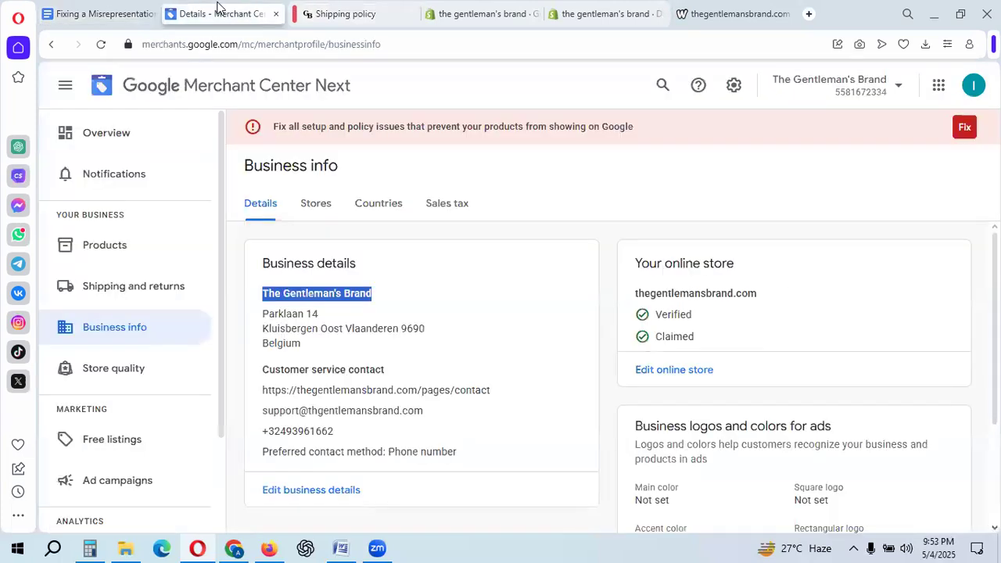
pyautogui.click(102, 13)
pyautogui.click(301, 239)
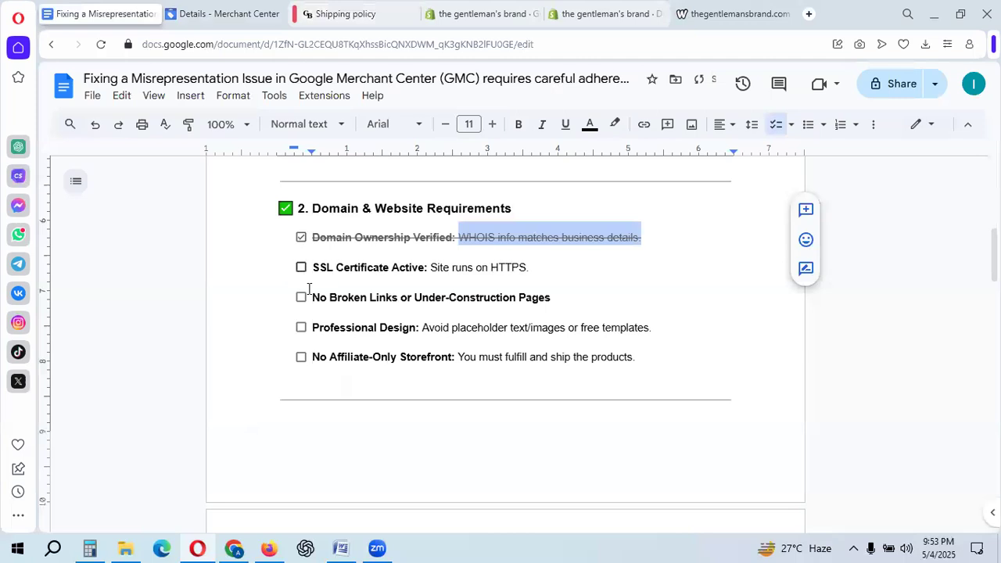
# Check the store site's connection security and mark the SSL Certificate Active checklist item as done.
pyautogui.click(455, 274)
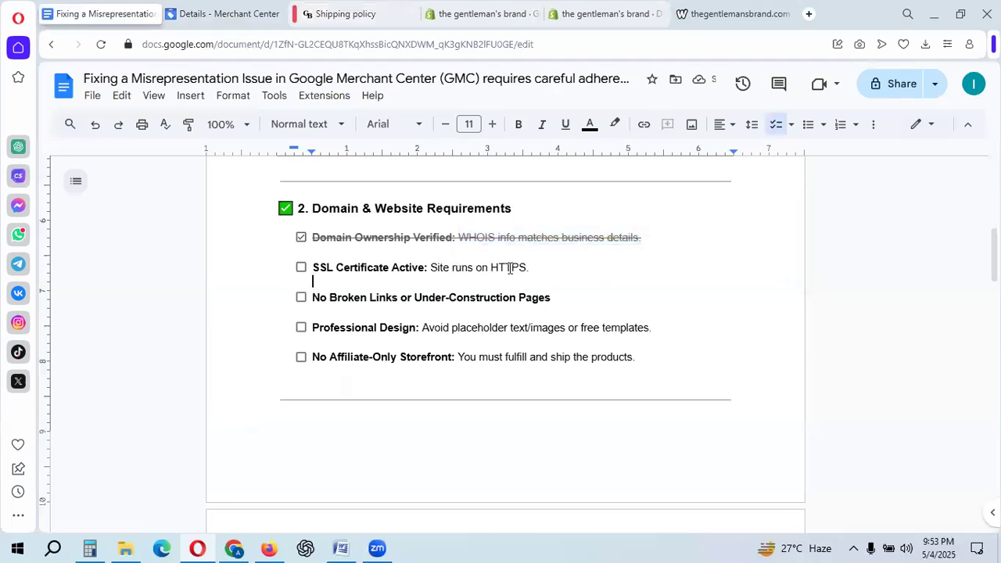
pyautogui.click(376, 7)
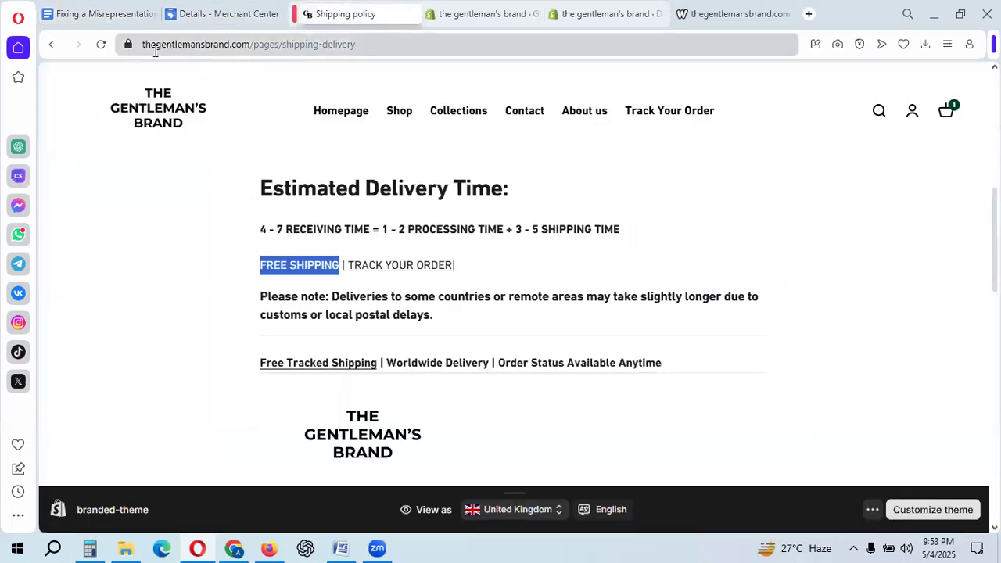
pyautogui.click(129, 45)
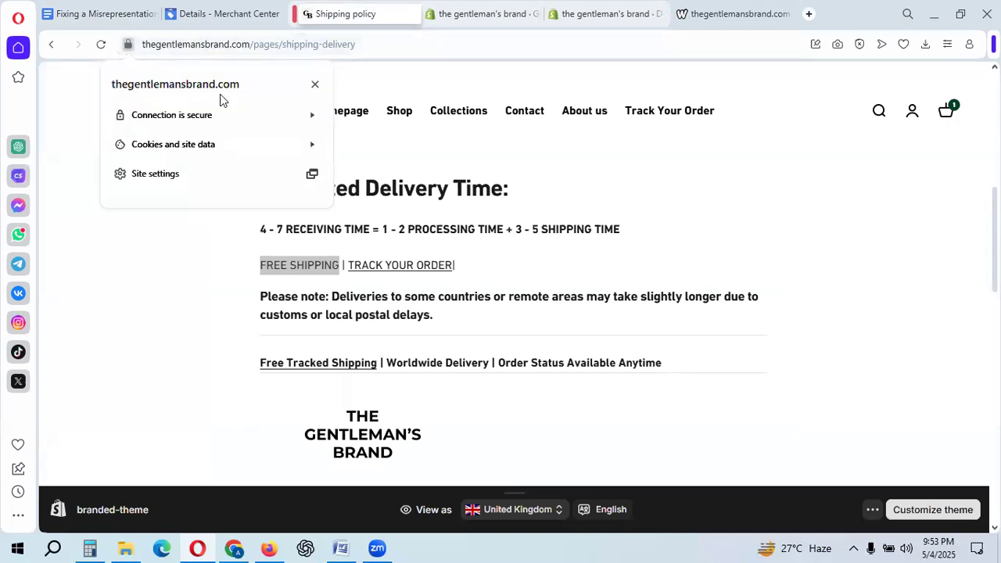
pyautogui.press('Escape')
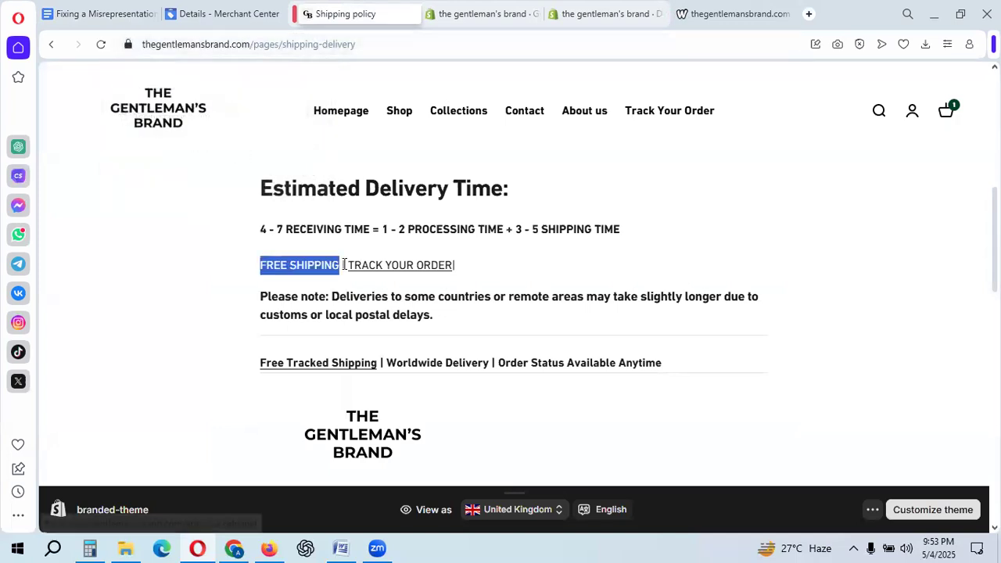
pyautogui.click(106, 13)
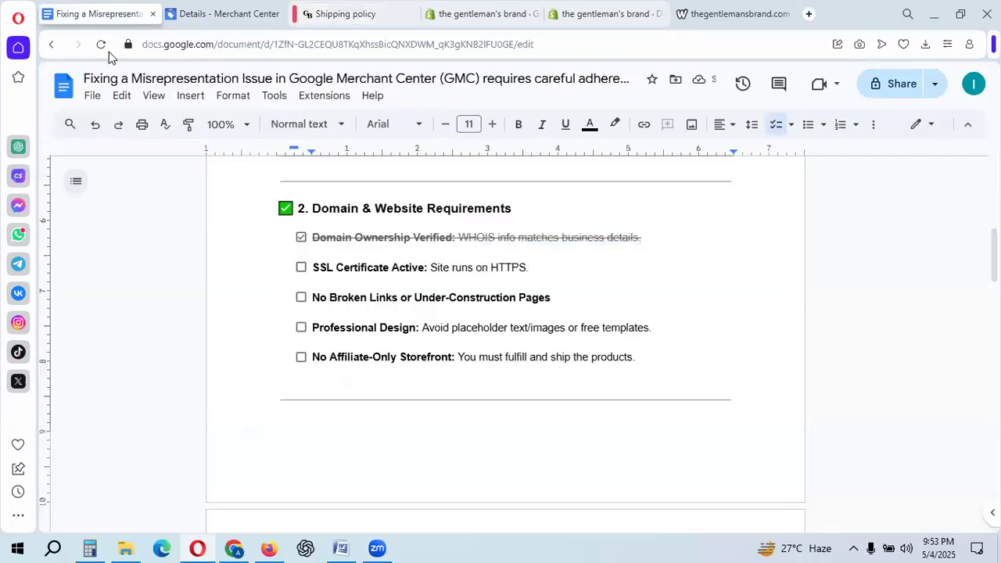
pyautogui.click(301, 267)
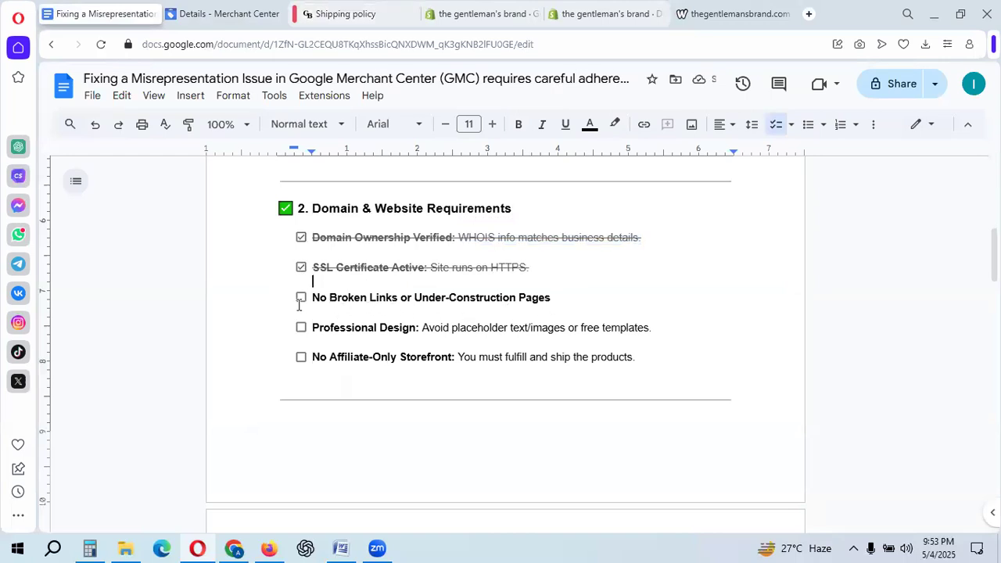
# Look through the store's Shipping policy page and footer links, and mark the No Broken Links or Under-Construction Pages item as done.
pyautogui.click(375, 4)
pyautogui.scroll(-5, 415, 329)
pyautogui.scroll(-6, 404, 310)
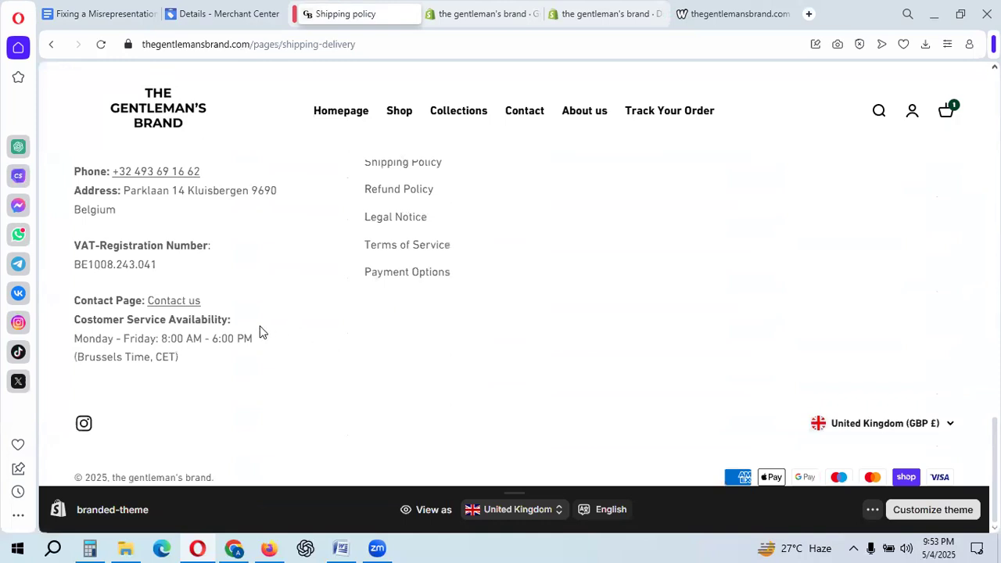
pyautogui.click(478, 7)
pyautogui.click(129, 14)
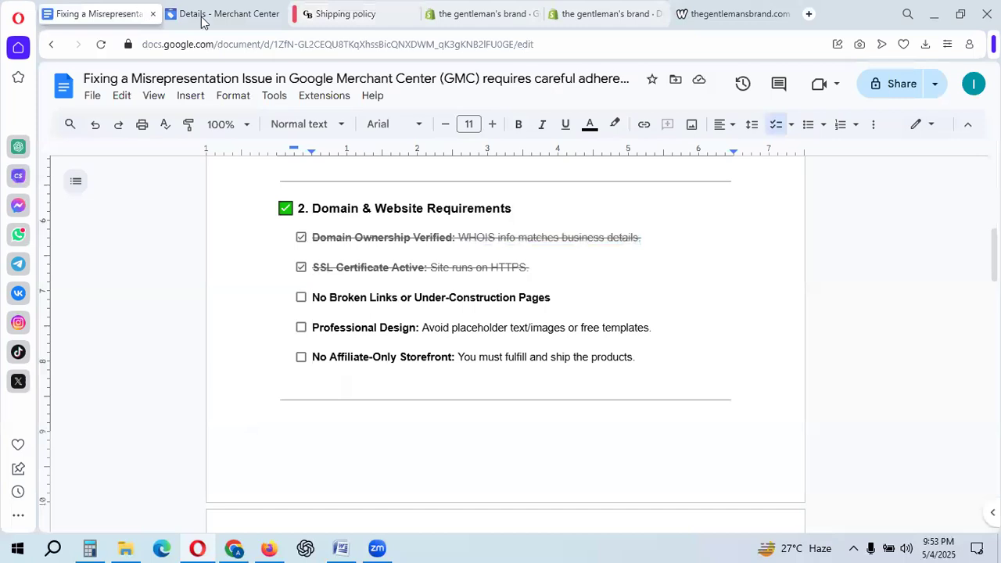
pyautogui.click(302, 297)
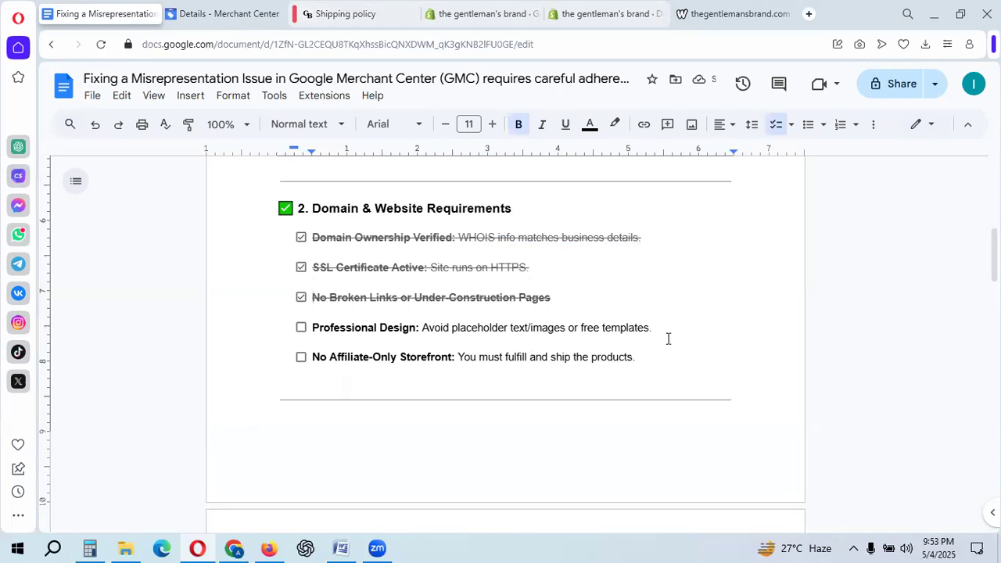
# Read the Professional Design checklist item and examine the store homepage's banner, product sections and collection images.
pyautogui.keyDown('shift'); pyautogui.click(402, 325); pyautogui.keyUp('shift')
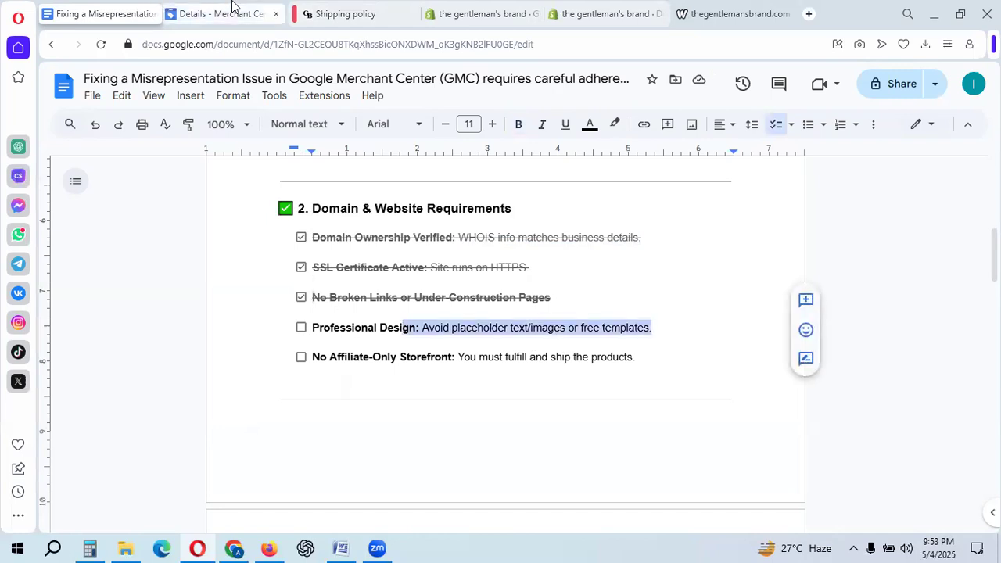
pyautogui.click(231, 6)
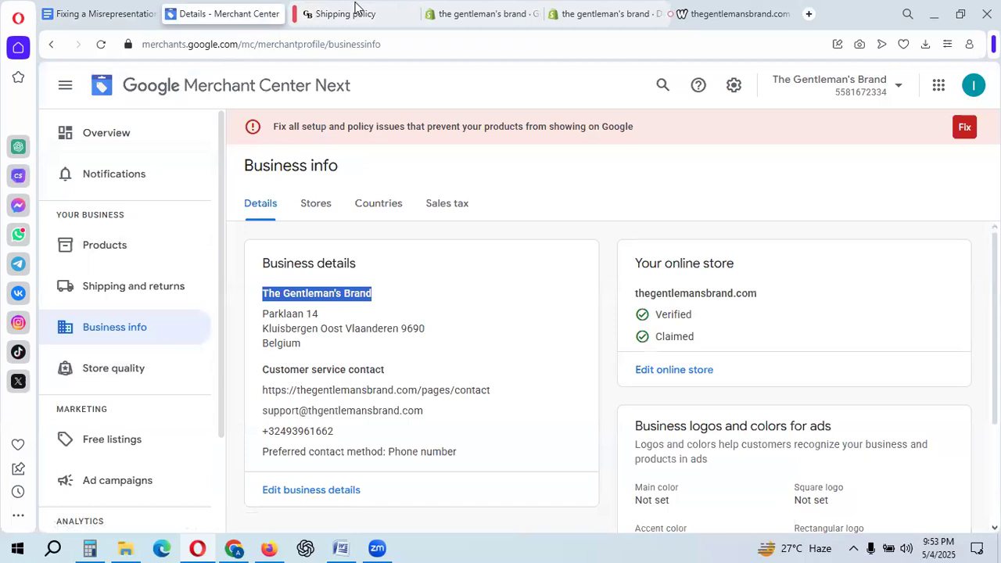
pyautogui.click(354, 6)
pyautogui.scroll(3, 348, 211)
pyautogui.scroll(15, 504, 284)
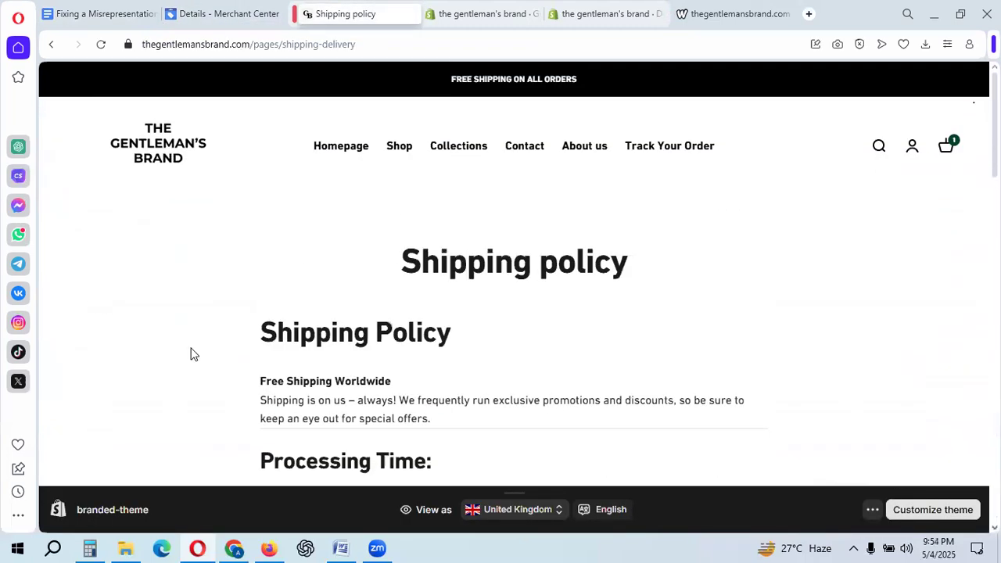
pyautogui.click(183, 156)
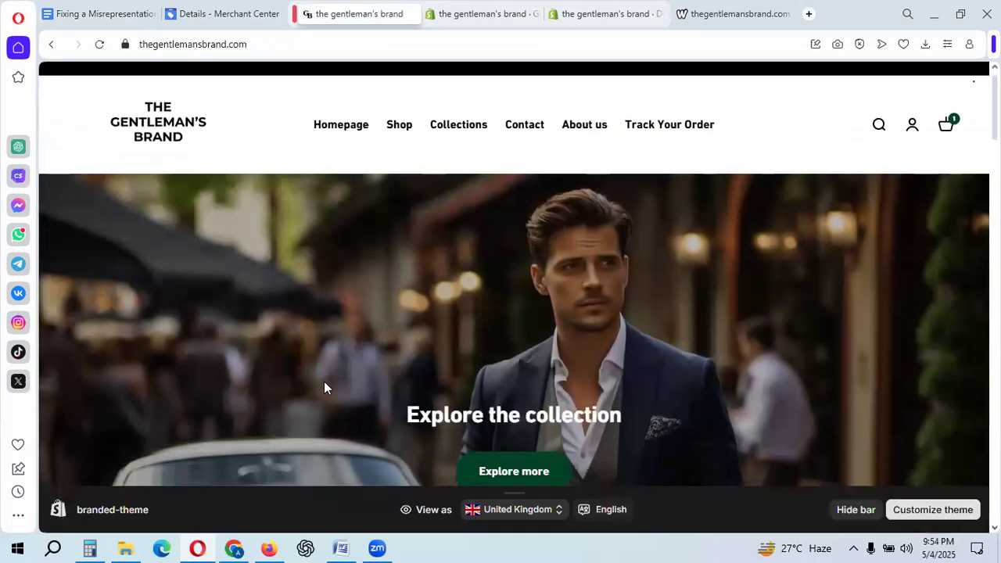
pyautogui.scroll(-10, 325, 383)
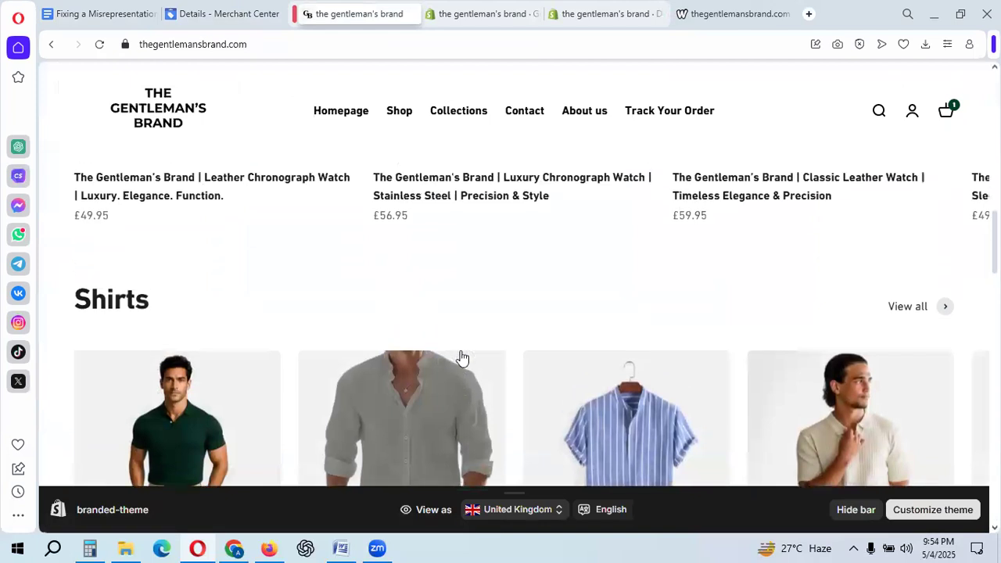
pyautogui.scroll(-10, 295, 347)
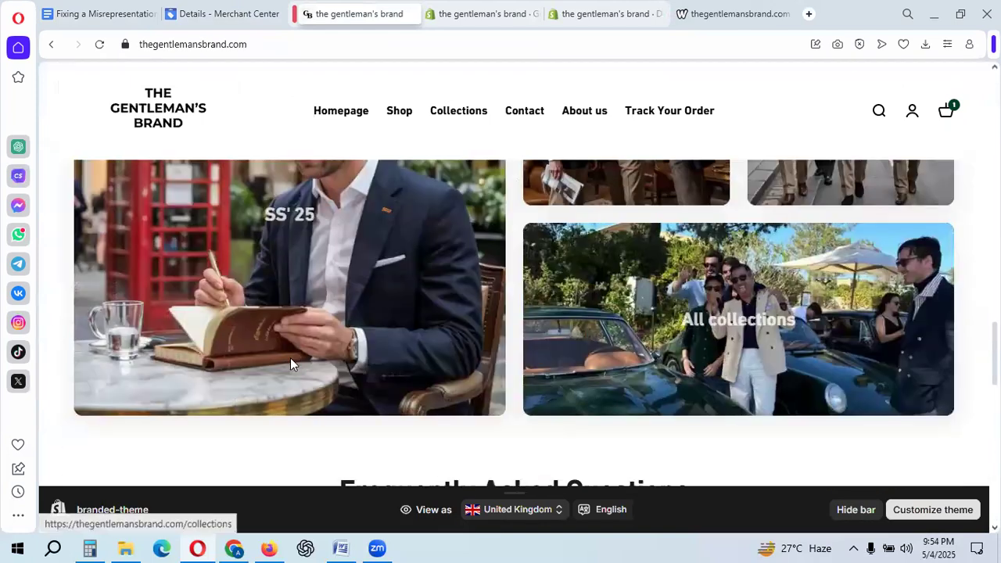
pyautogui.scroll(-10, 290, 365)
# Examine the homepage's Free Shipping, Customer Service, 30-Day Satisfaction Guarantee and Secure payment blocks above the footer.
pyautogui.scroll(4, 657, 364)
pyautogui.moveTo(121, 265); pyautogui.dragTo(217, 297)
pyautogui.click(148, 315)
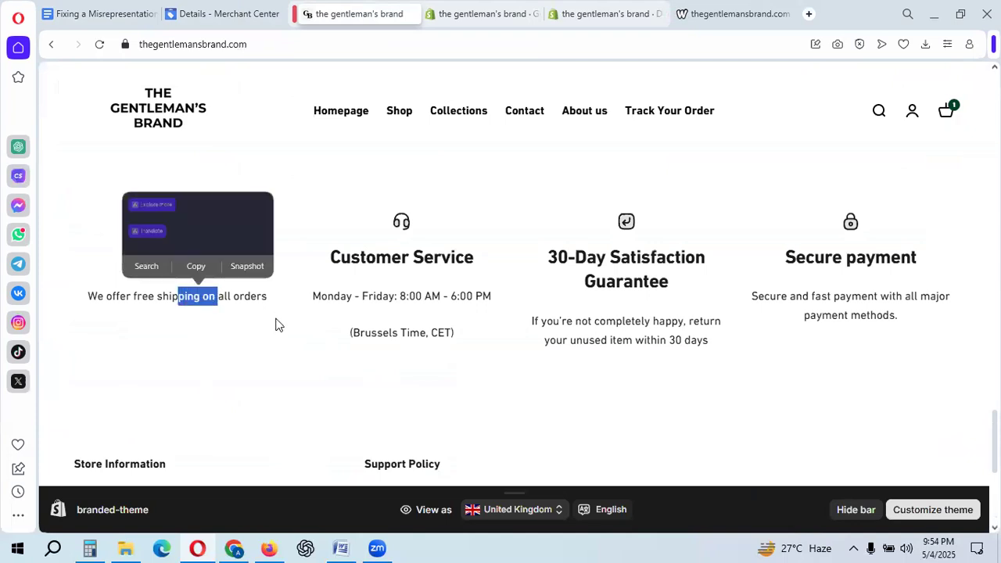
pyautogui.click(469, 320)
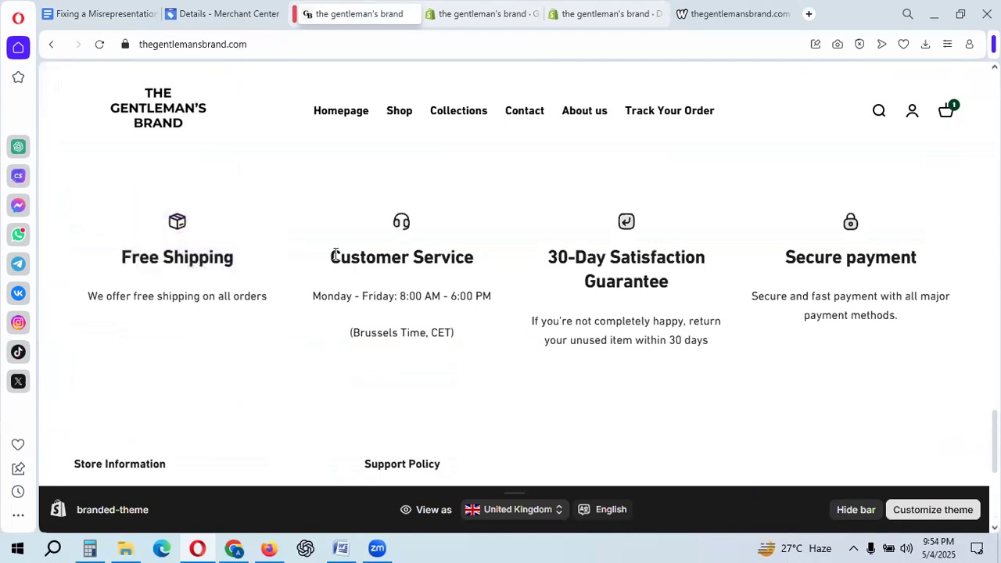
pyautogui.moveTo(332, 258); pyautogui.dragTo(413, 258)
pyautogui.moveTo(556, 258); pyautogui.dragTo(677, 293)
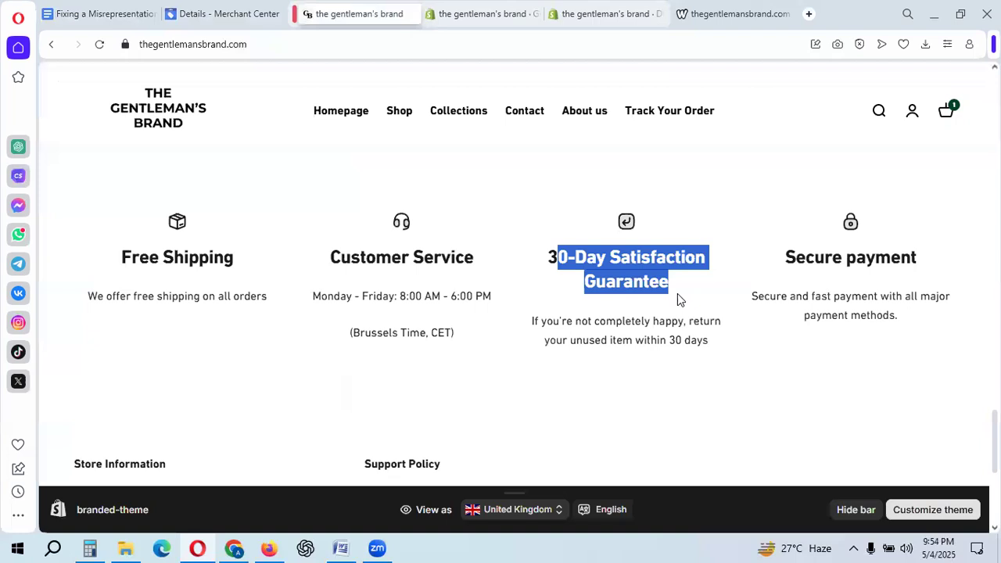
pyautogui.click(803, 280)
pyautogui.moveTo(785, 258); pyautogui.dragTo(920, 271)
pyautogui.click(900, 356)
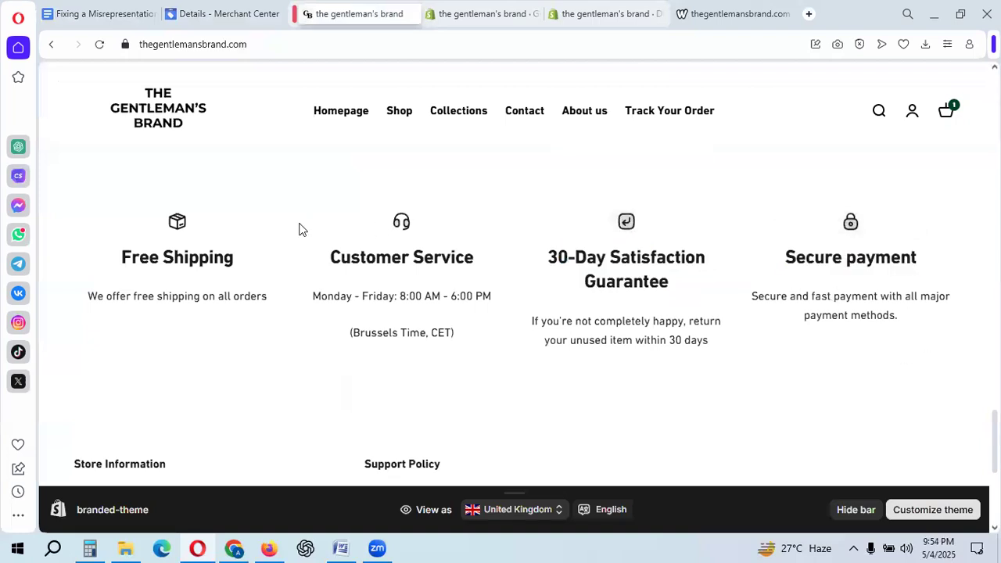
pyautogui.moveTo(141, 201); pyautogui.dragTo(900, 316)
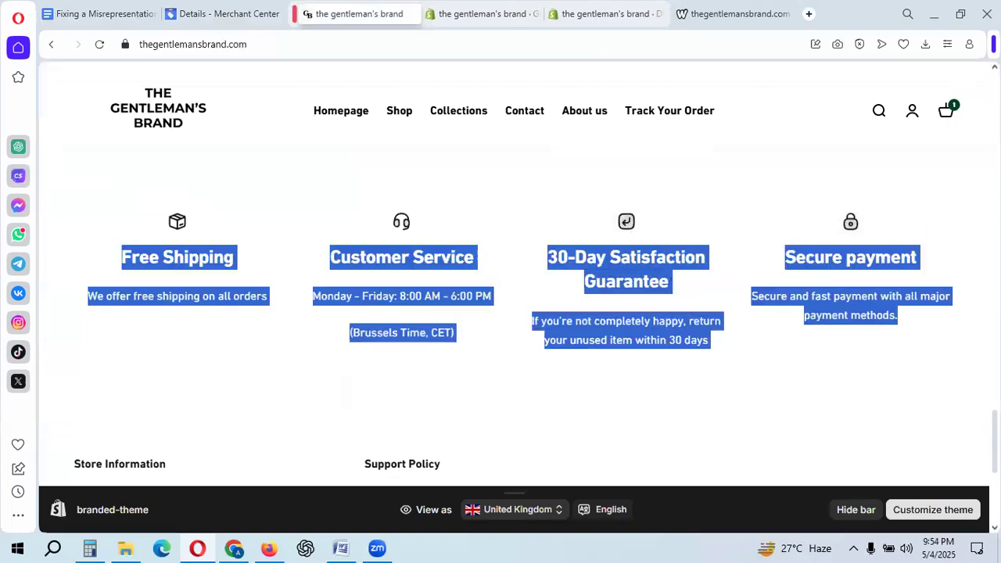
pyautogui.click(879, 307)
pyautogui.moveTo(712, 361); pyautogui.dragTo(129, 249)
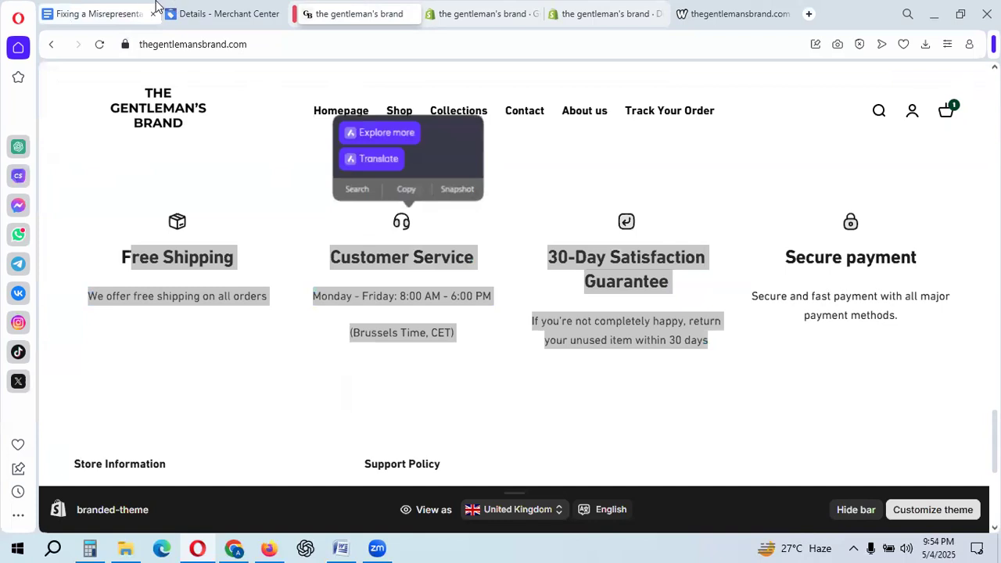
# Mark the Professional Design and No Affiliate-Only Storefront checklist items as done.
pyautogui.click(148, 11)
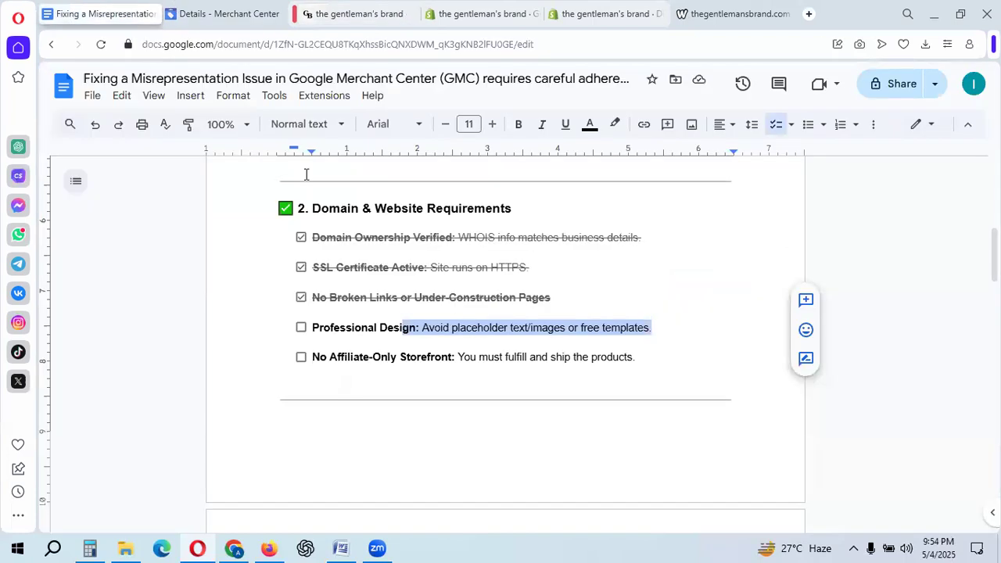
pyautogui.click(301, 328)
pyautogui.click(405, 394)
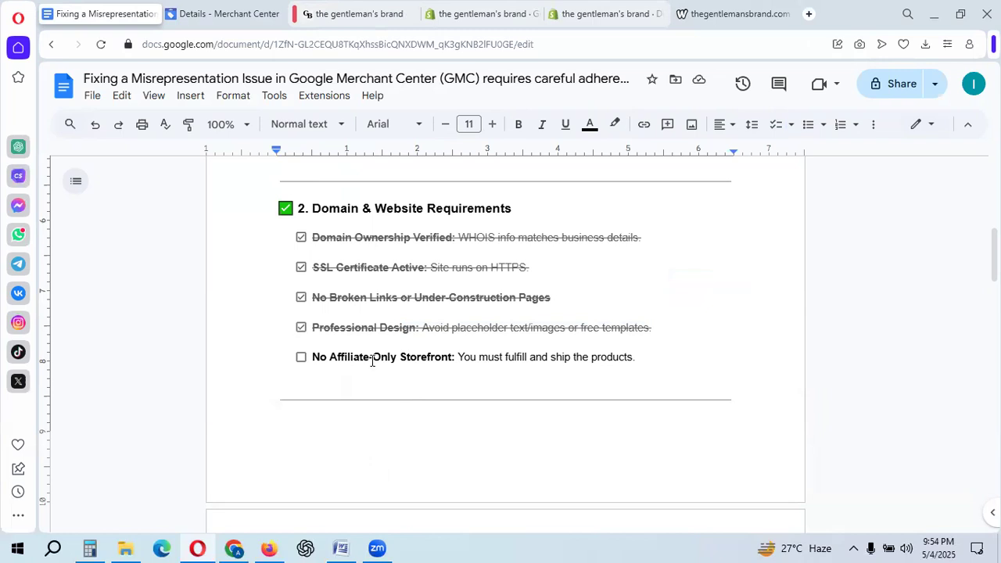
pyautogui.click(301, 357)
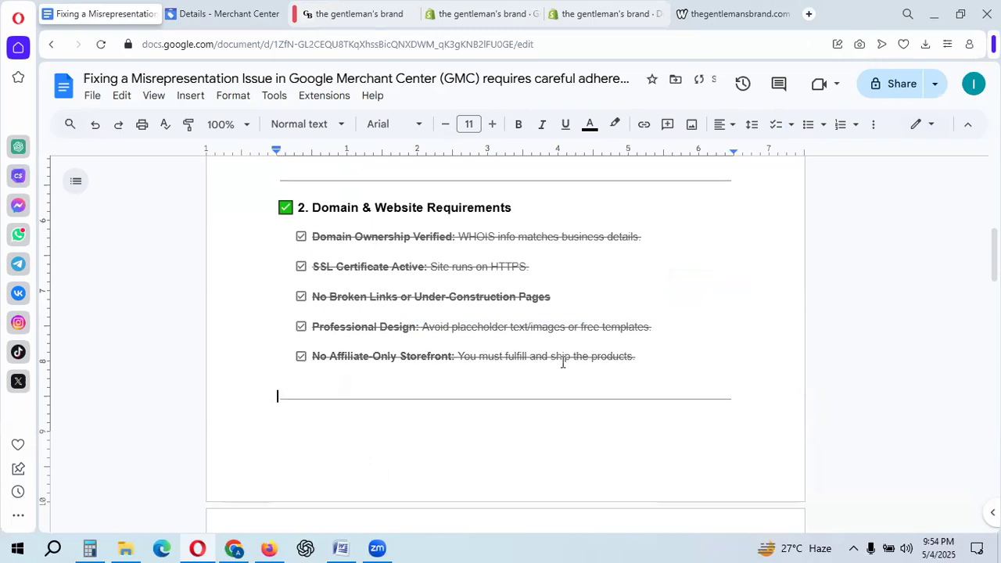
# Look over the store homepage's footer, collection images and Frequently Asked Questions section again.
pyautogui.scroll(-1, 562, 363)
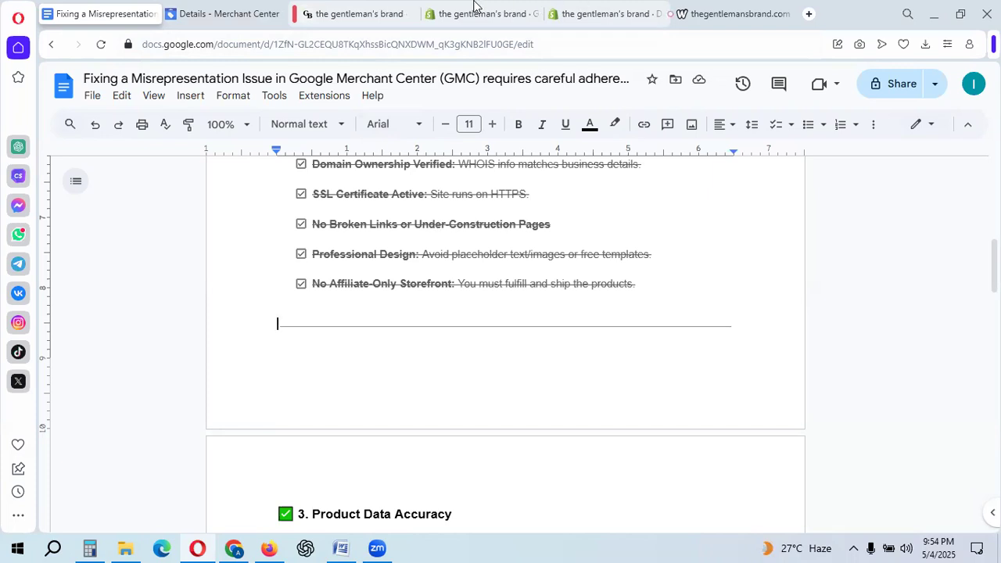
pyautogui.click(348, 13)
pyautogui.scroll(-4, 399, 317)
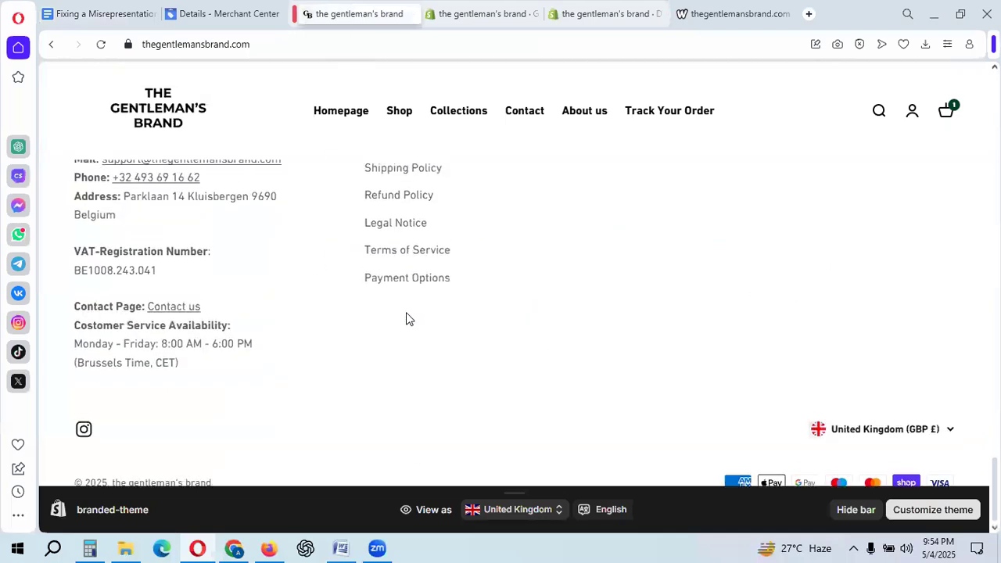
pyautogui.scroll(8, 412, 310)
pyautogui.scroll(5, 525, 289)
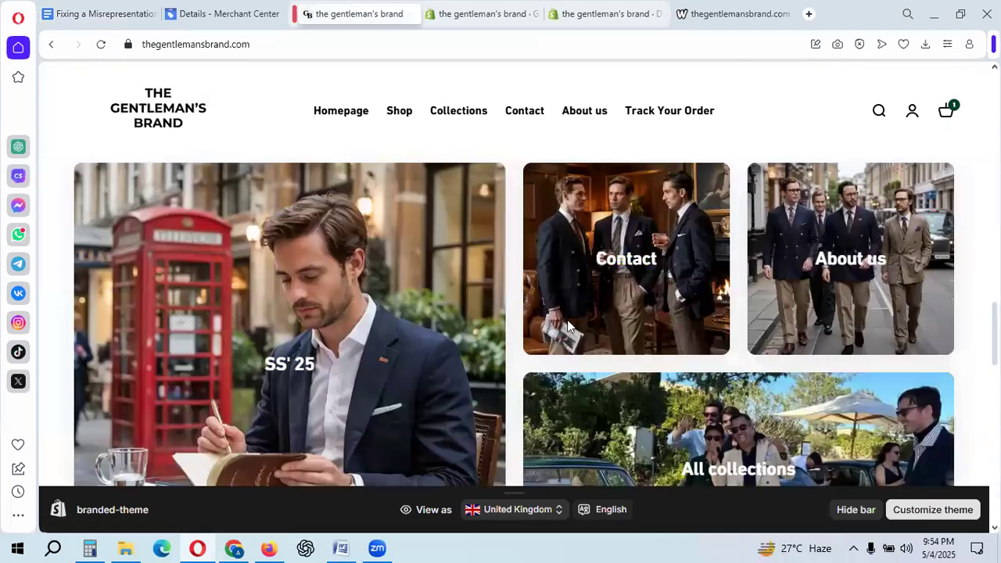
pyautogui.scroll(-3, 391, 313)
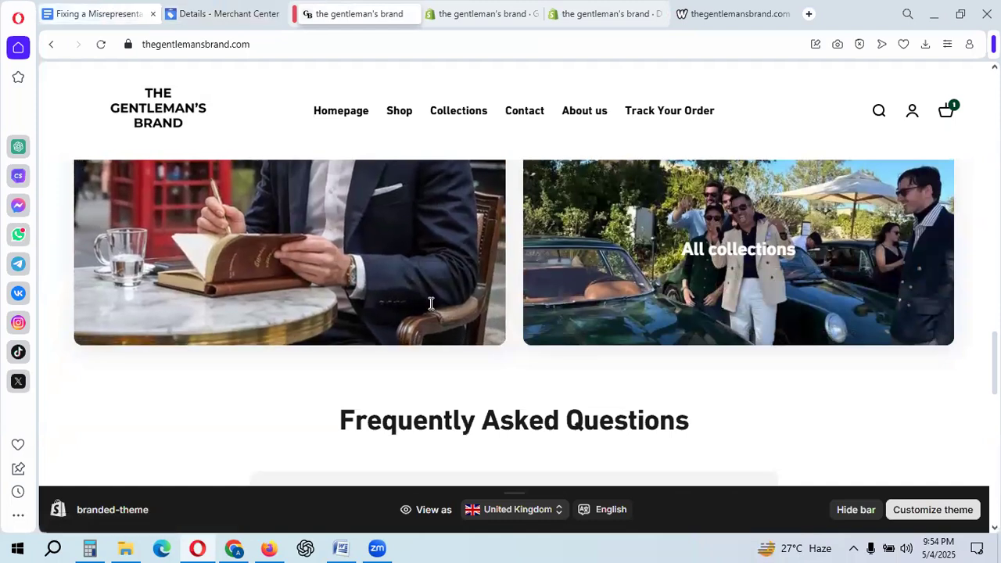
# Return to the checklist and read the items under 3. Product Data Accuracy.
pyautogui.hotkey('ctrl', '1')
pyautogui.scroll(-3, 392, 313)
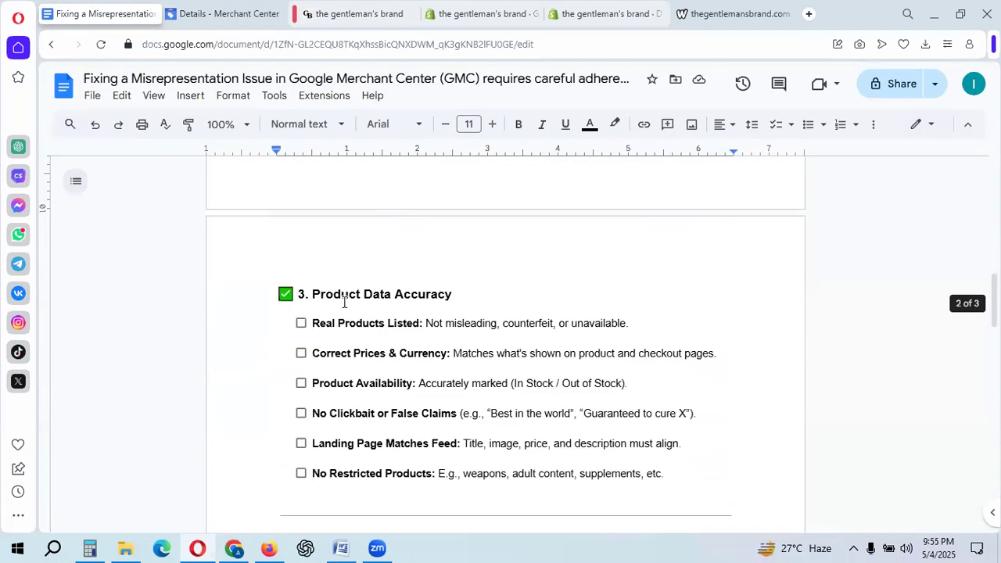
pyautogui.click(334, 295)
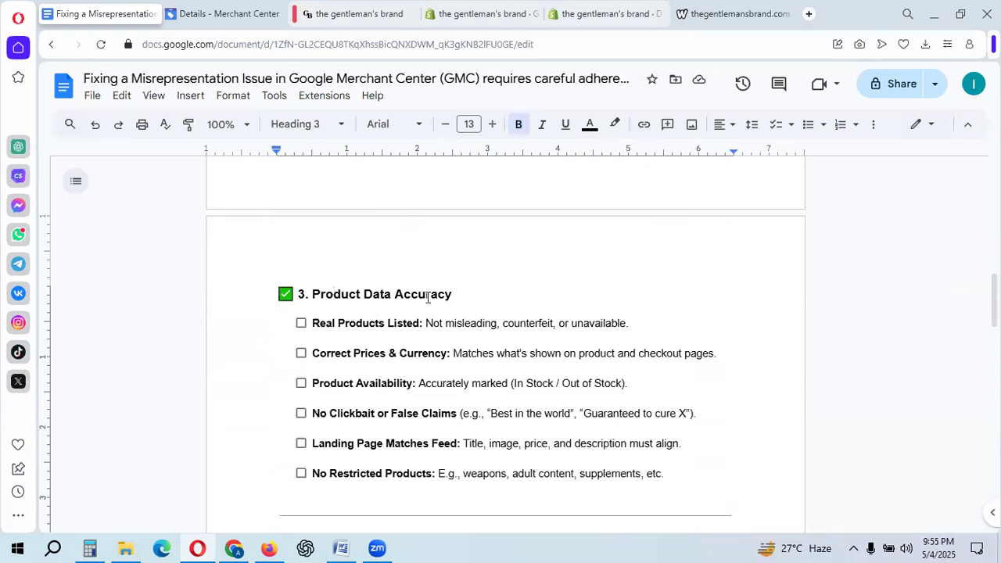
# Mark the Real Products Listed, Correct Prices & Currency and Product Availability checklist items as done.
pyautogui.click(464, 297)
pyautogui.scroll(-1, 458, 298)
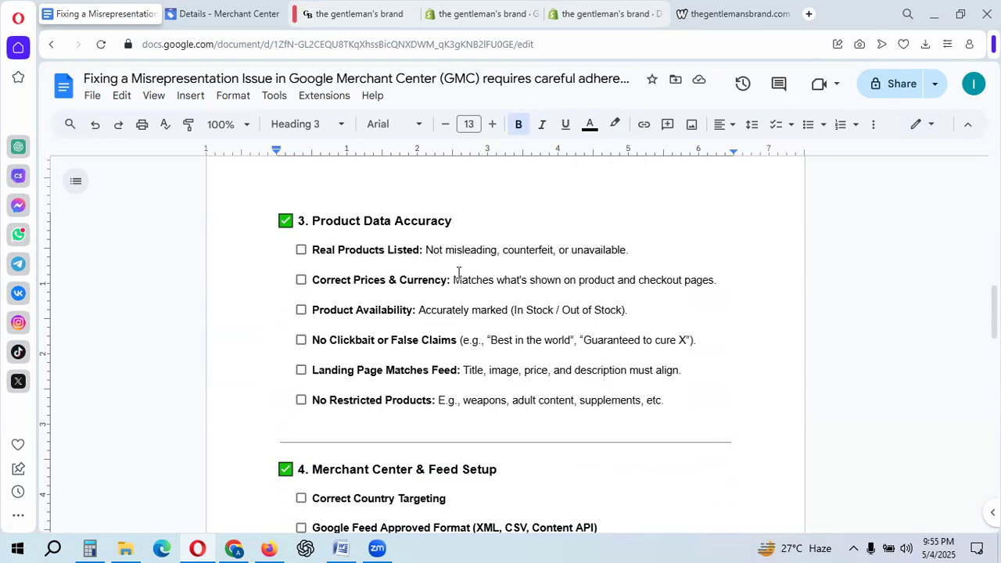
pyautogui.click(302, 250)
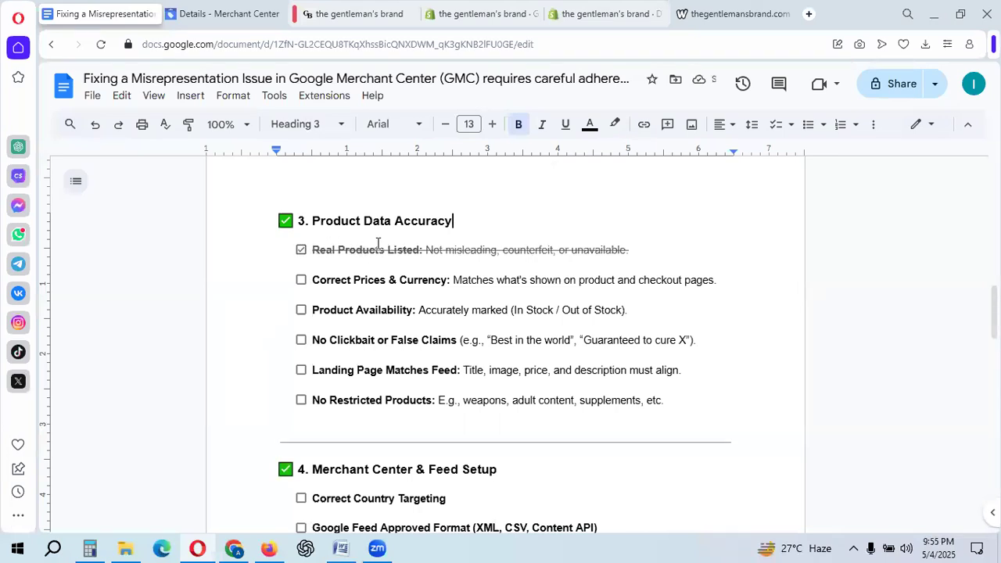
pyautogui.scroll(-1, 378, 244)
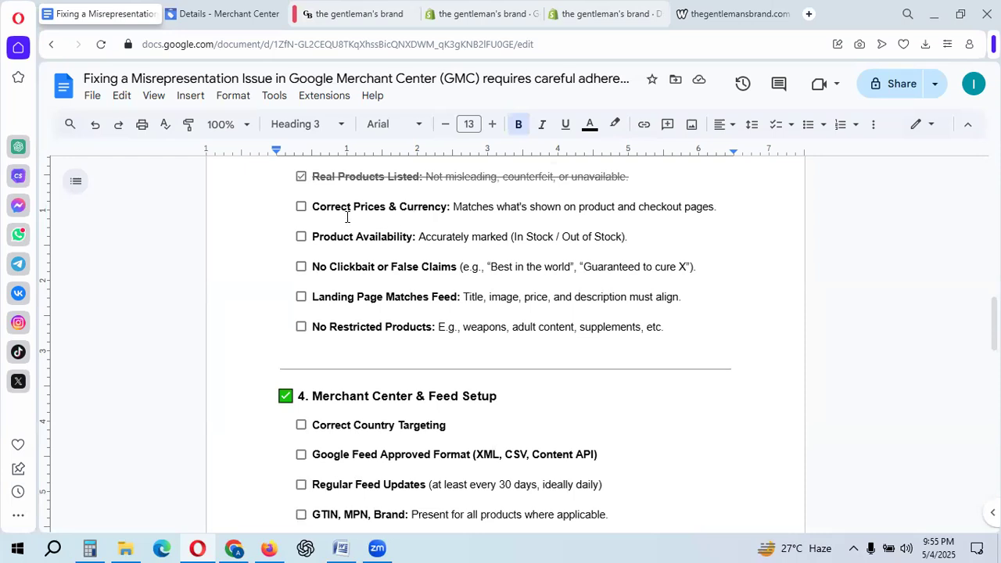
pyautogui.click(301, 208)
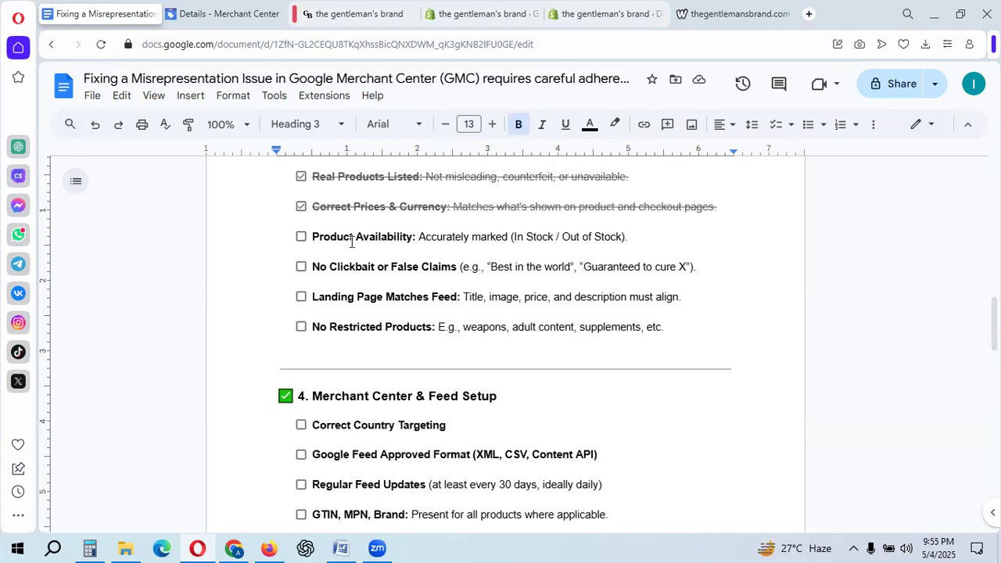
pyautogui.click(302, 237)
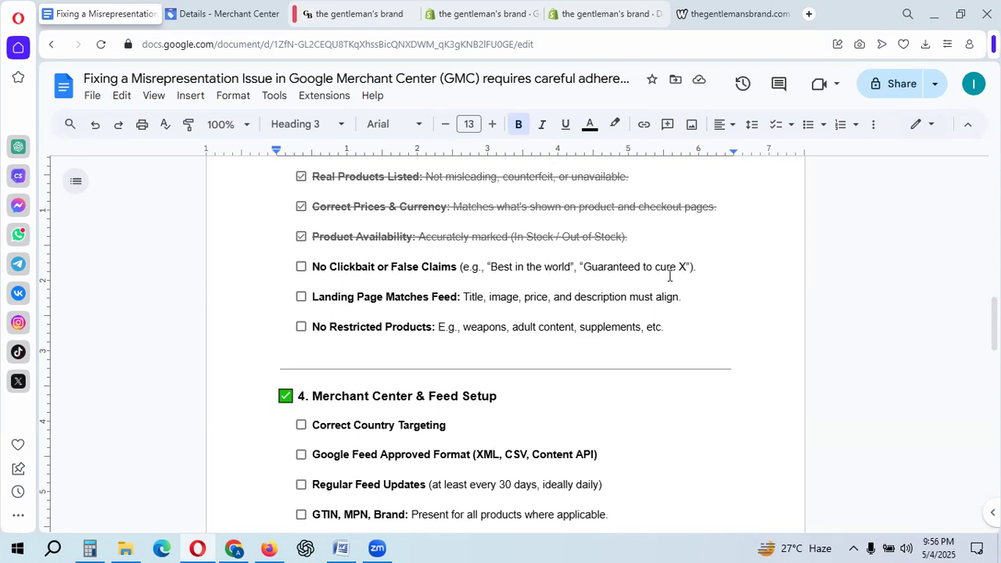
# Check the wording of the No Clickbait or False Claims item against the store homepage's 30-Day Satisfaction Guarantee block.
pyautogui.moveTo(613, 271); pyautogui.dragTo(664, 270)
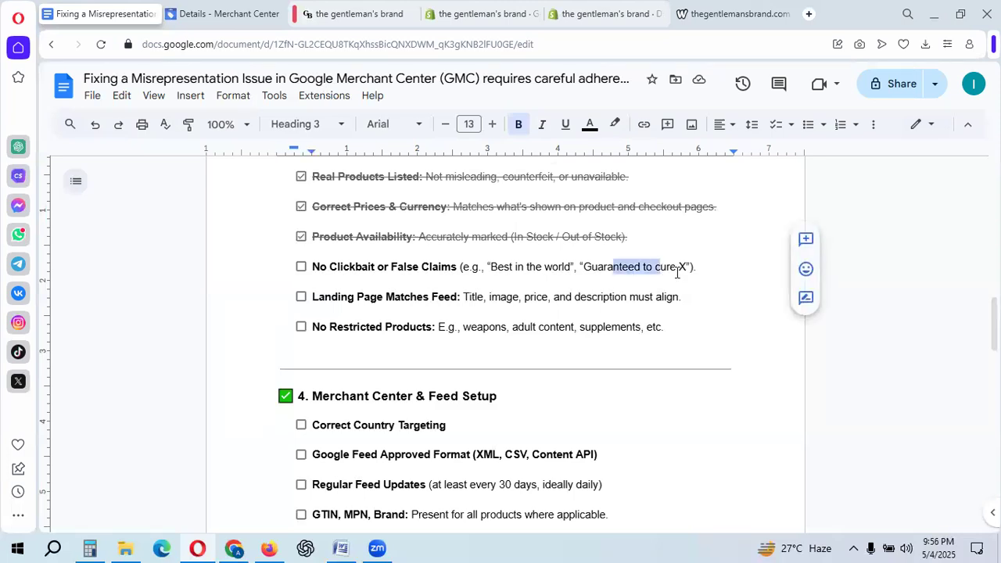
pyautogui.click(678, 270)
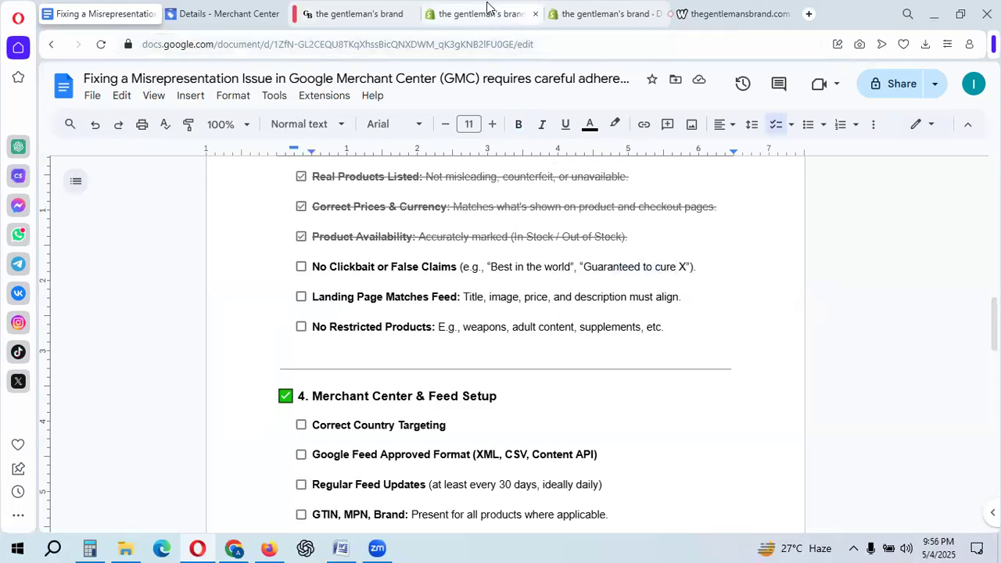
pyautogui.click(487, 11)
pyautogui.click(581, 13)
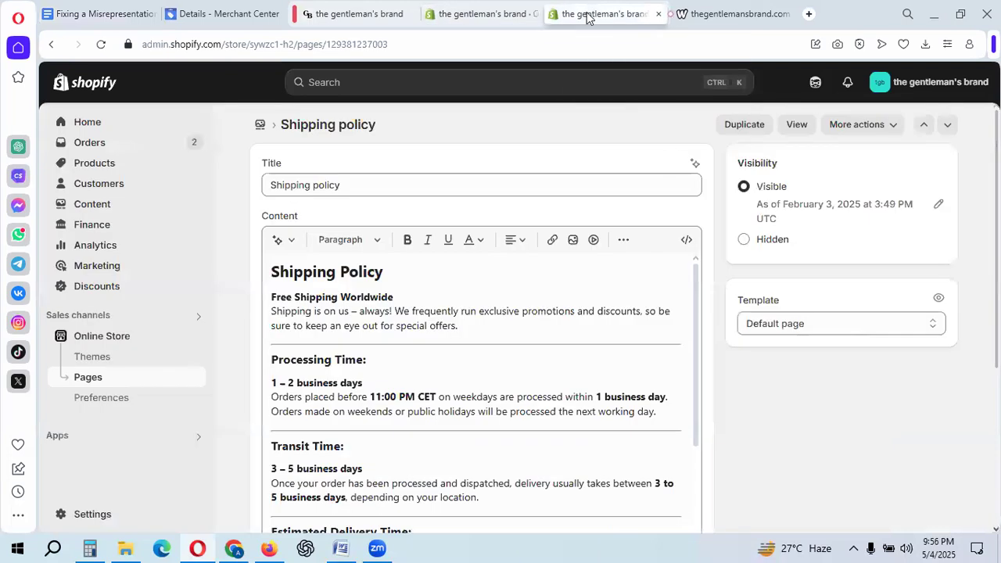
pyautogui.click(353, 10)
pyautogui.scroll(-8, 689, 391)
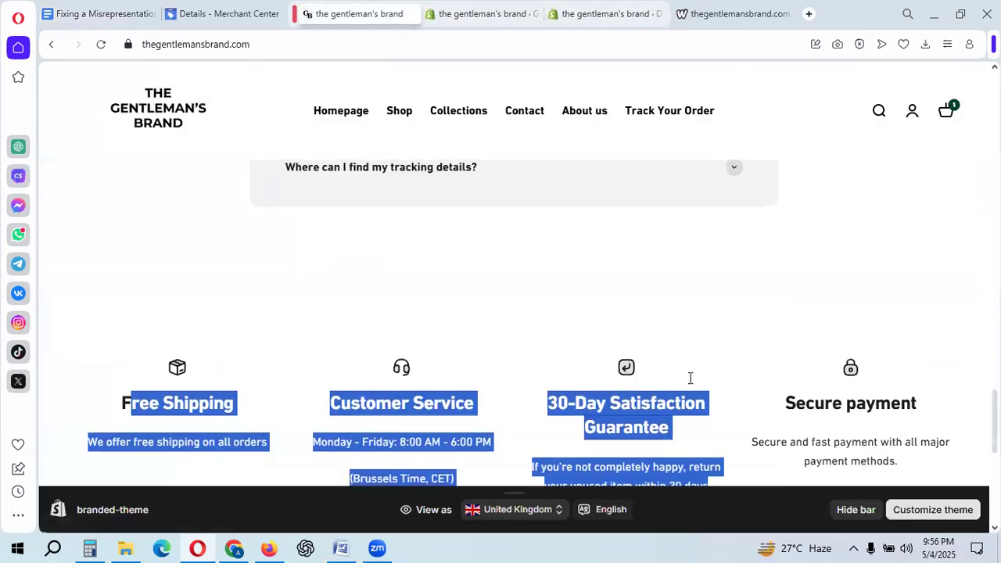
pyautogui.click(576, 258)
pyautogui.moveTo(548, 257); pyautogui.dragTo(687, 278)
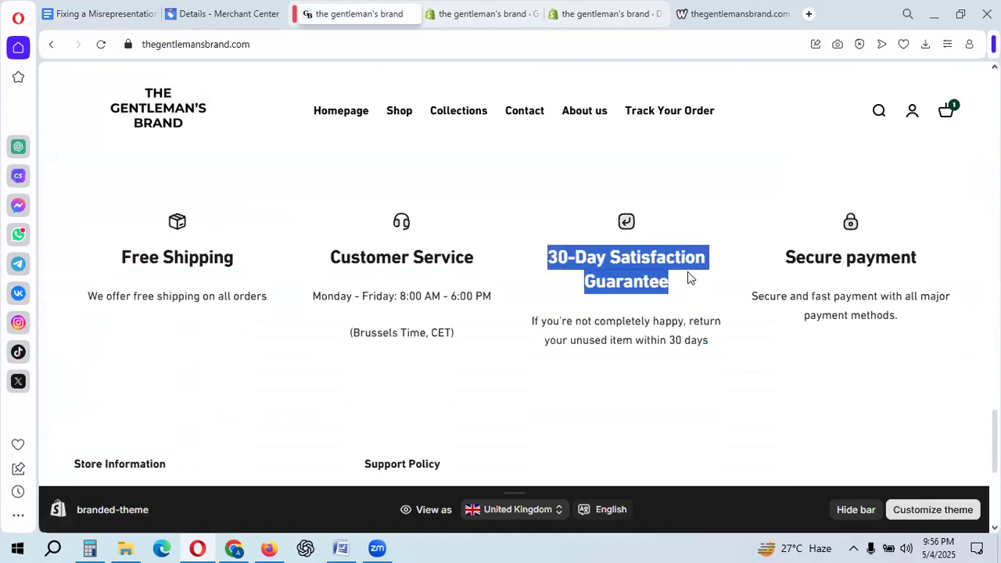
pyautogui.click(663, 314)
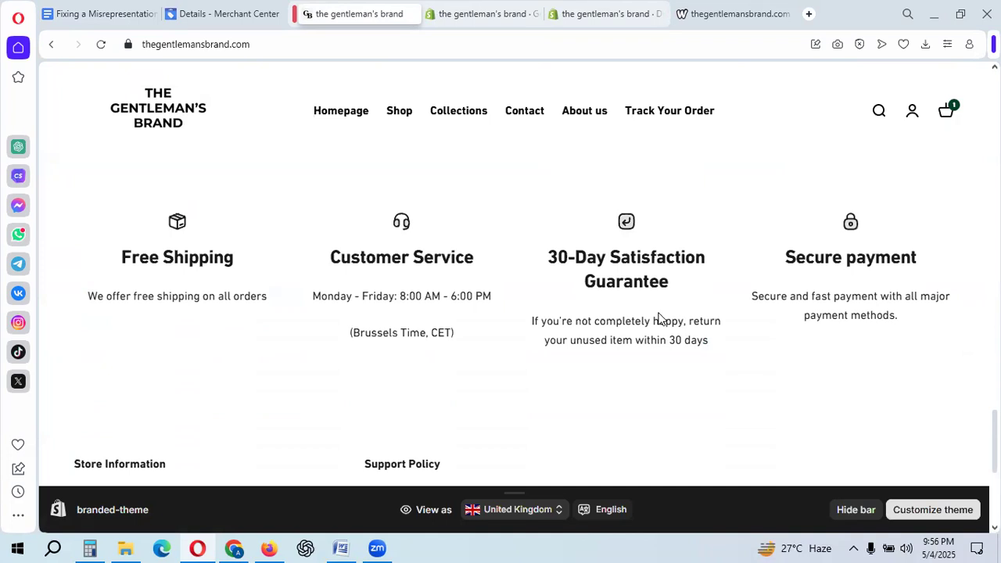
pyautogui.moveTo(551, 258); pyautogui.dragTo(672, 295)
pyautogui.moveTo(710, 342); pyautogui.dragTo(570, 249)
pyautogui.click(605, 358)
pyautogui.moveTo(709, 341); pyautogui.dragTo(541, 321)
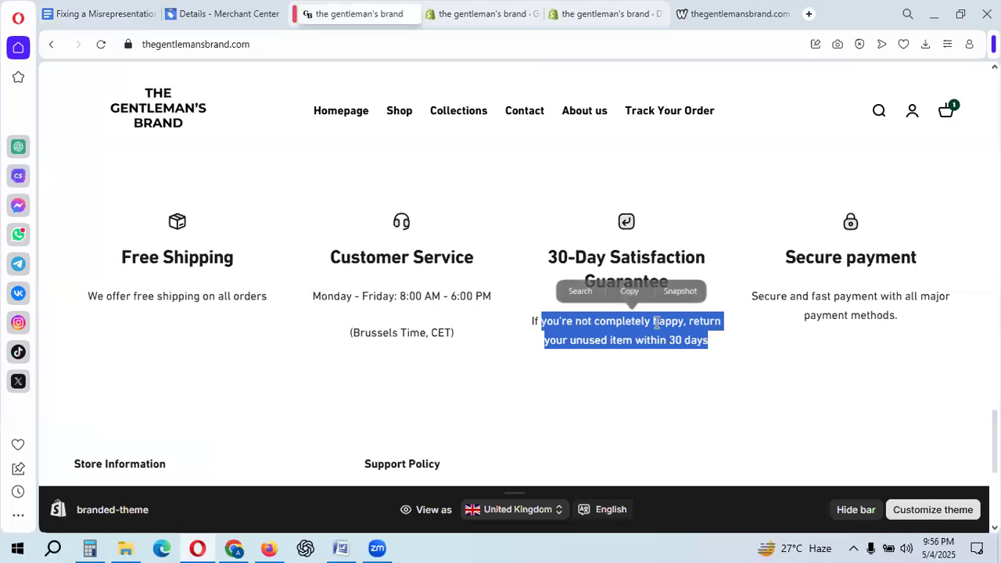
pyautogui.click(527, 331)
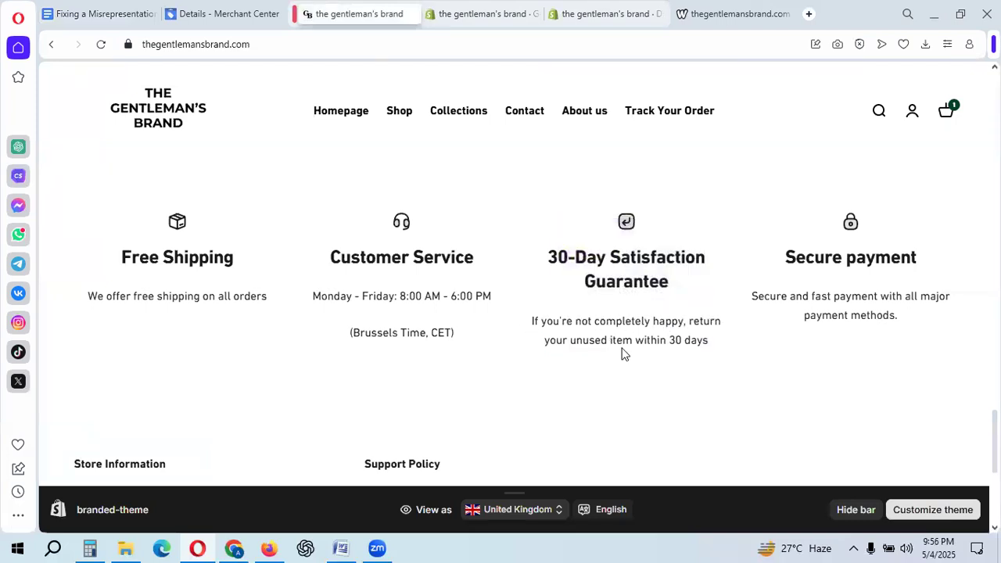
pyautogui.moveTo(553, 351); pyautogui.dragTo(709, 345)
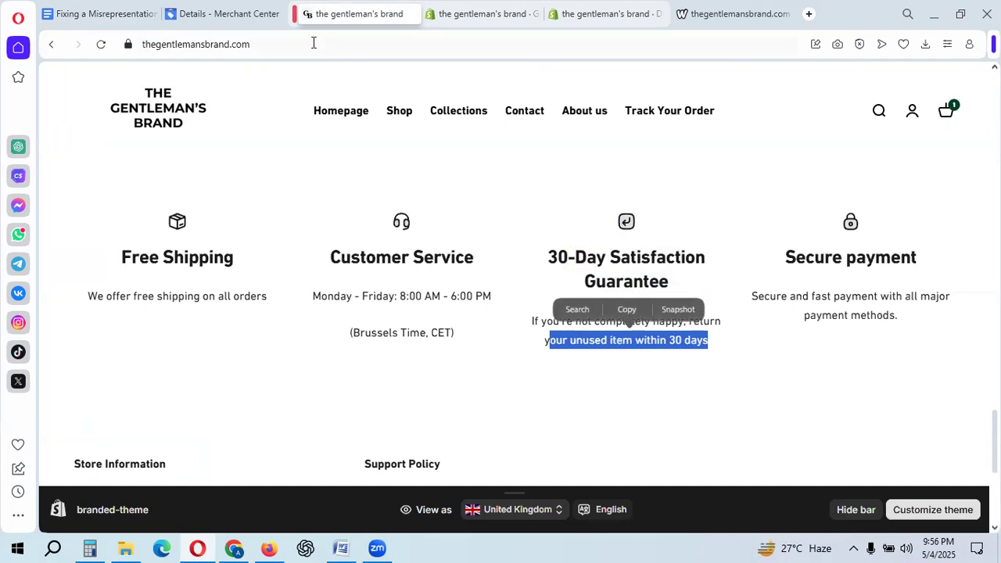
# Return to the checklist and mark the No Clickbait or False Claims item as done.
pyautogui.click(105, 11)
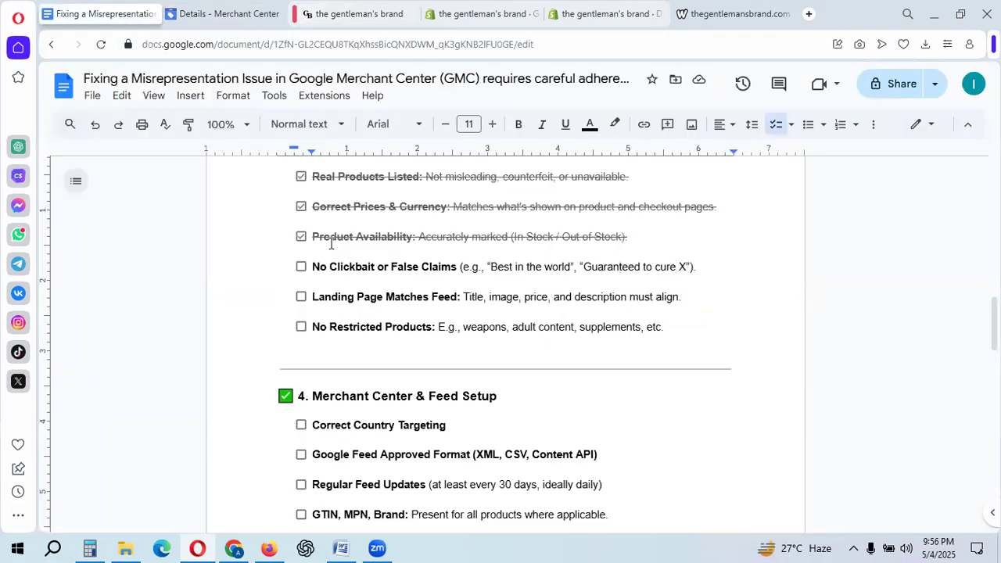
pyautogui.click(301, 267)
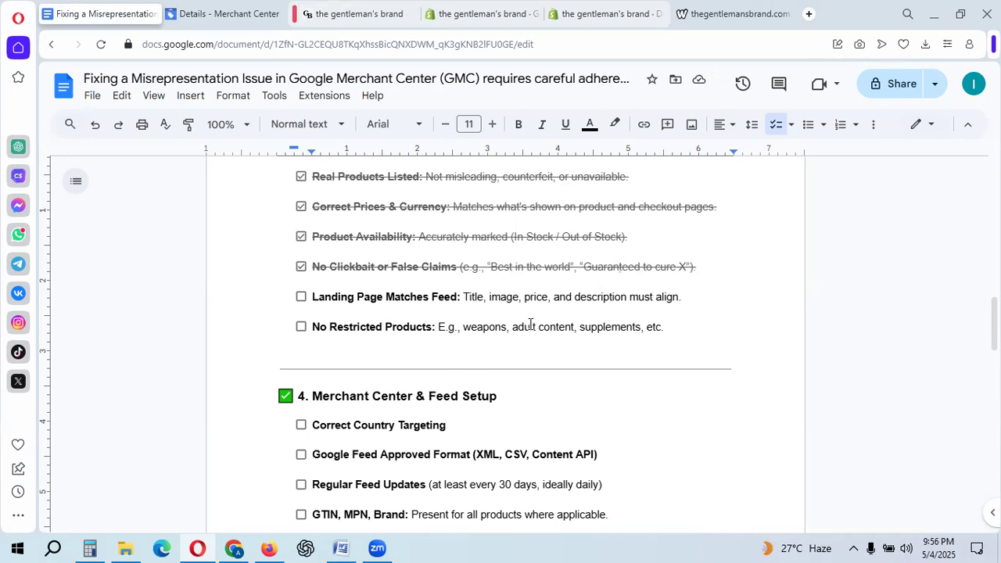
# Open the Men's Cotton Linen Beach Shirts product page from the store homepage and examine its title, images and price.
pyautogui.click(239, 11)
pyautogui.click(383, 7)
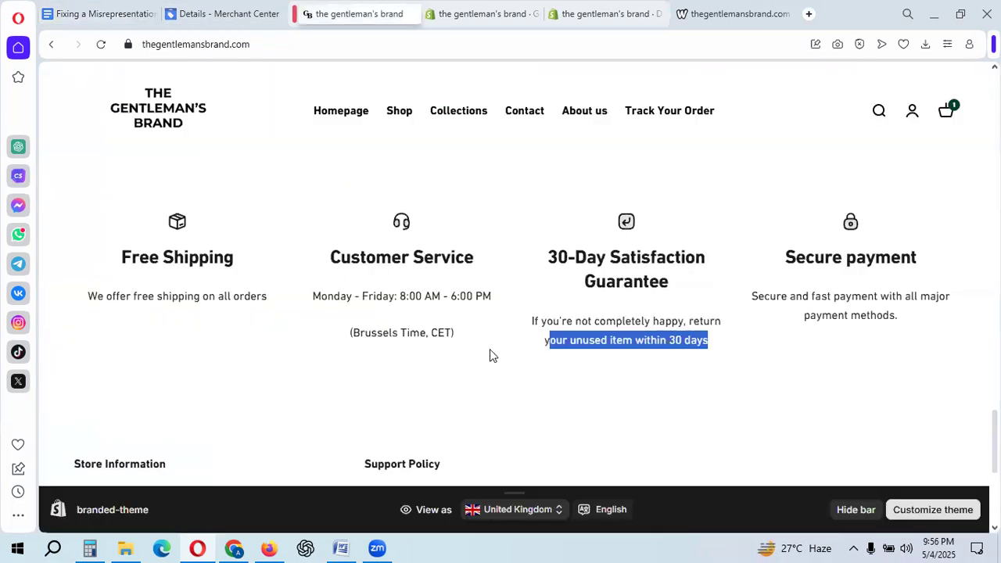
pyautogui.scroll(10, 402, 318)
pyautogui.scroll(5, 403, 311)
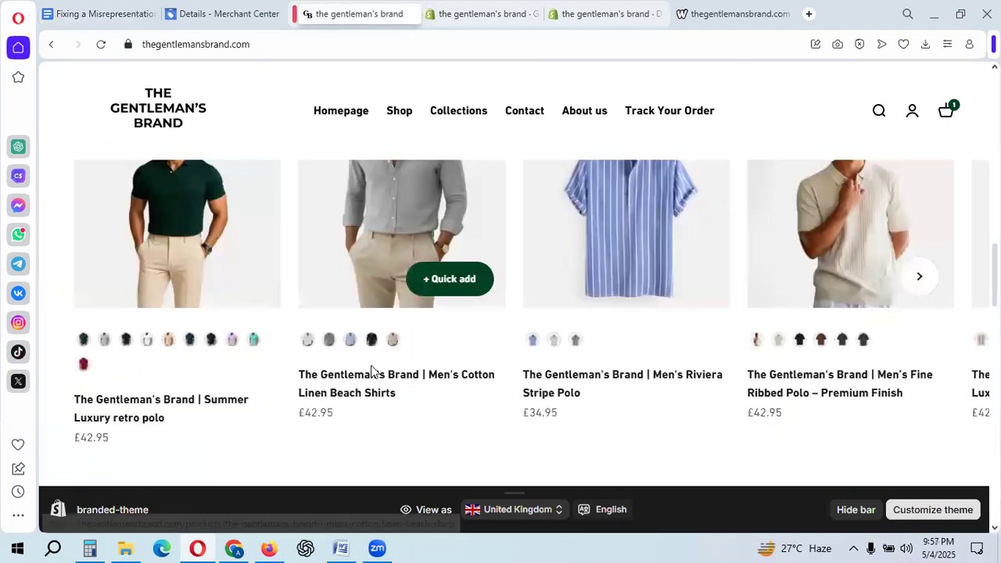
pyautogui.click(369, 379)
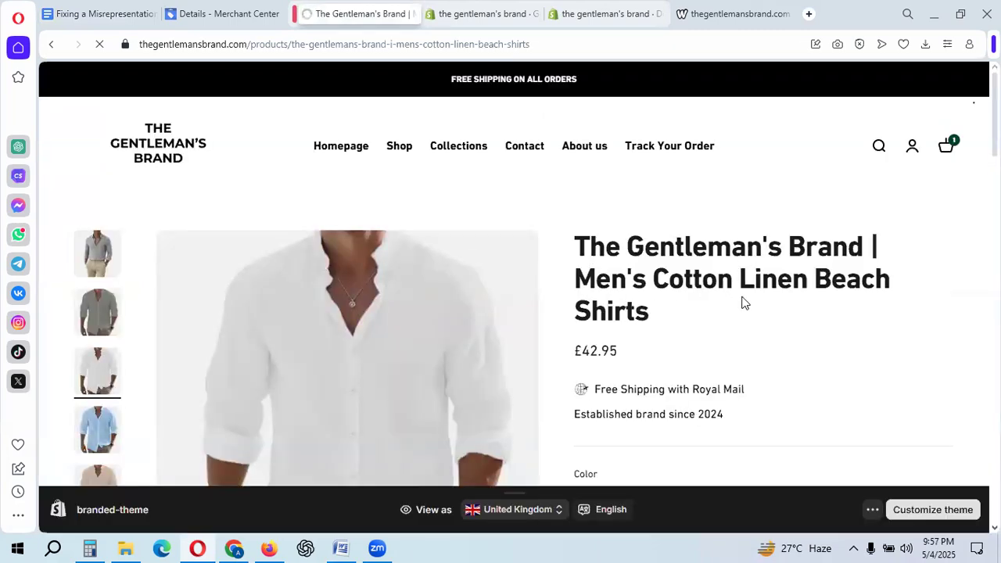
pyautogui.moveTo(576, 242); pyautogui.dragTo(643, 316)
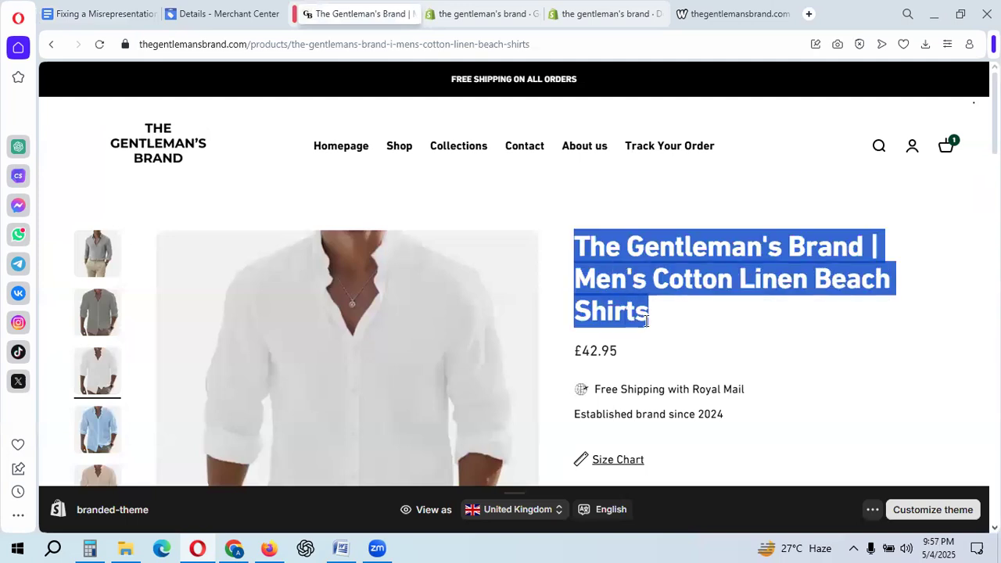
pyautogui.scroll(-2, 558, 318)
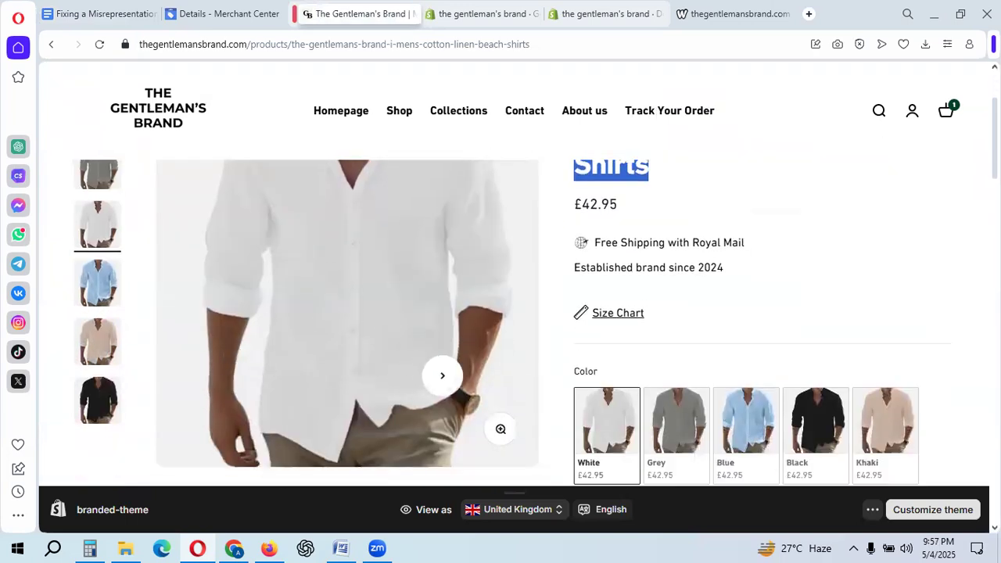
pyautogui.scroll(2, 395, 388)
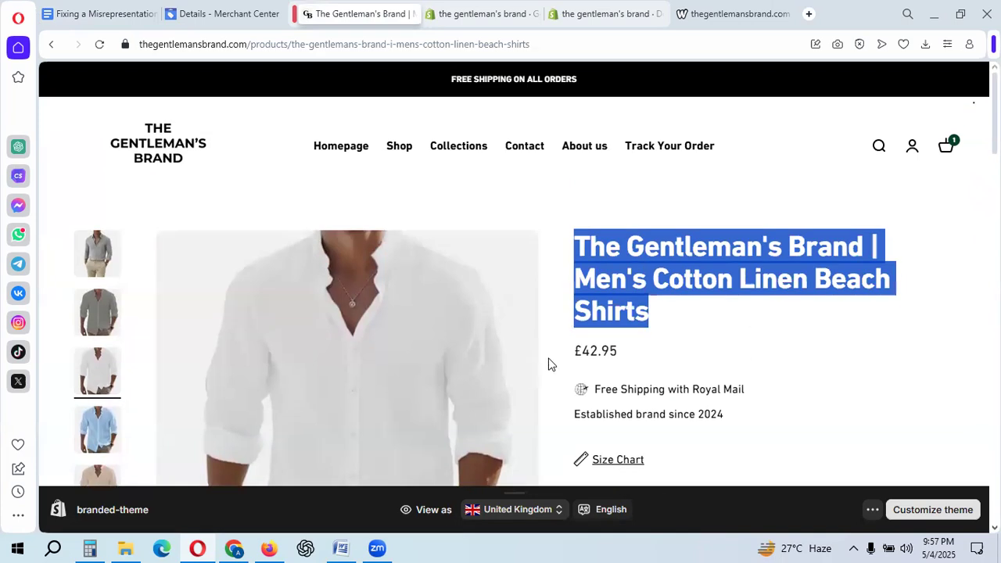
pyautogui.click(610, 312)
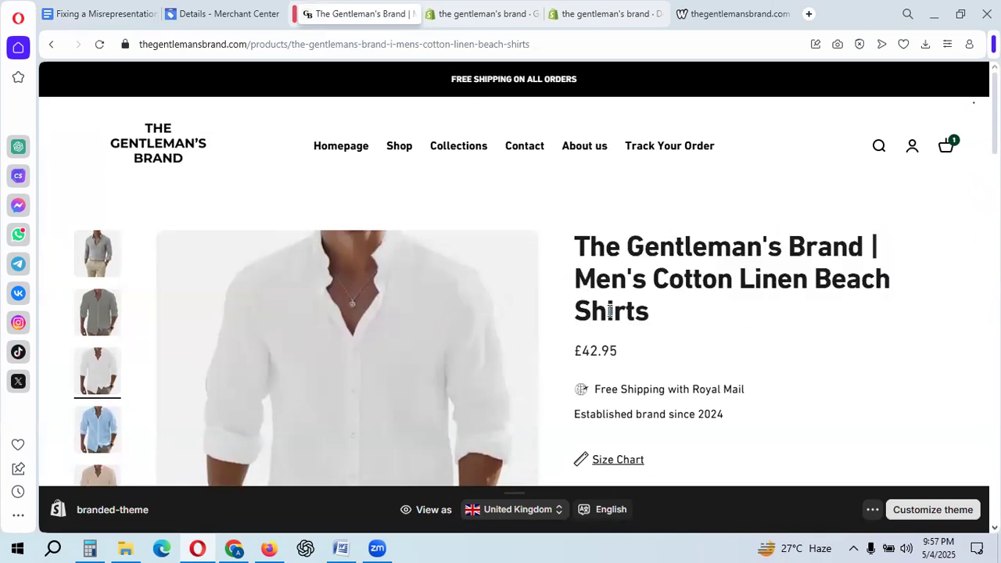
pyautogui.doubleClick(666, 317)
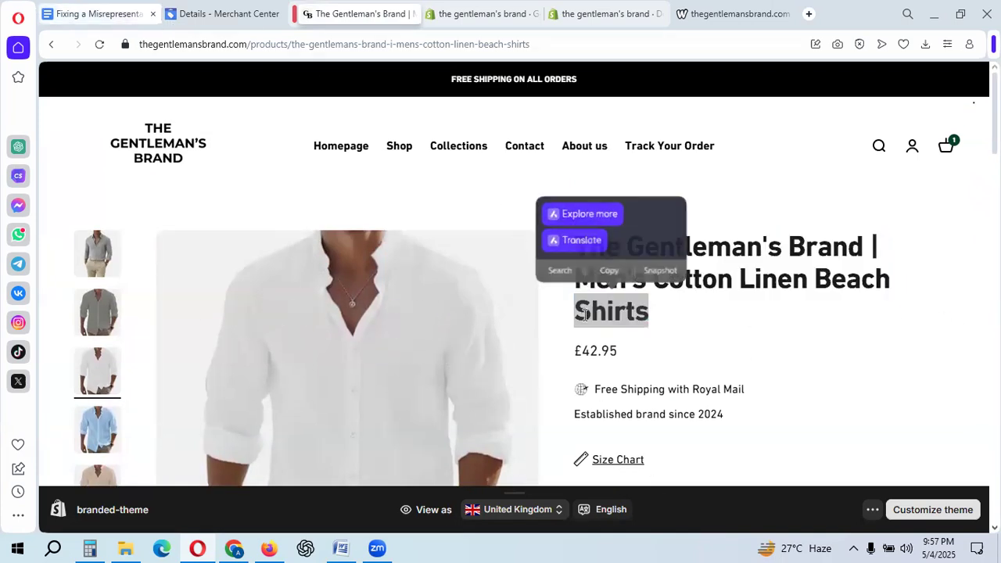
# Return to the checklist and mark the Landing Page Matches Feed and No Restricted Products items as done.
pyautogui.click(66, 11)
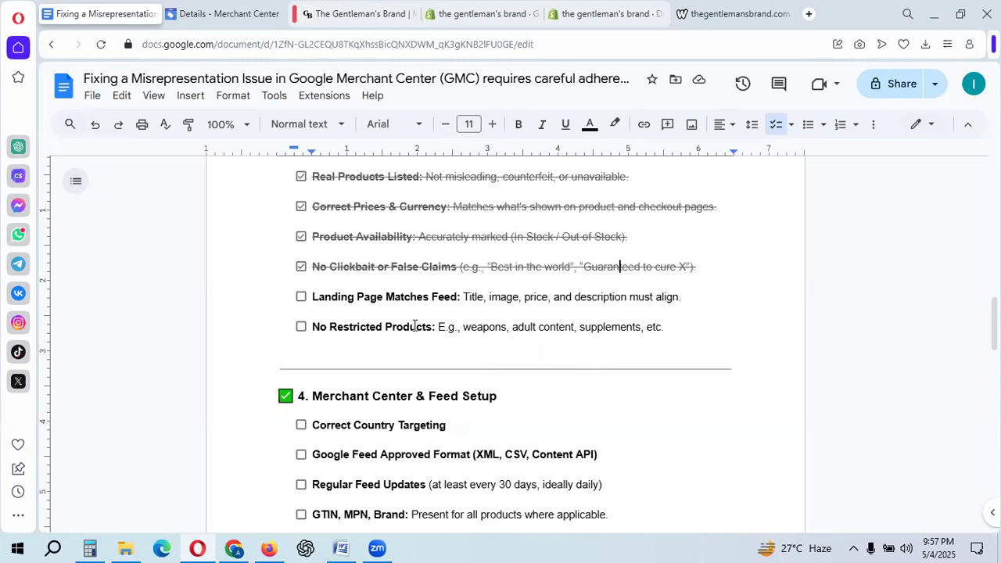
pyautogui.click(301, 298)
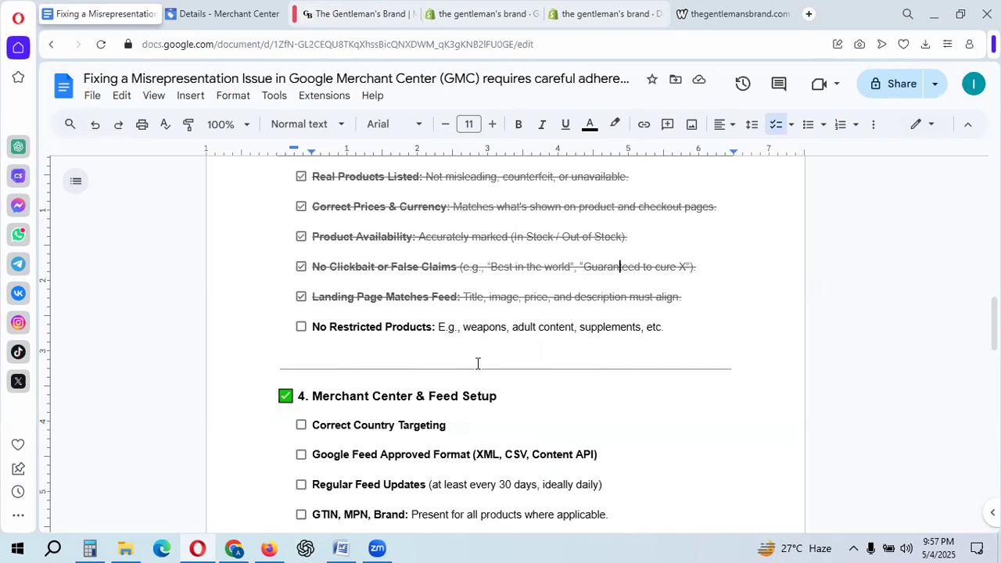
pyautogui.moveTo(441, 334); pyautogui.dragTo(506, 332)
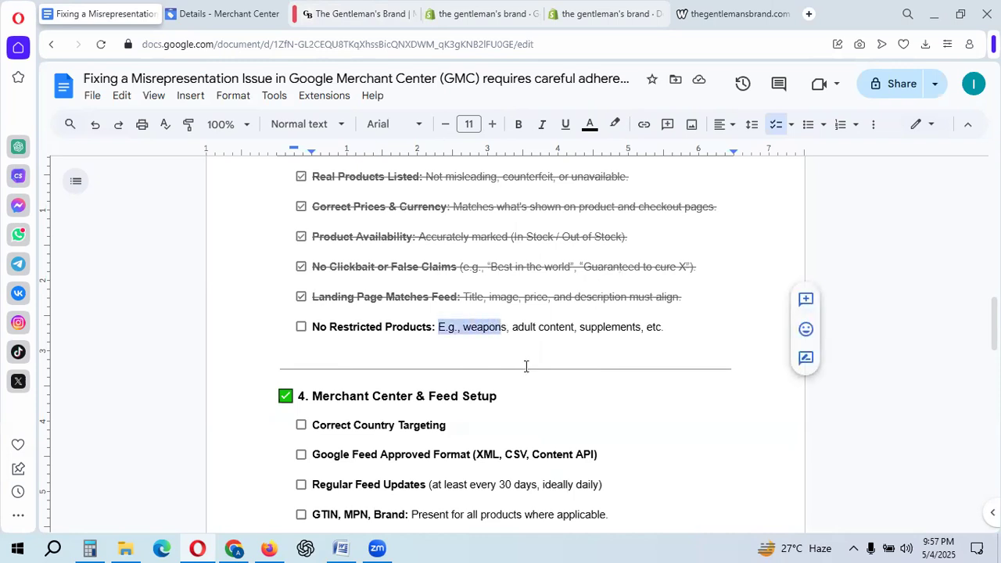
pyautogui.click(603, 332)
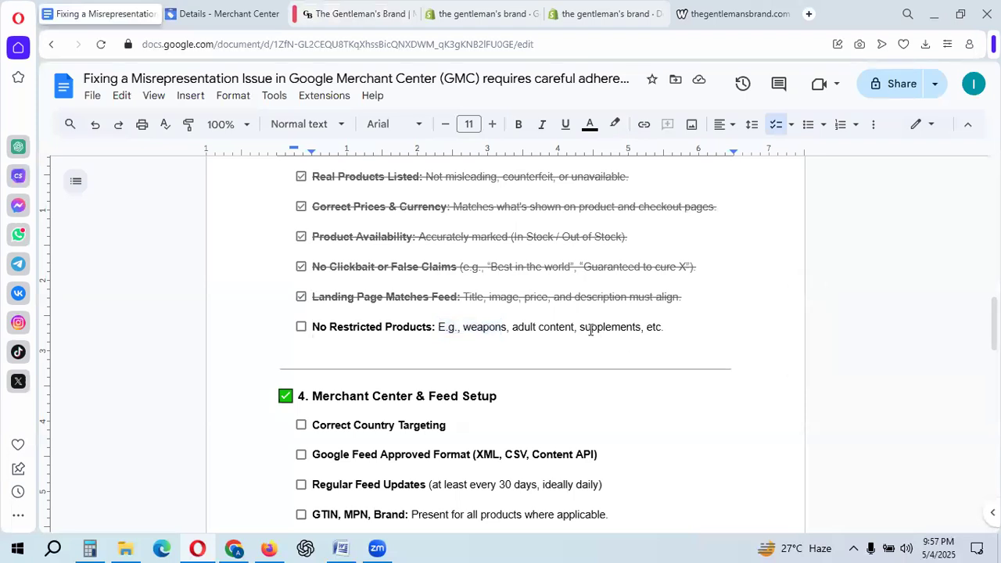
pyautogui.moveTo(584, 330); pyautogui.dragTo(702, 330)
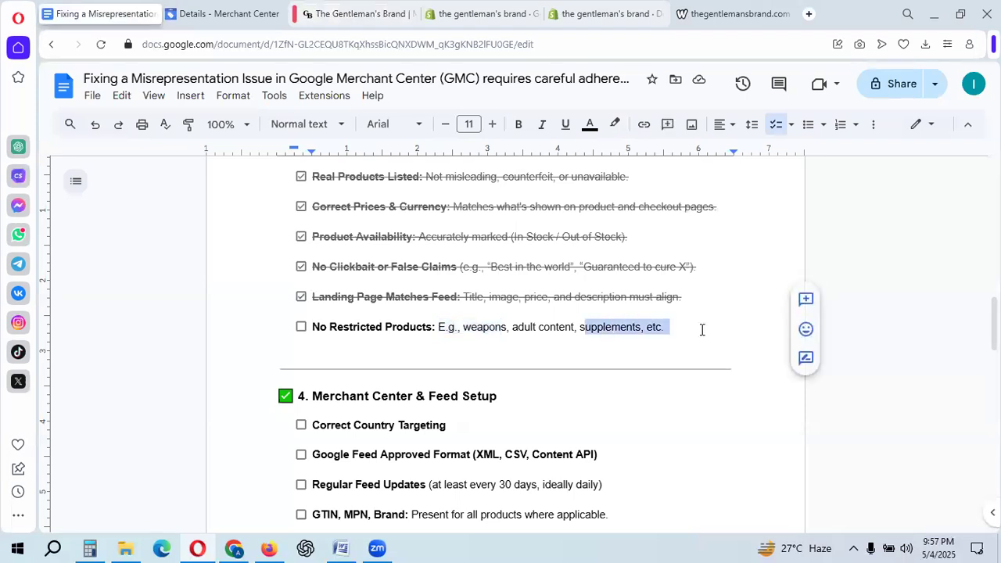
pyautogui.click(302, 328)
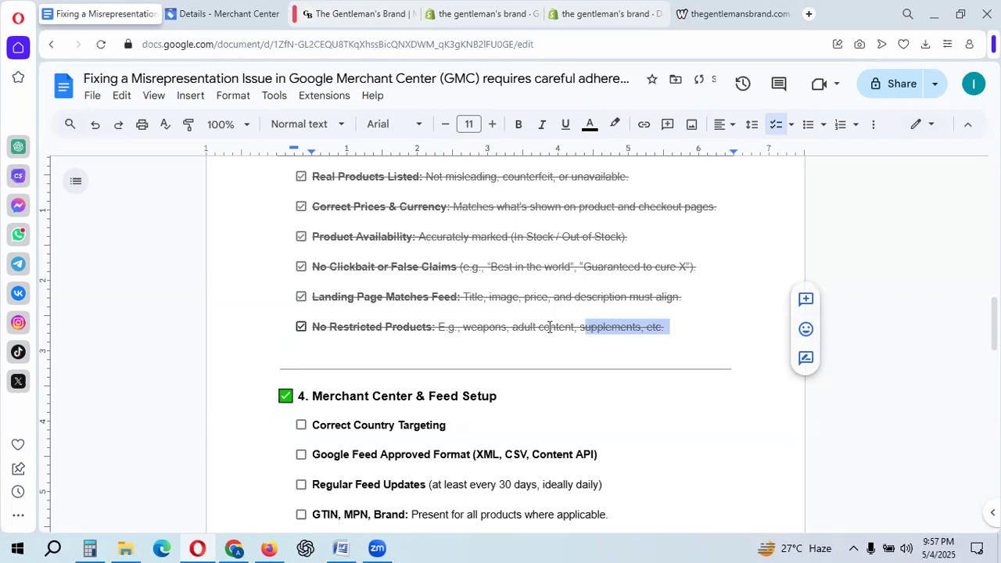
# Mark the Correct Country Targeting item under 4. Merchant Center & Feed Setup as done.
pyautogui.scroll(-2, 545, 327)
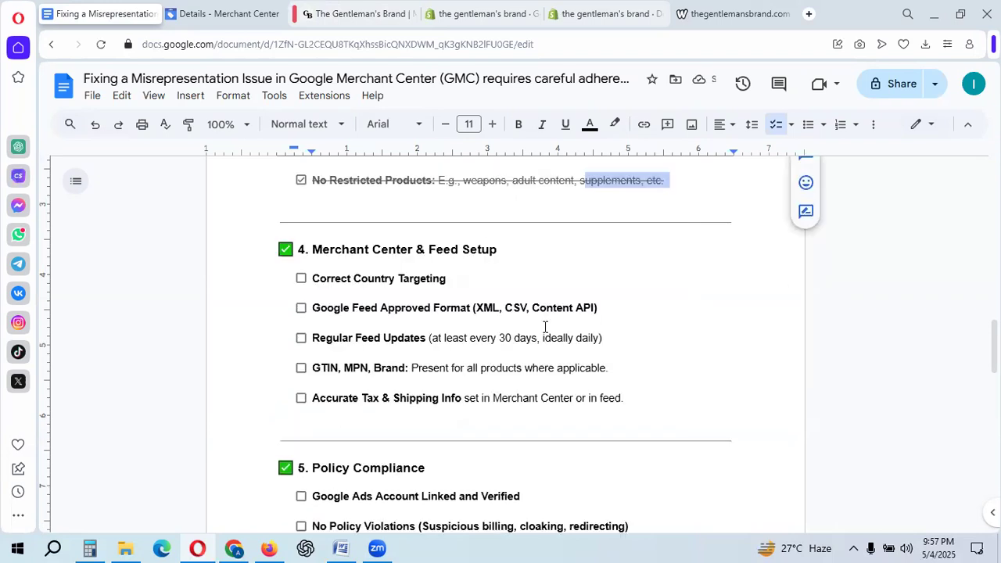
pyautogui.click(328, 278)
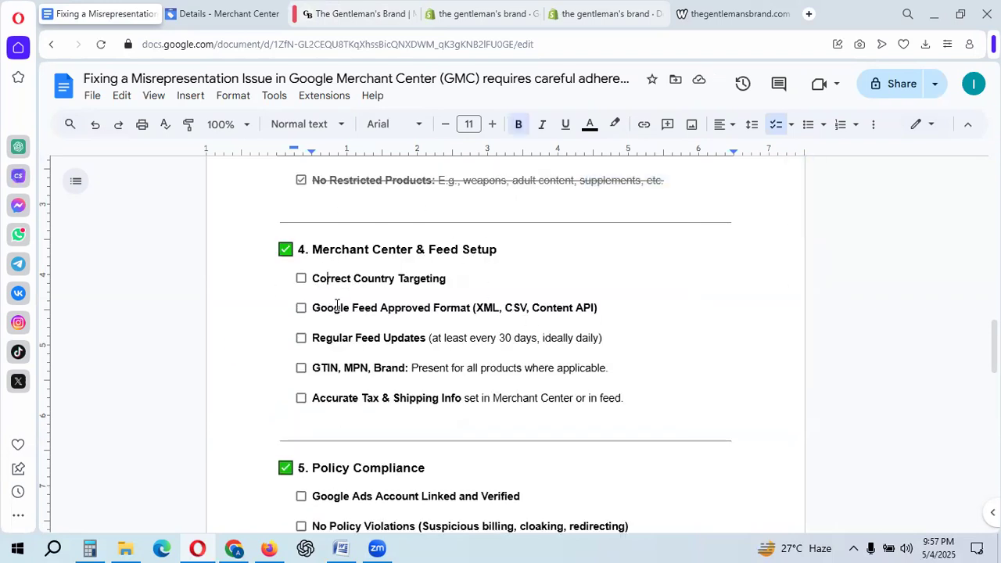
pyautogui.click(302, 279)
pyautogui.click(341, 279)
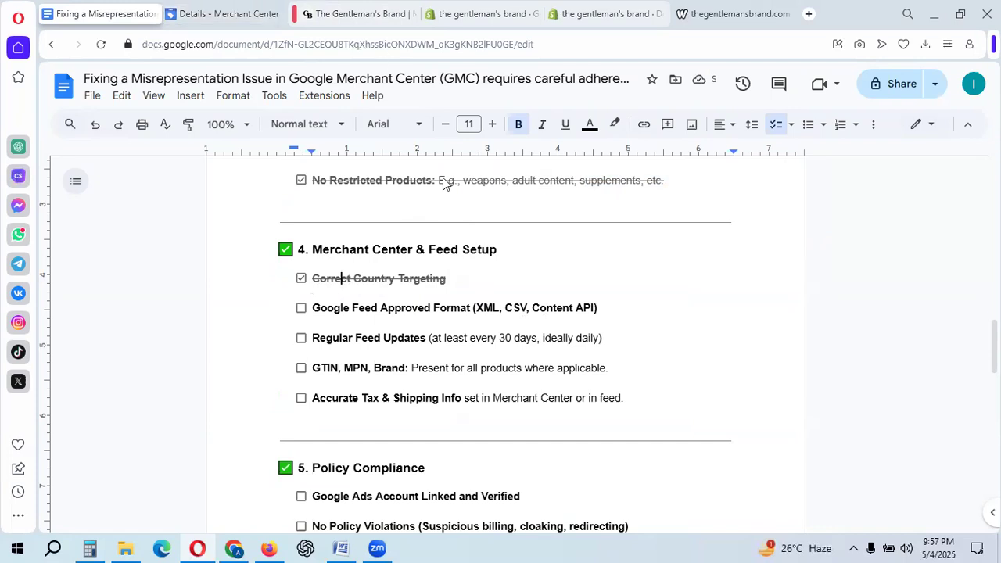
pyautogui.click(301, 280)
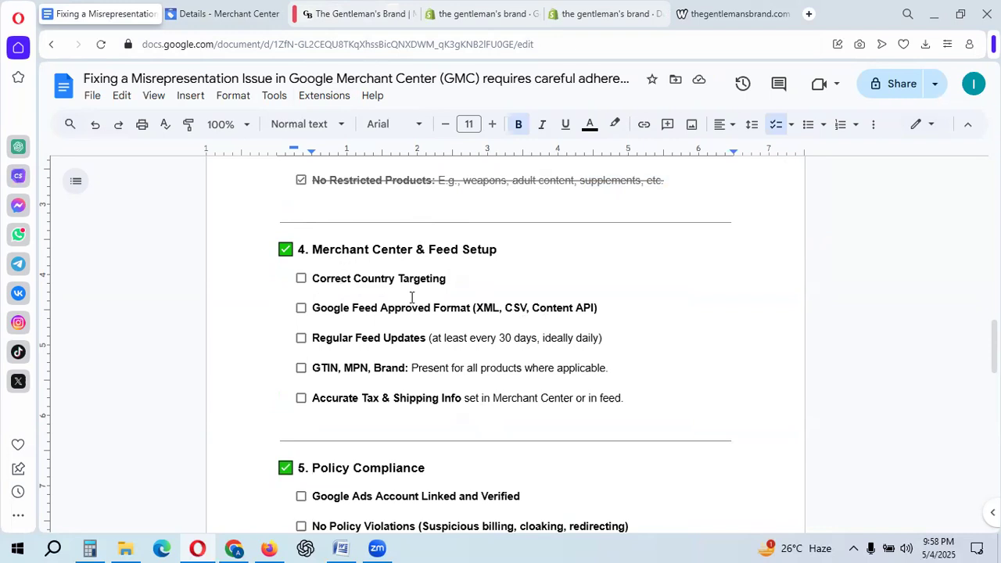
pyautogui.click(301, 278)
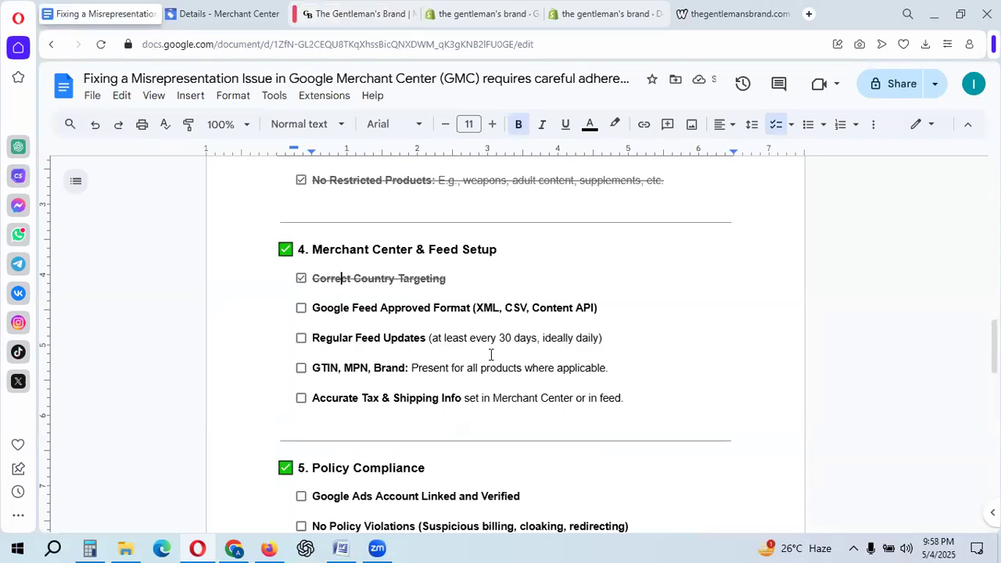
# Mark the Google Feed Approved Format and Regular Feed Updates items as done in the checklist.
pyautogui.click(301, 308)
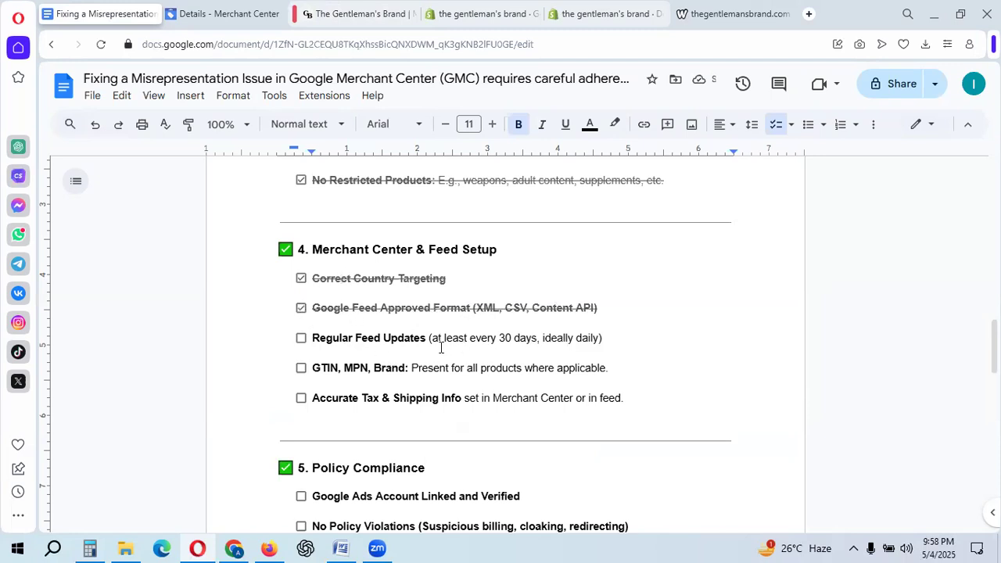
pyautogui.doubleClick(482, 341)
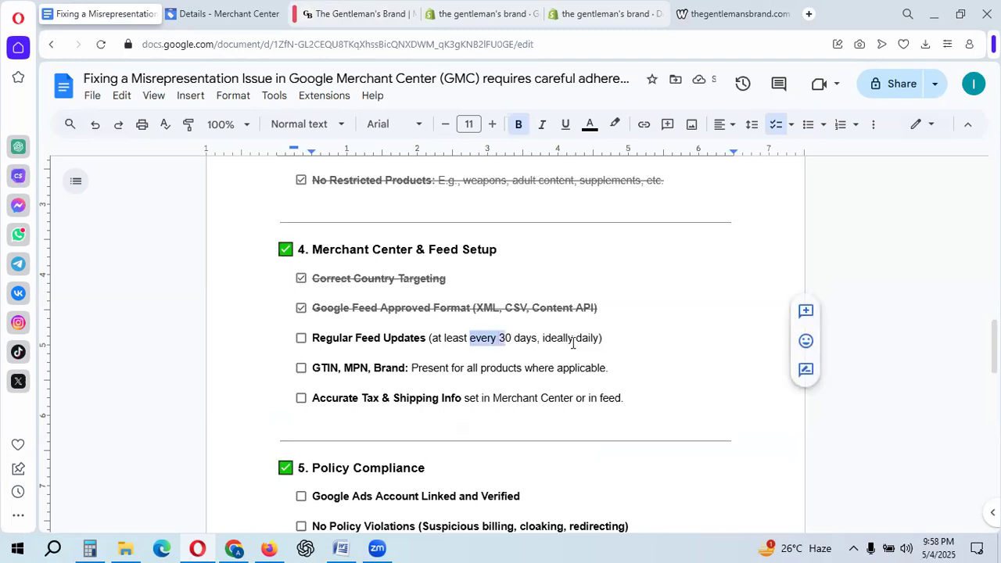
pyautogui.click(574, 342)
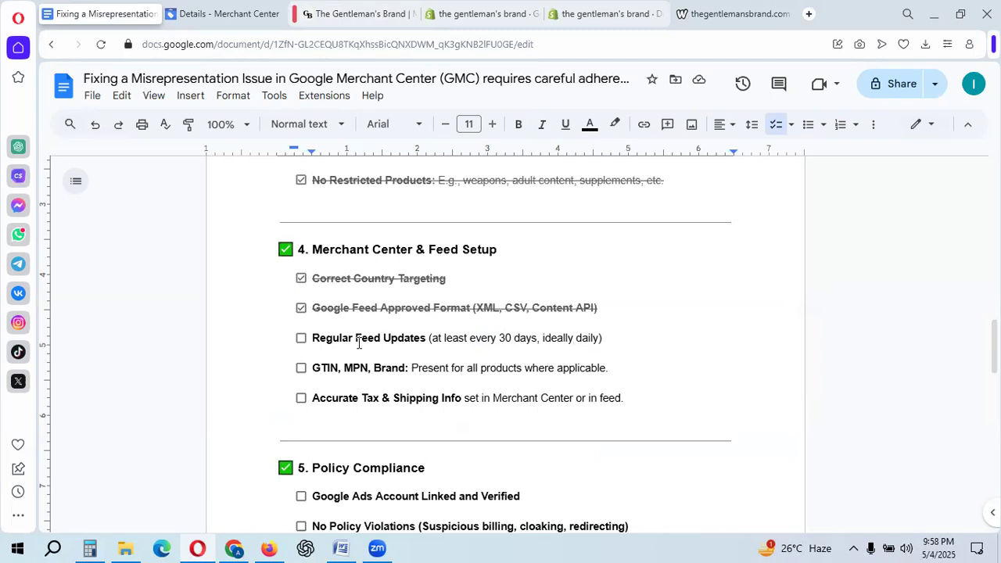
pyautogui.moveTo(312, 339); pyautogui.dragTo(539, 338)
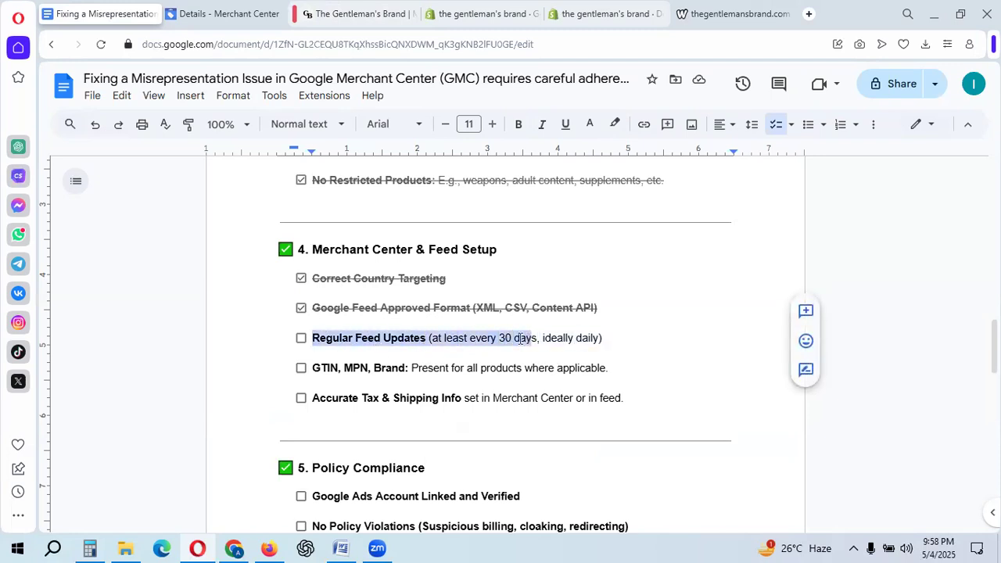
pyautogui.click(489, 337)
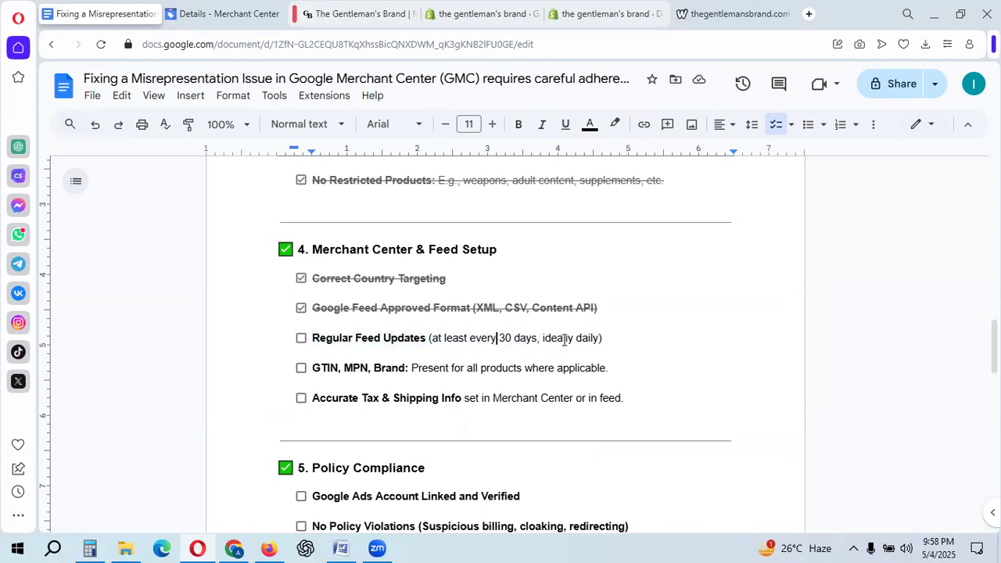
pyautogui.click(301, 338)
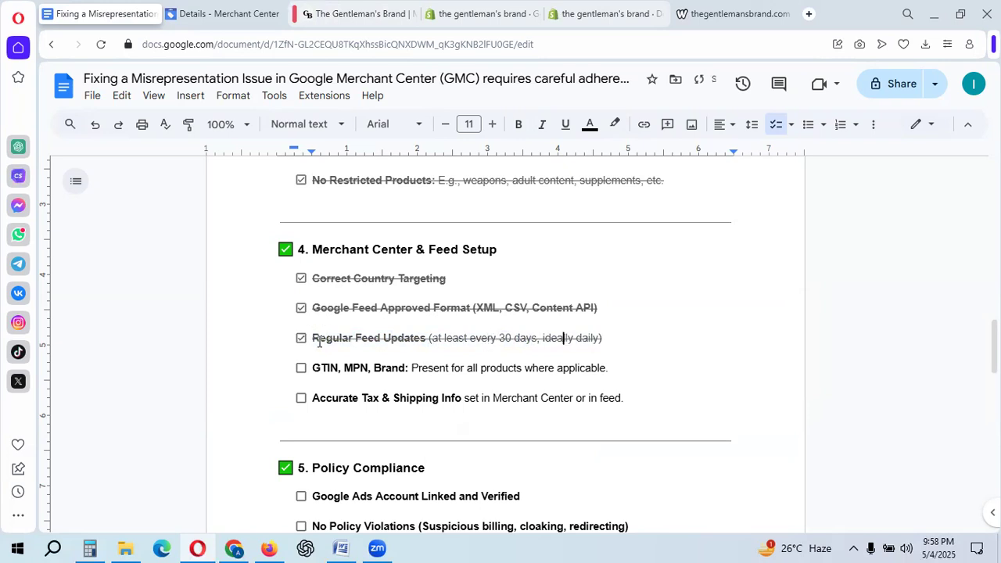
# Mark the GTIN, MPN, Brand and Accurate Tax & Shipping Info items as done.
pyautogui.scroll(-1, 447, 337)
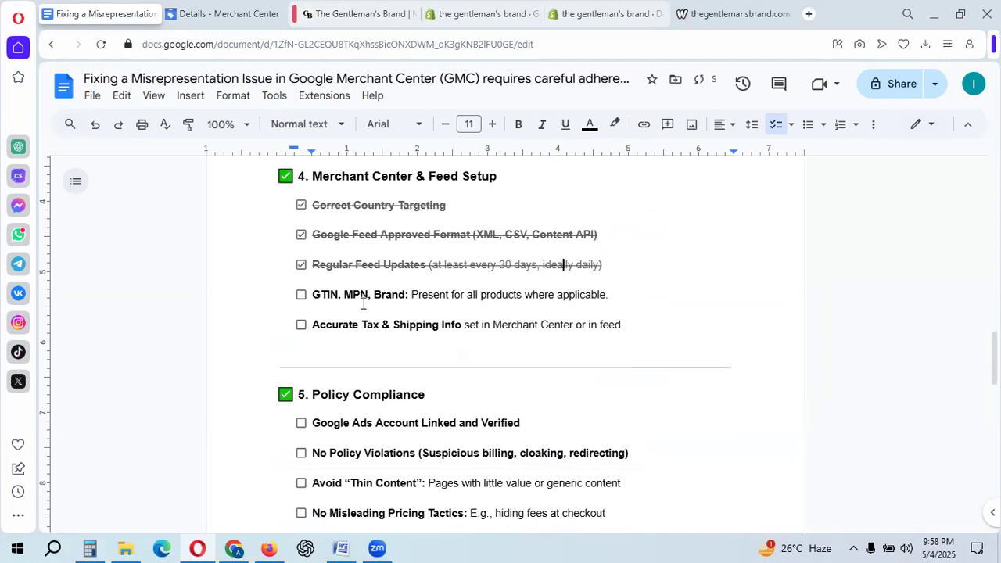
pyautogui.click(616, 298)
pyautogui.click(301, 296)
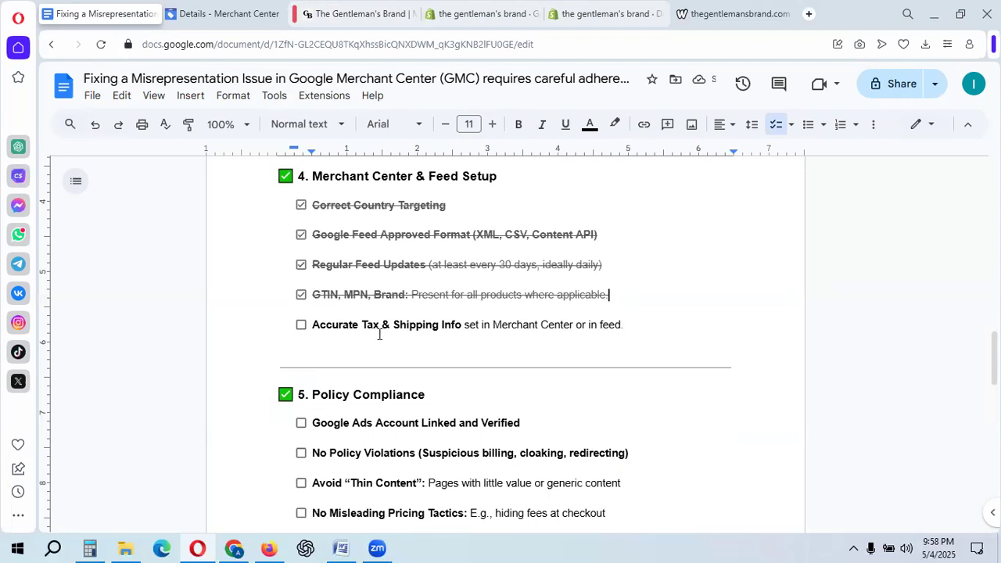
pyautogui.moveTo(362, 327); pyautogui.dragTo(390, 326)
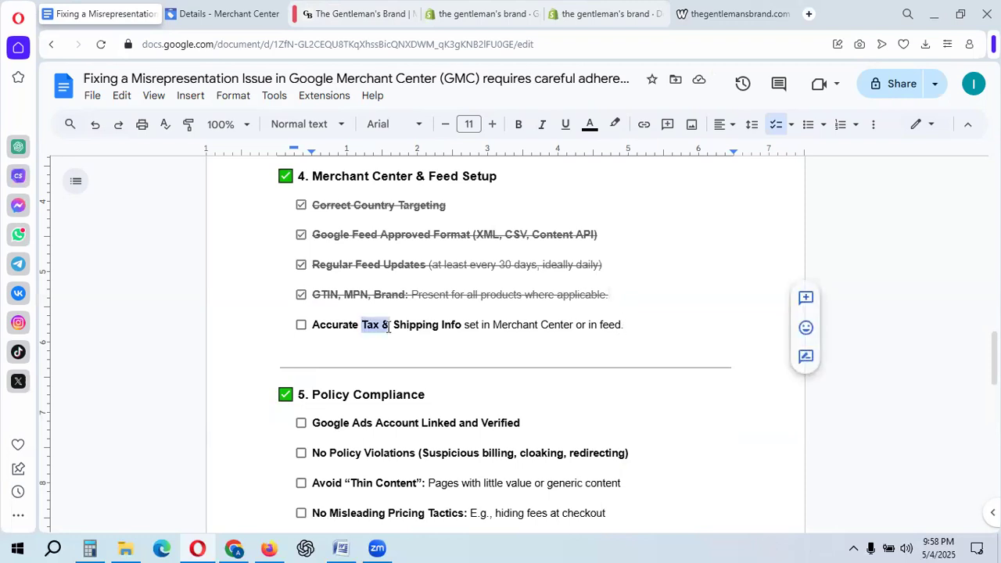
pyautogui.click(301, 326)
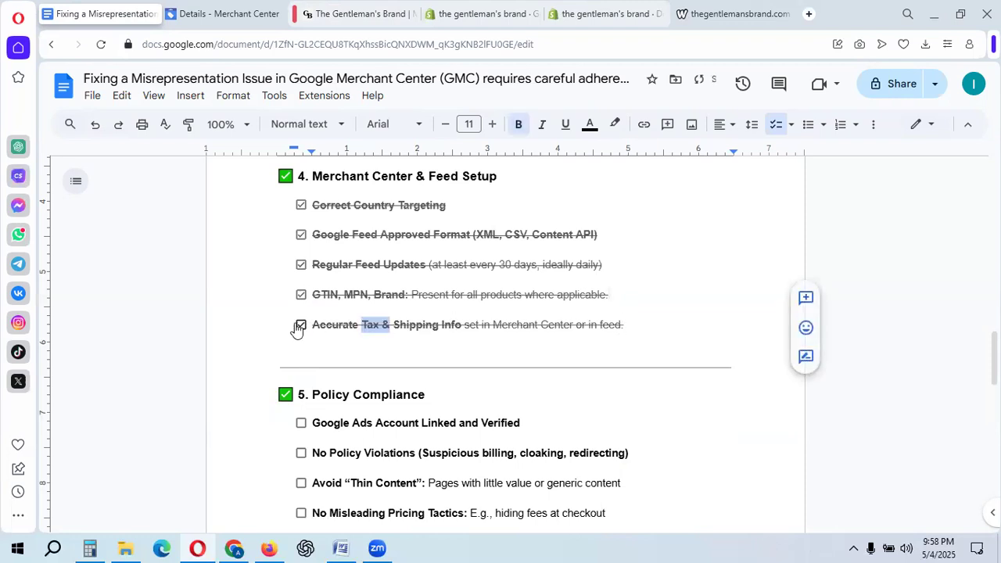
pyautogui.click(464, 324)
# Mark the Google Ads Account Linked and Verified item under 5. Policy Compliance as done.
pyautogui.scroll(-1, 338, 353)
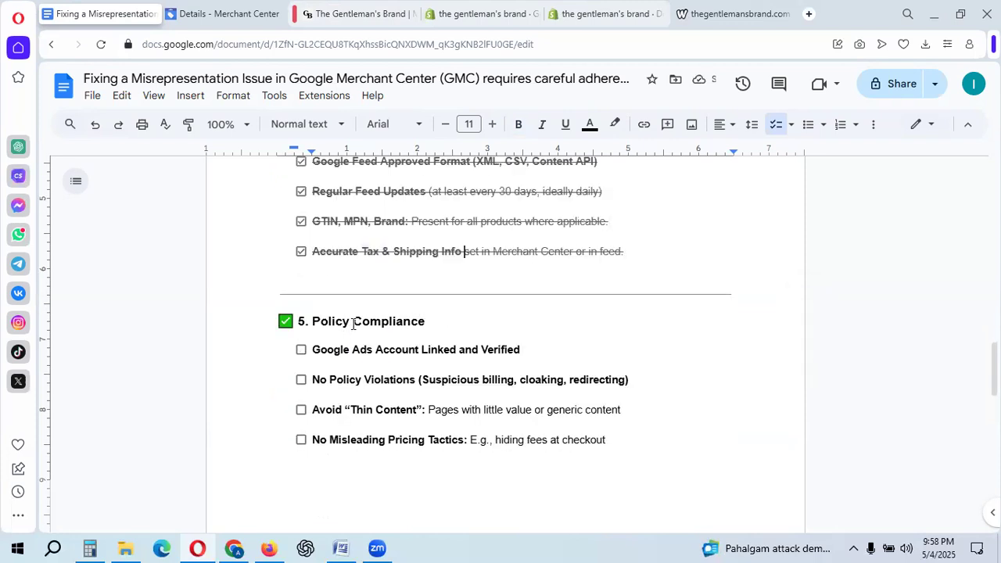
pyautogui.scroll(-2, 357, 326)
pyautogui.scroll(1, 357, 327)
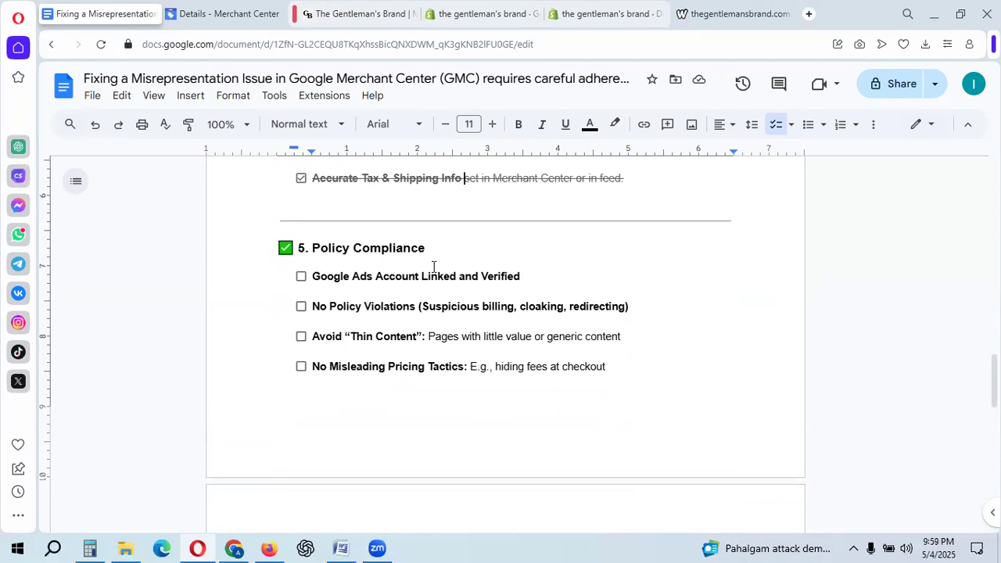
pyautogui.moveTo(520, 278); pyautogui.dragTo(402, 279)
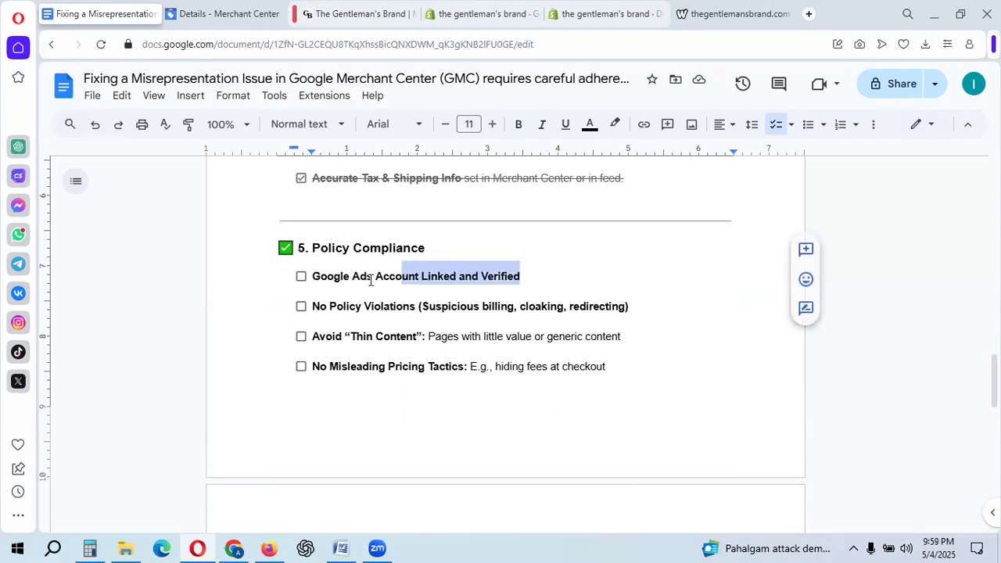
pyautogui.click(302, 277)
pyautogui.click(349, 277)
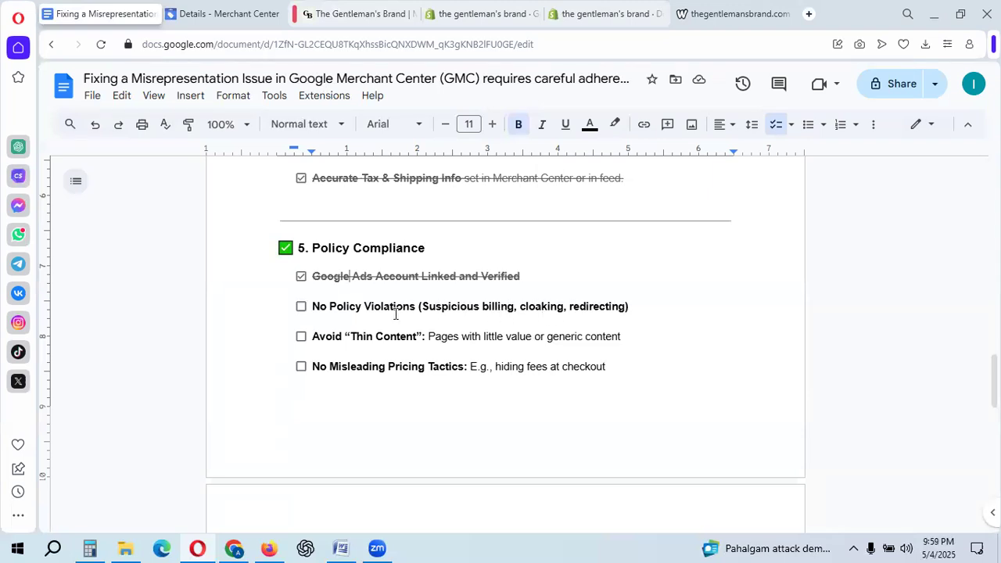
# Mark the remaining Policy Compliance items as done: No Policy Violations, Avoid “Thin Content”, No Misleading Pricing Tactics and No False Scarcity.
pyautogui.click(301, 308)
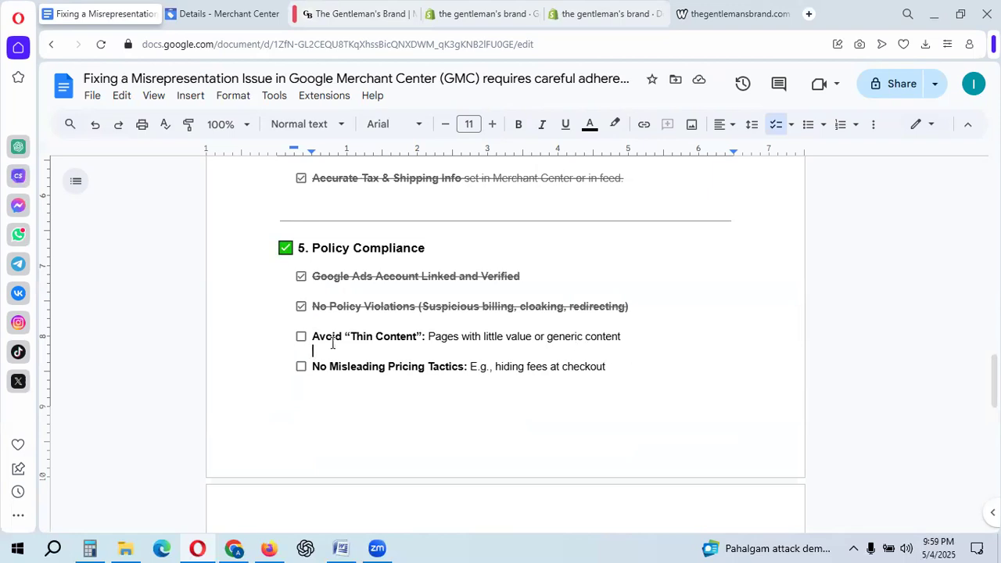
pyautogui.click(301, 338)
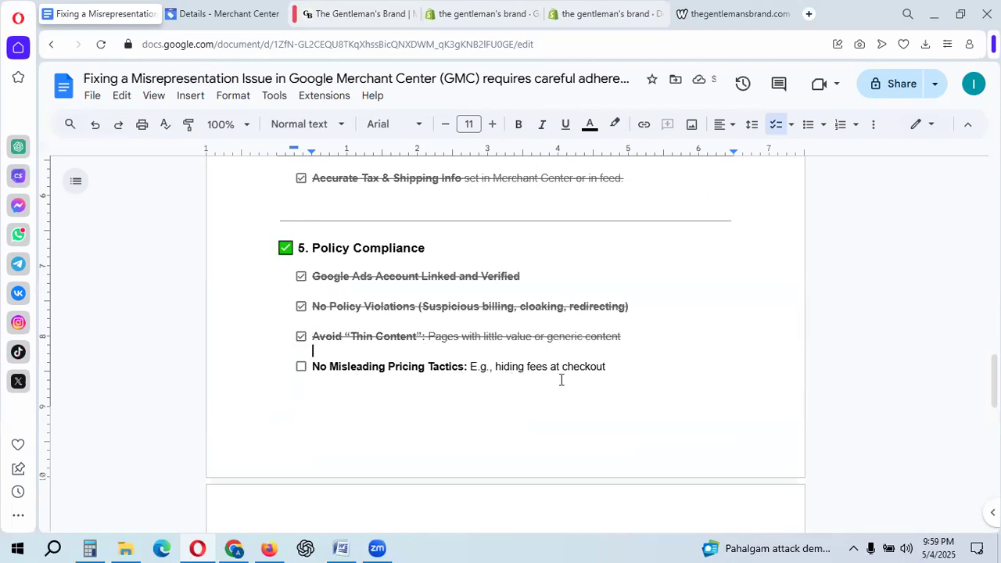
pyautogui.click(301, 366)
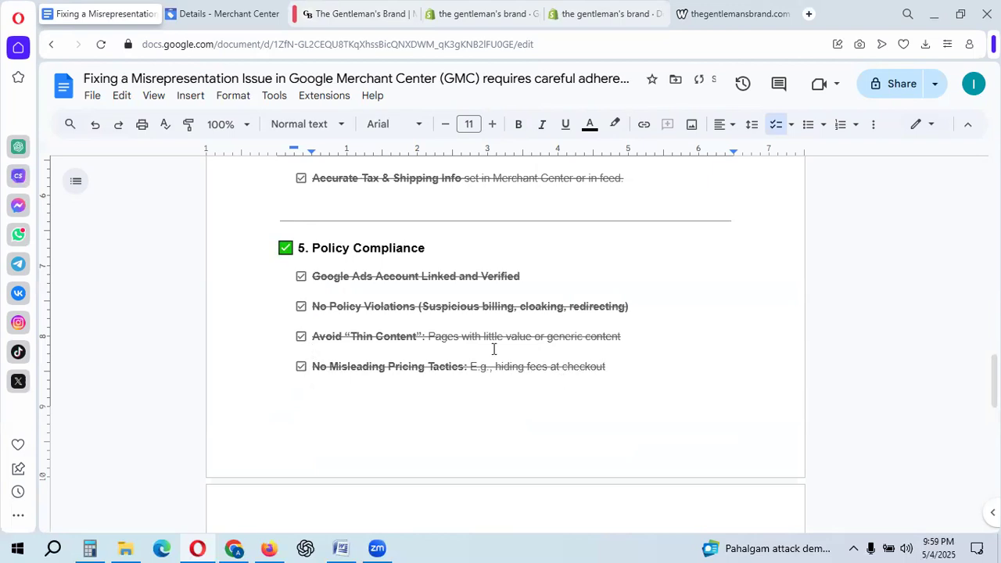
pyautogui.scroll(-3, 494, 349)
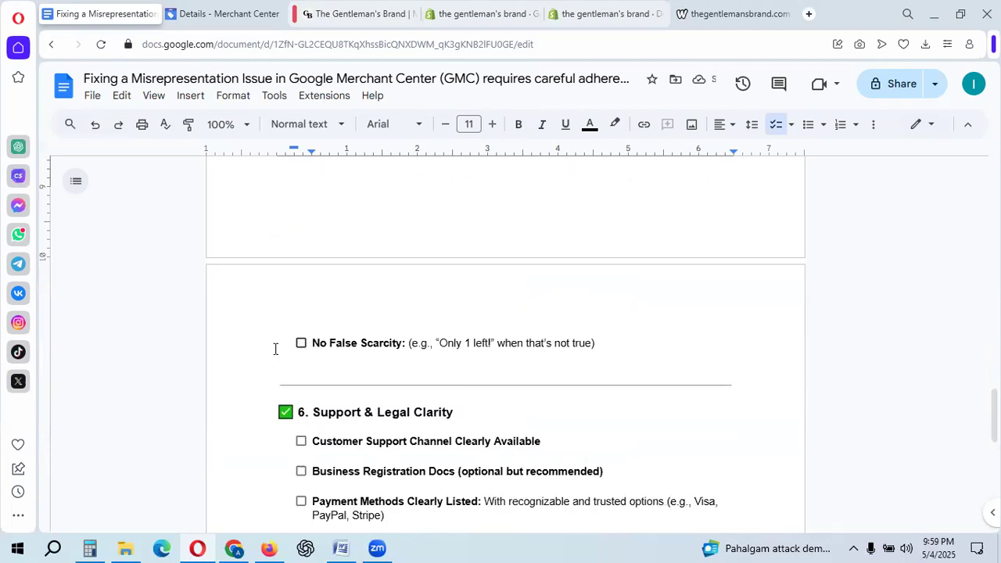
pyautogui.click(301, 344)
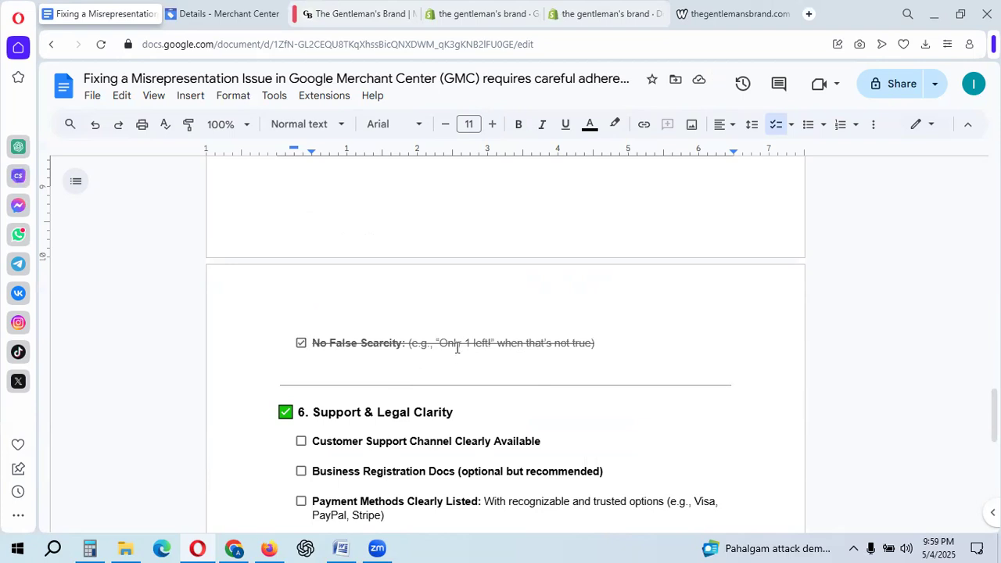
# Mark the Customer Support Channel Clearly Available item under 6. Support & Legal Clarity as done.
pyautogui.scroll(-2, 457, 347)
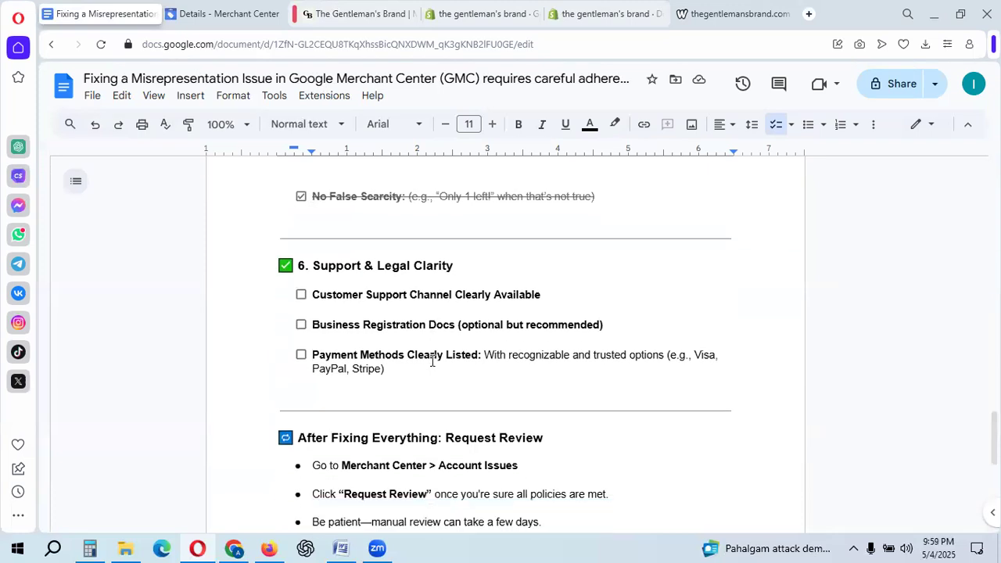
pyautogui.click(356, 312)
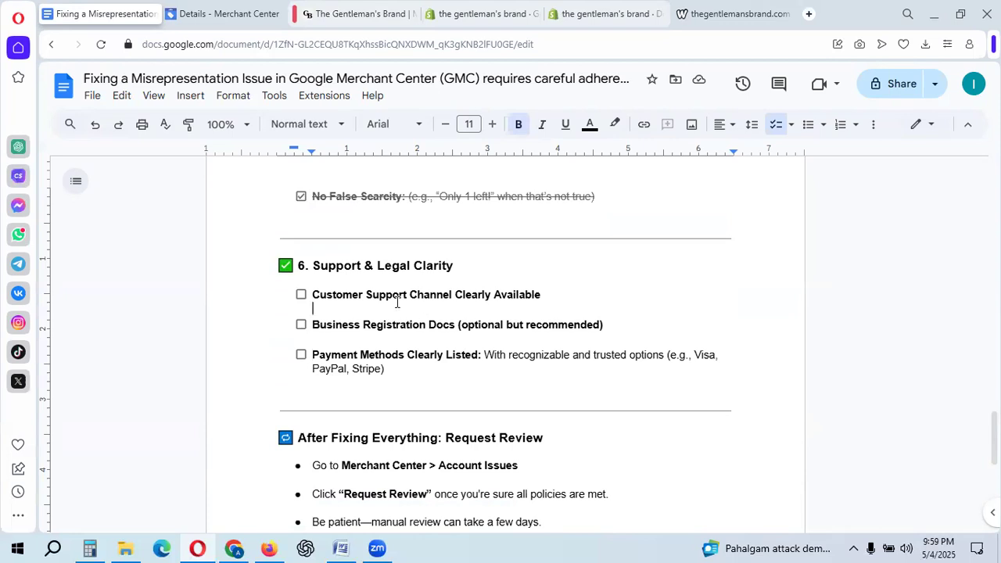
pyautogui.click(301, 296)
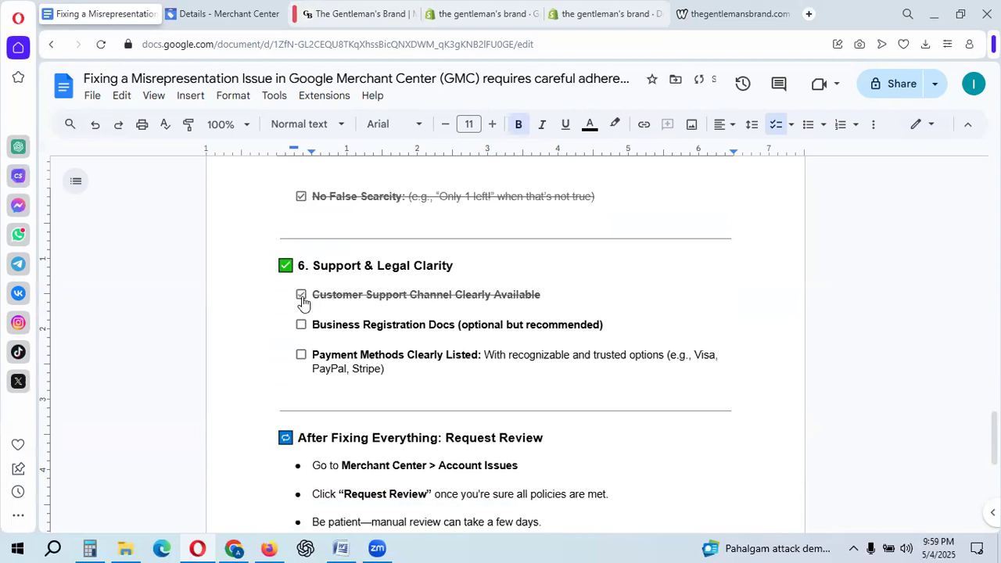
# Switch to Merchant Center and examine the customer service phone number and e-mail in the business details.
pyautogui.click(223, 13)
pyautogui.scroll(-3, 282, 331)
pyautogui.moveTo(284, 284); pyautogui.dragTo(334, 285)
pyautogui.click(393, 267)
pyautogui.moveTo(393, 267); pyautogui.dragTo(355, 265)
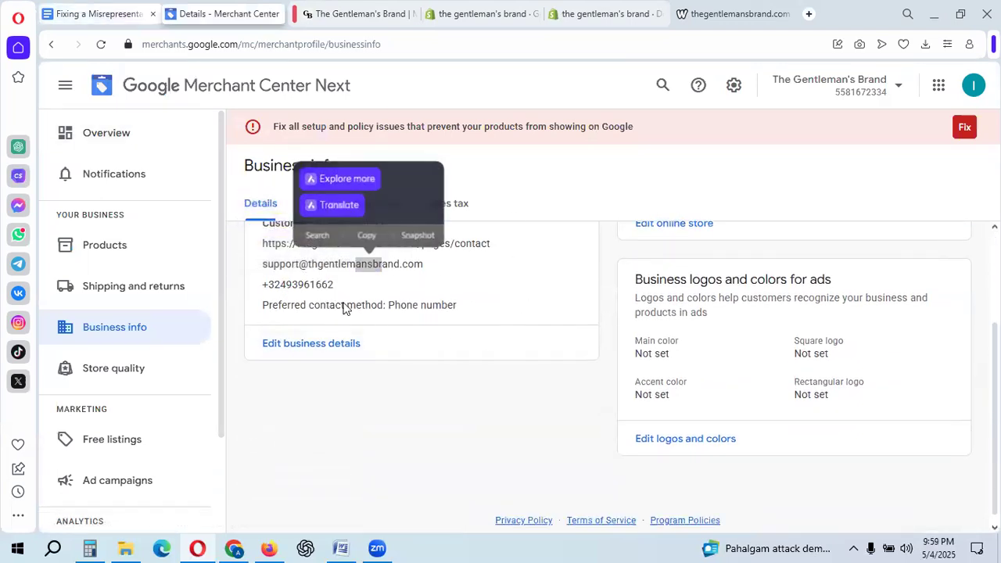
# Return to the checklist and mark the Business Registration Docs item as done.
pyautogui.hotkey('ctrl', 'shift', 'Tab')
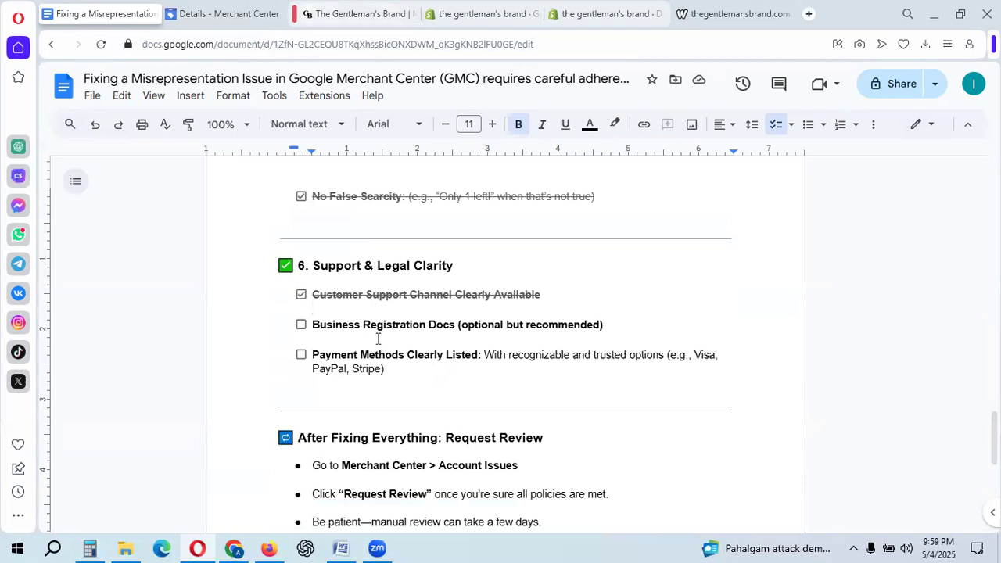
pyautogui.press('Down')
pyautogui.click(300, 327)
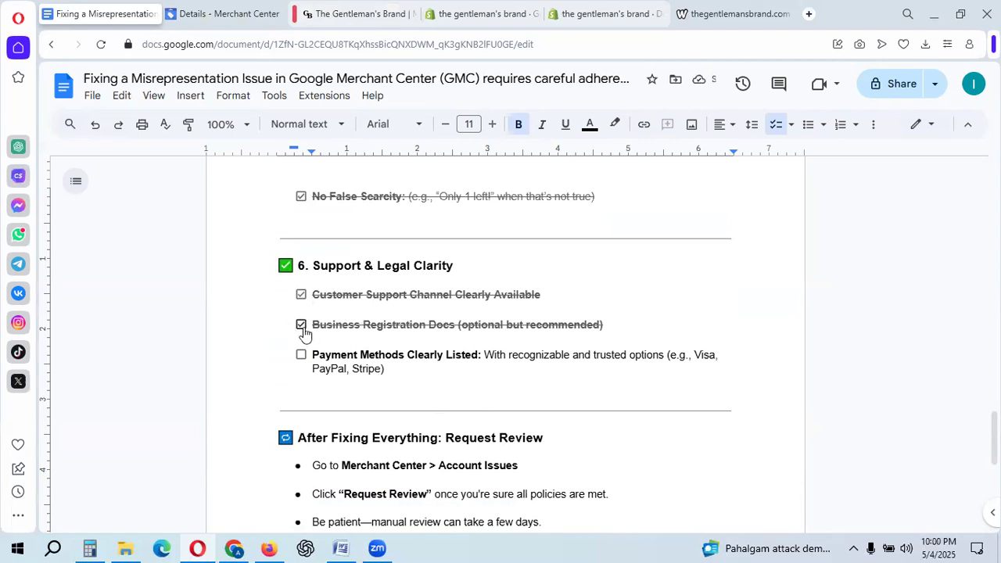
pyautogui.click(302, 328)
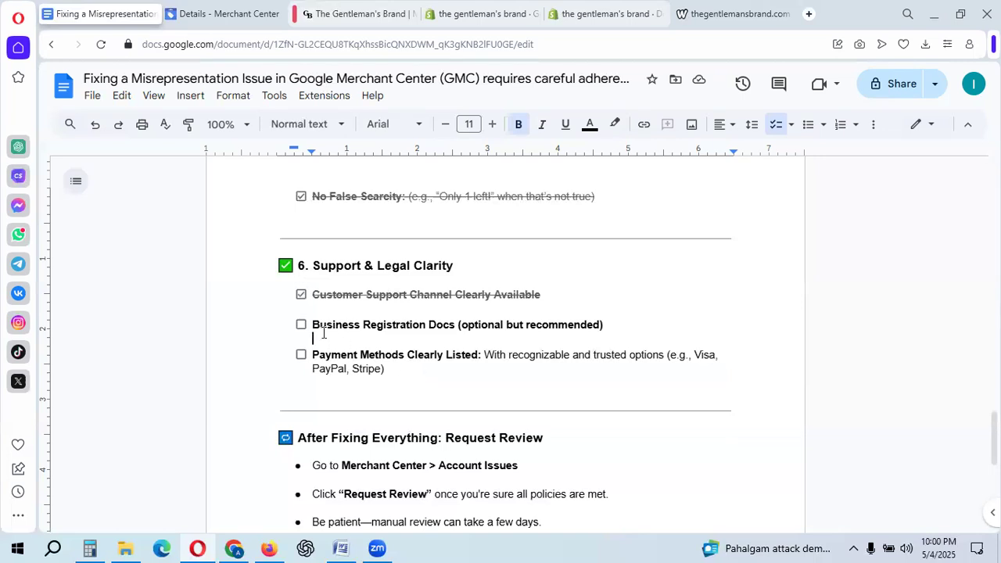
pyautogui.click(304, 331)
pyautogui.click(397, 380)
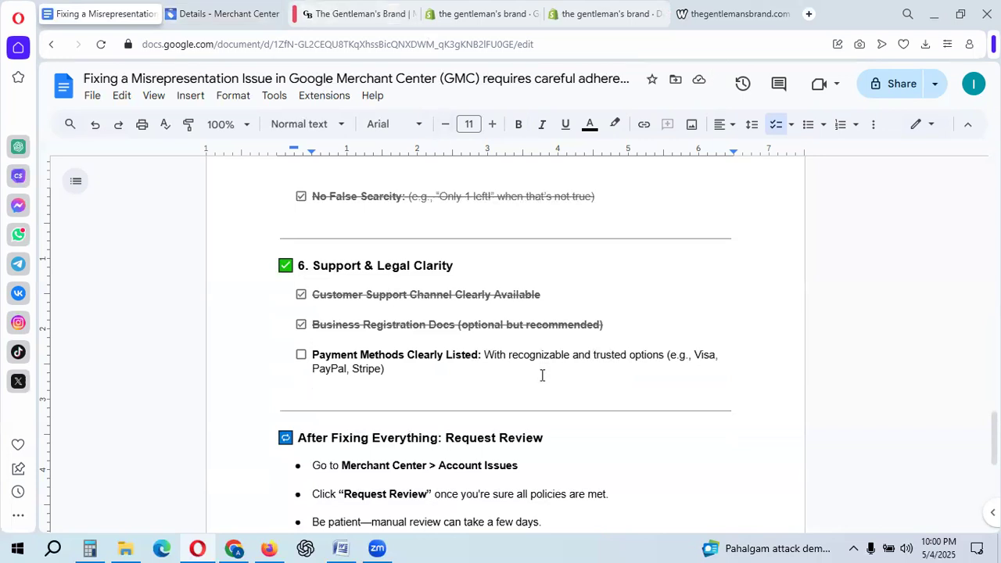
# Switch to the store's product page, hide the Shopify preview bar and examine the payment method icons in the footer.
pyautogui.click(342, 11)
pyautogui.scroll(-5, 950, 377)
pyautogui.scroll(-5, 950, 378)
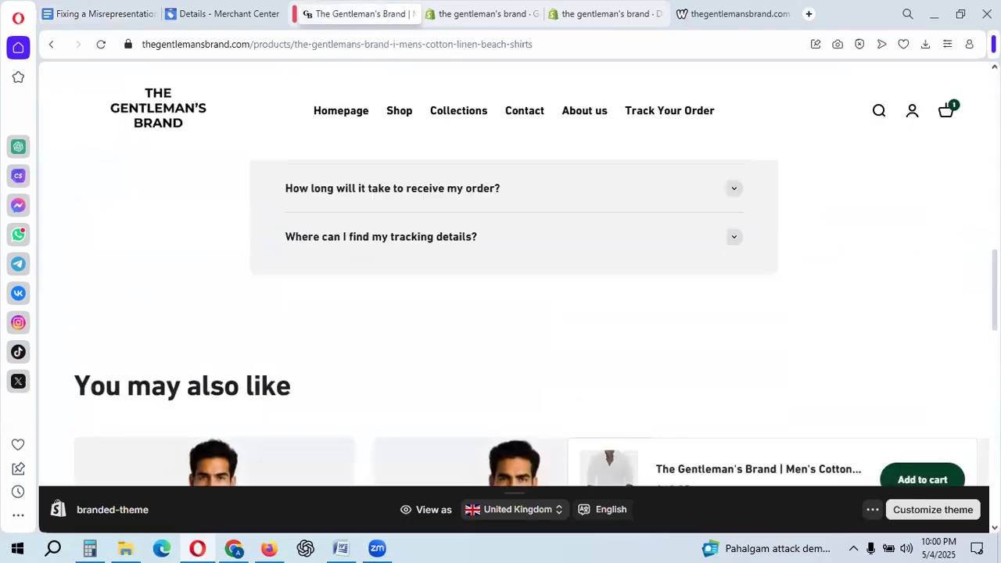
pyautogui.scroll(-10, 951, 378)
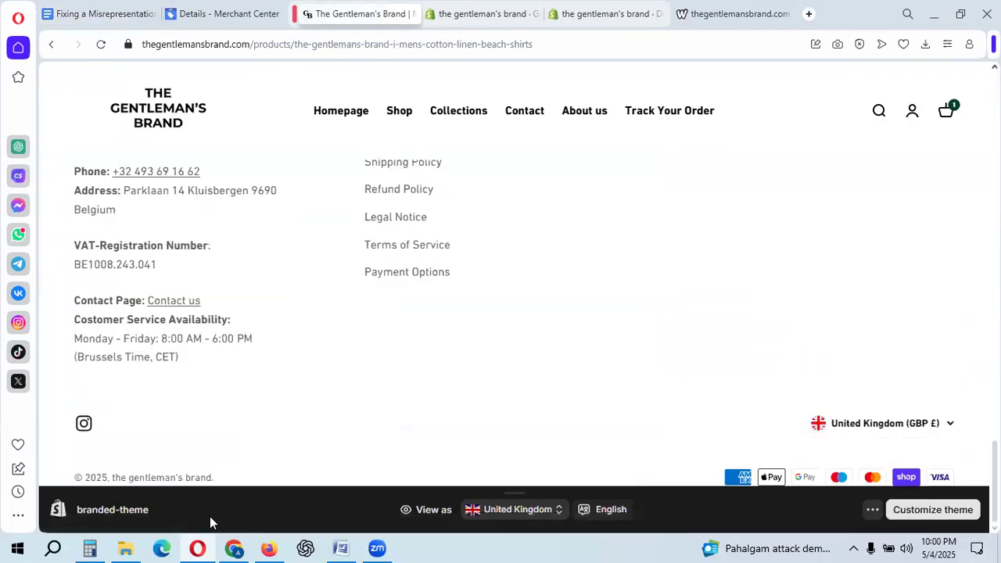
pyautogui.click(873, 516)
pyautogui.click(903, 481)
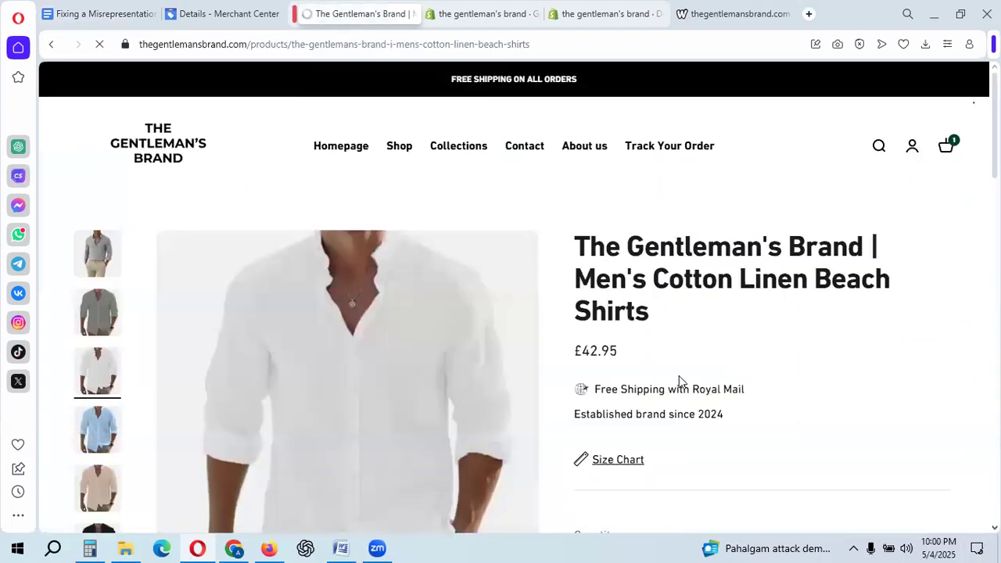
pyautogui.scroll(-15, 829, 365)
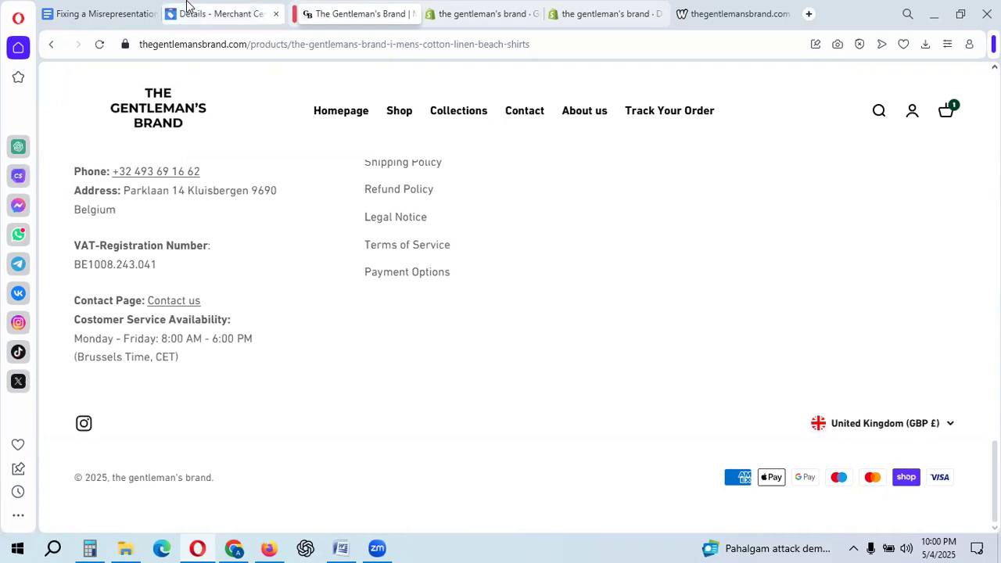
# Return to the checklist, mark the Payment Methods Clearly Listed item as done and read the Request Review instructions.
pyautogui.click(110, 14)
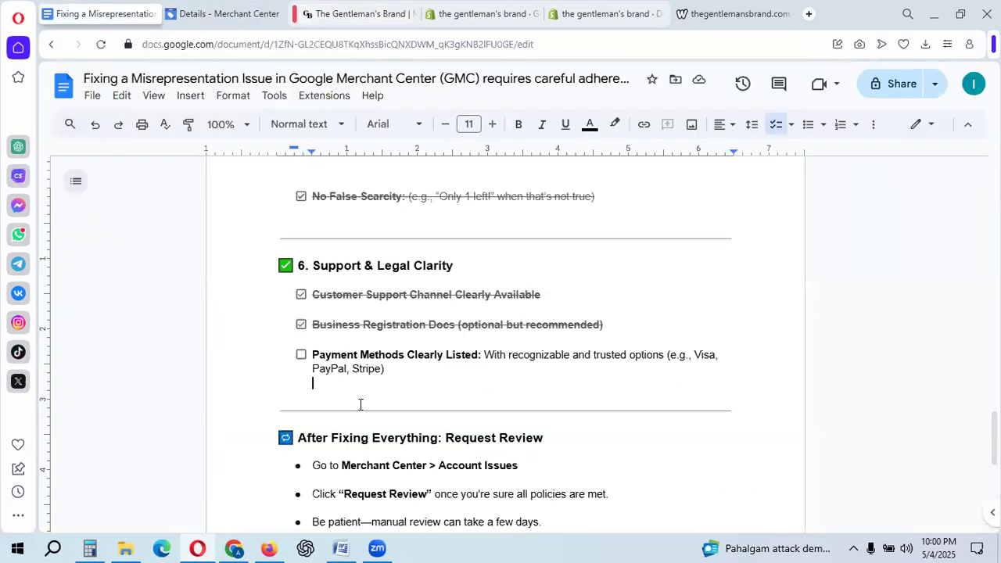
pyautogui.click(301, 355)
pyautogui.scroll(-4, 423, 375)
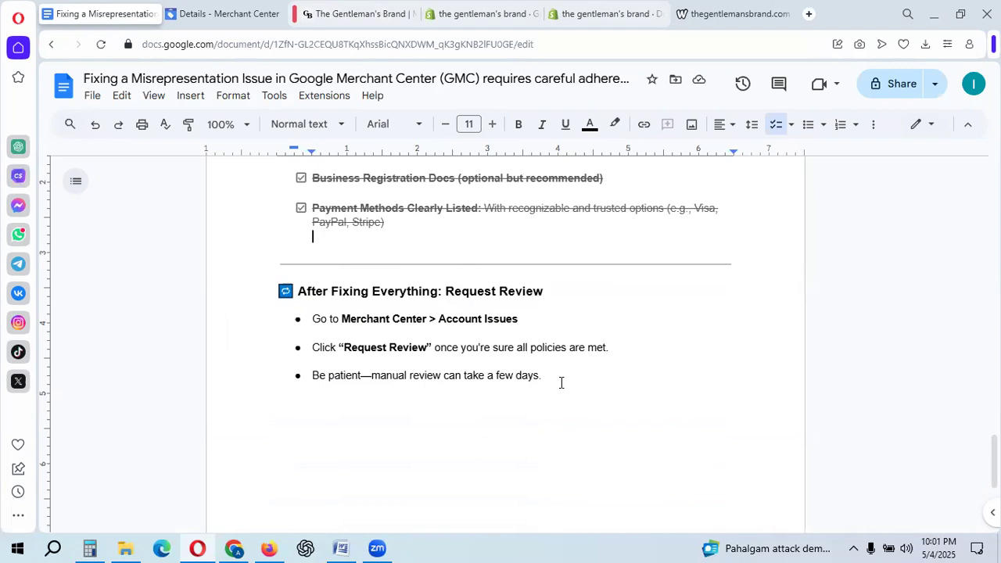
# Look back over the completed checklist and return to the Business info page in Merchant Center.
pyautogui.scroll(8, 536, 420)
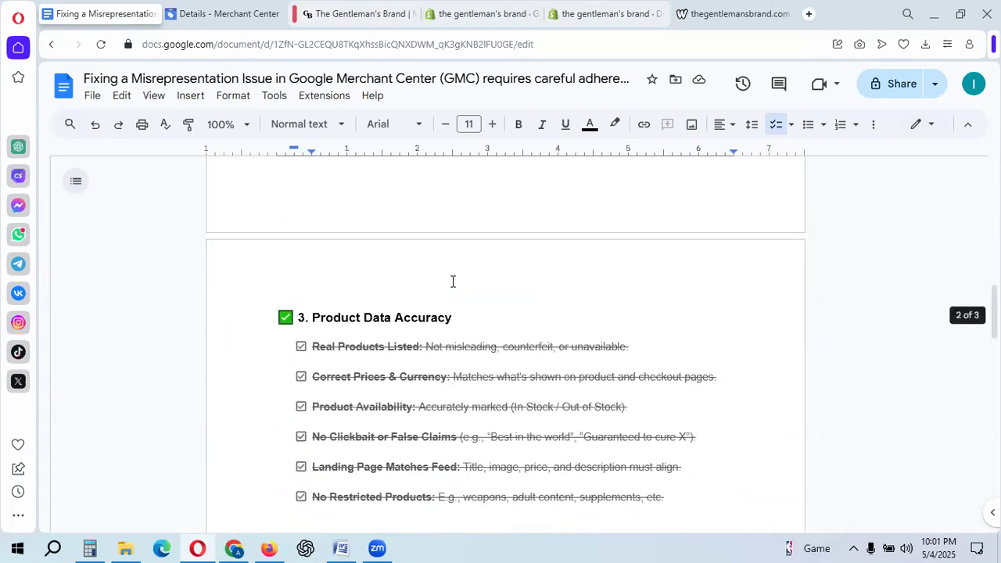
pyautogui.scroll(10, 452, 282)
pyautogui.click(262, 11)
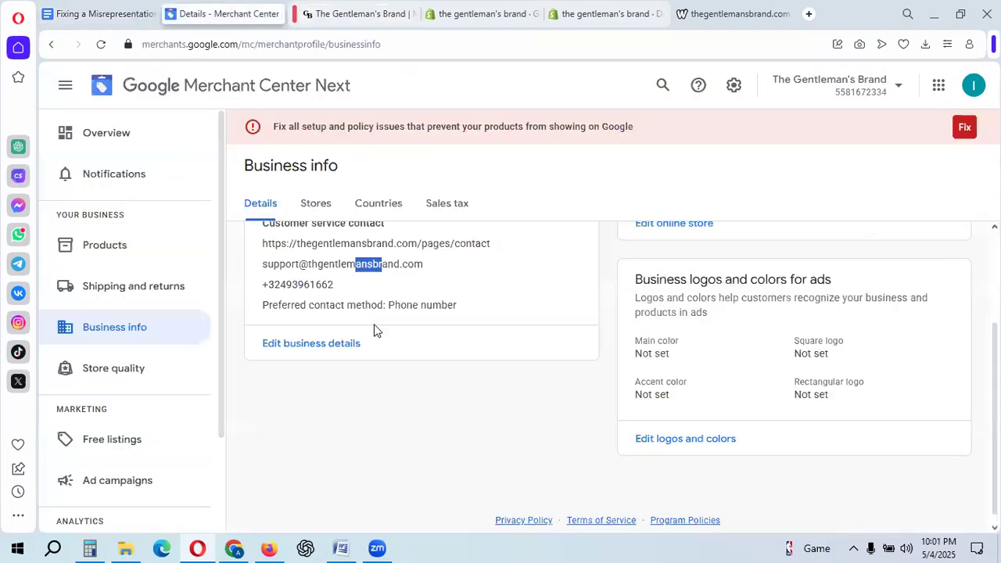
# Open the setup and policy issues affecting all products and read the Misrepresentation issue's details.
pyautogui.scroll(3, 374, 330)
pyautogui.click(965, 130)
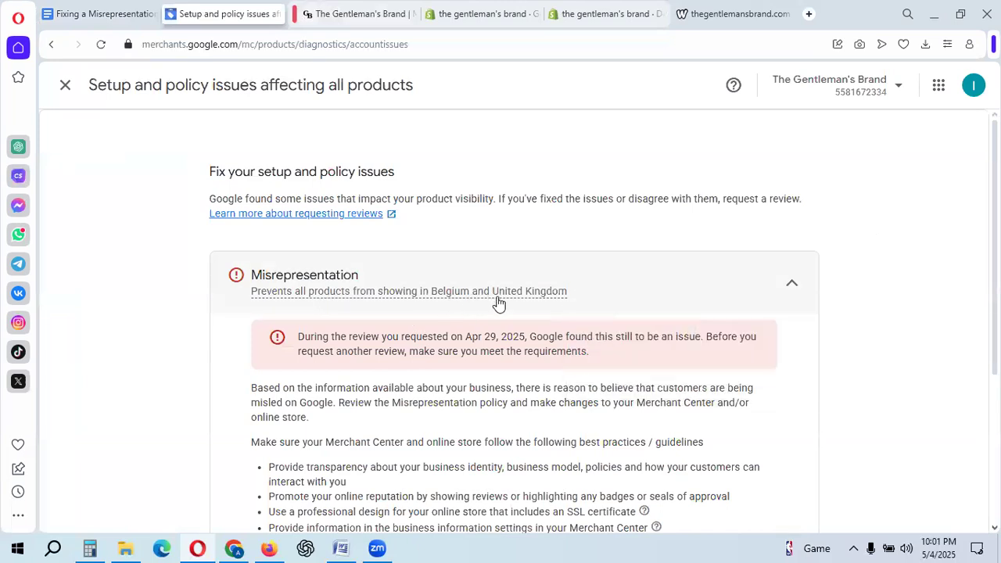
pyautogui.scroll(-2, 509, 304)
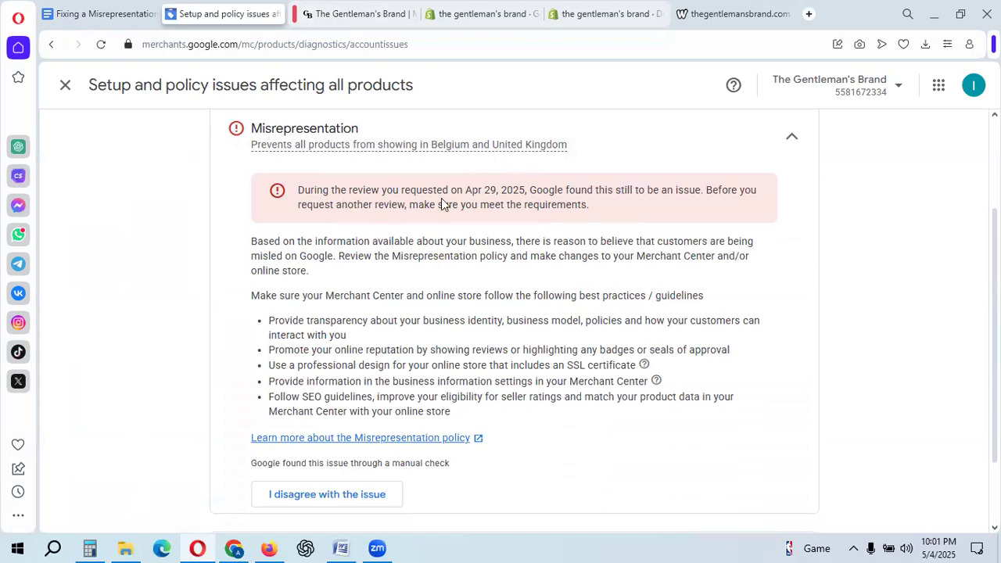
pyautogui.moveTo(466, 191); pyautogui.dragTo(529, 190)
pyautogui.click(618, 211)
pyautogui.scroll(-3, 362, 237)
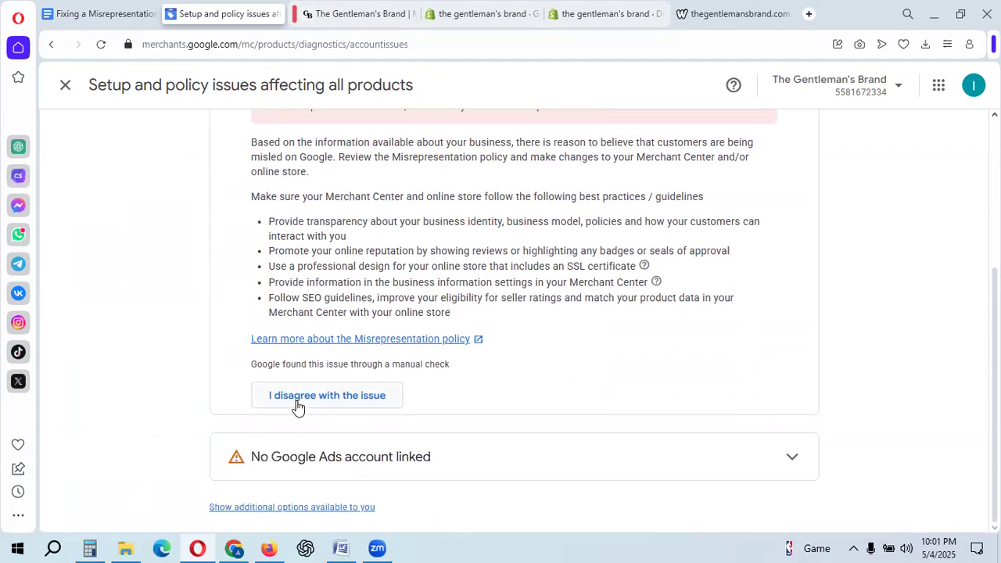
# Disagree with the Misrepresentation issue, confirm that the account meets the policy requirements and read the optional VAT number request.
pyautogui.click(317, 397)
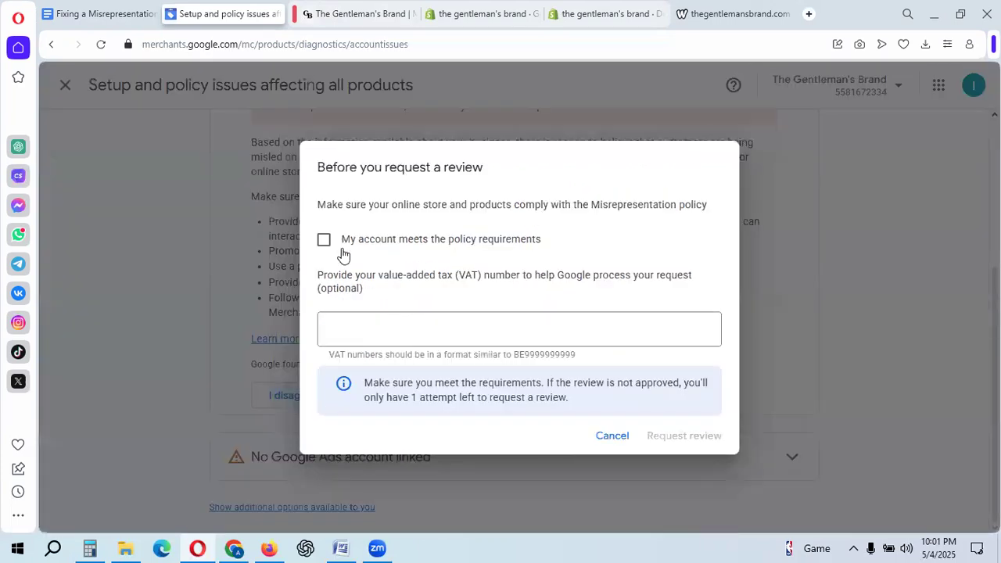
pyautogui.click(374, 249)
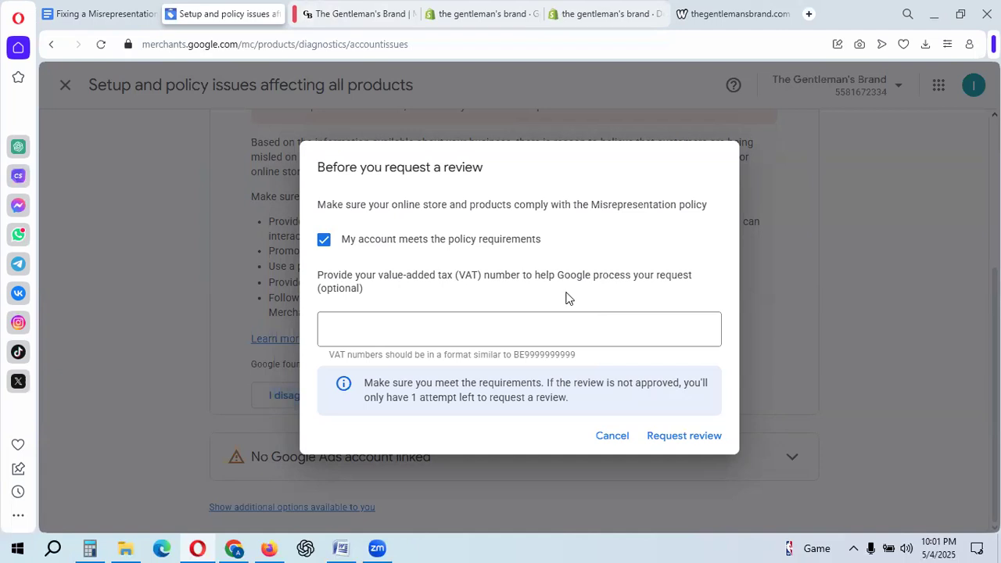
pyautogui.click(413, 333)
pyautogui.moveTo(317, 275); pyautogui.dragTo(514, 275)
# Copy the VAT registration number from the store's footer into the review request's VAT field and submit the request.
pyautogui.click(345, 11)
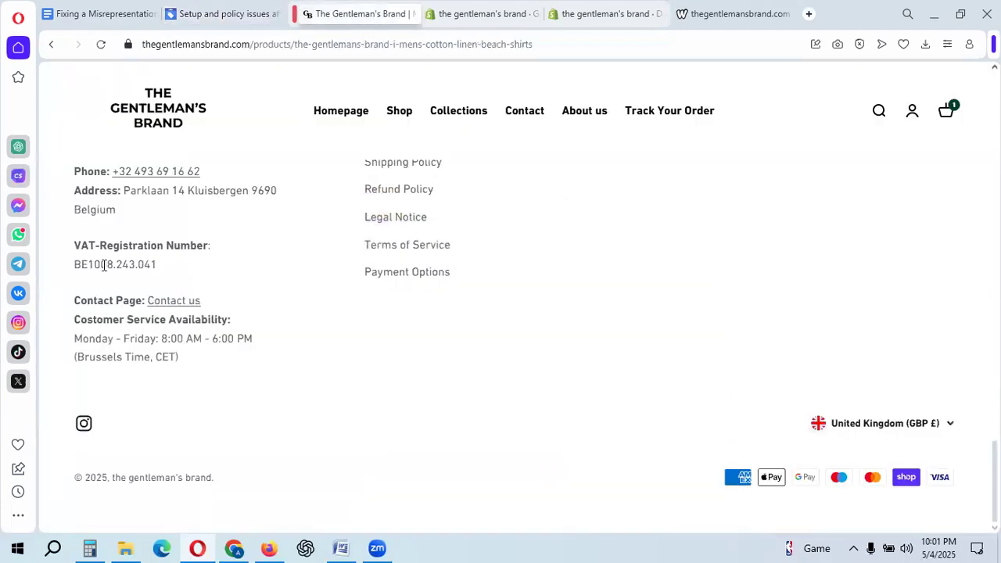
pyautogui.moveTo(74, 264); pyautogui.dragTo(172, 270)
pyautogui.hotkey('ctrl', 'c')
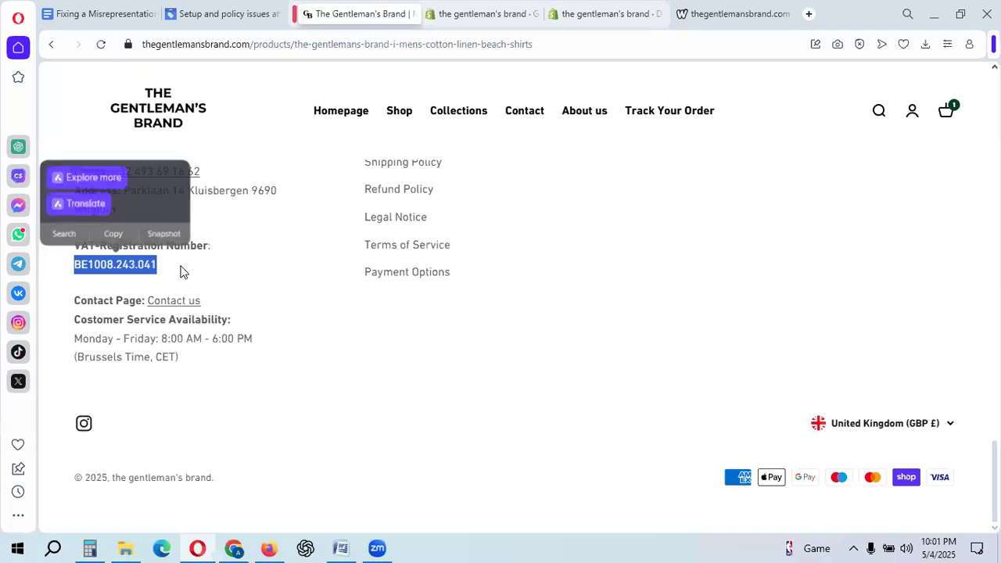
pyautogui.click(231, 7)
pyautogui.click(389, 331)
pyautogui.hotkey('ctrl', 'v')
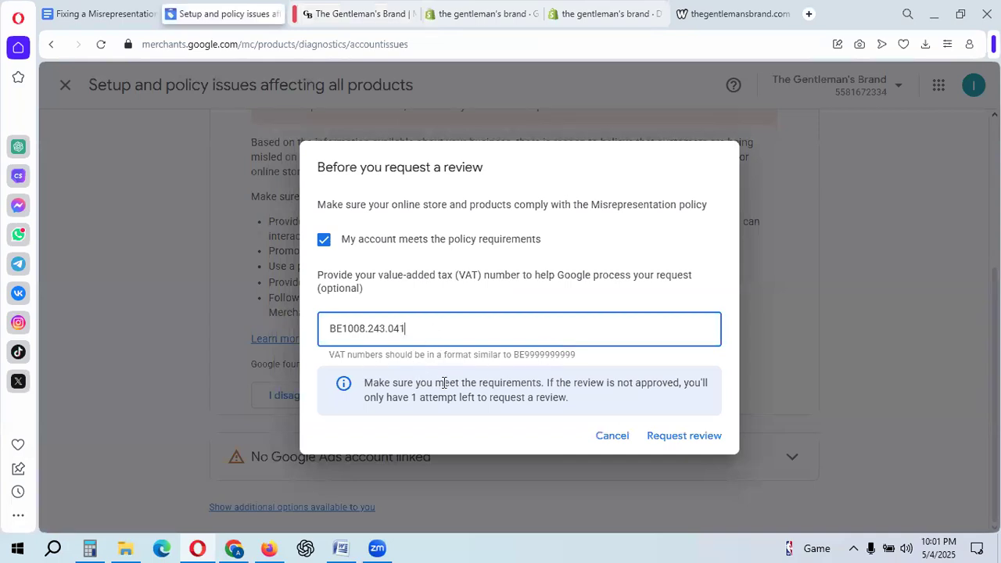
pyautogui.click(681, 438)
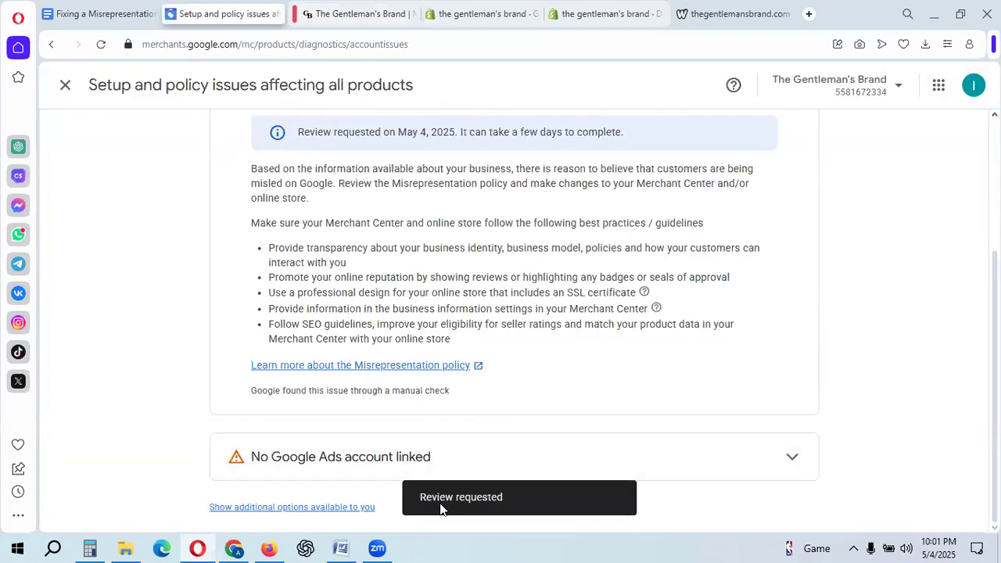
# Check the Misrepresentation issue's review notice and look over the rest of the policy issues page.
pyautogui.scroll(2, 400, 391)
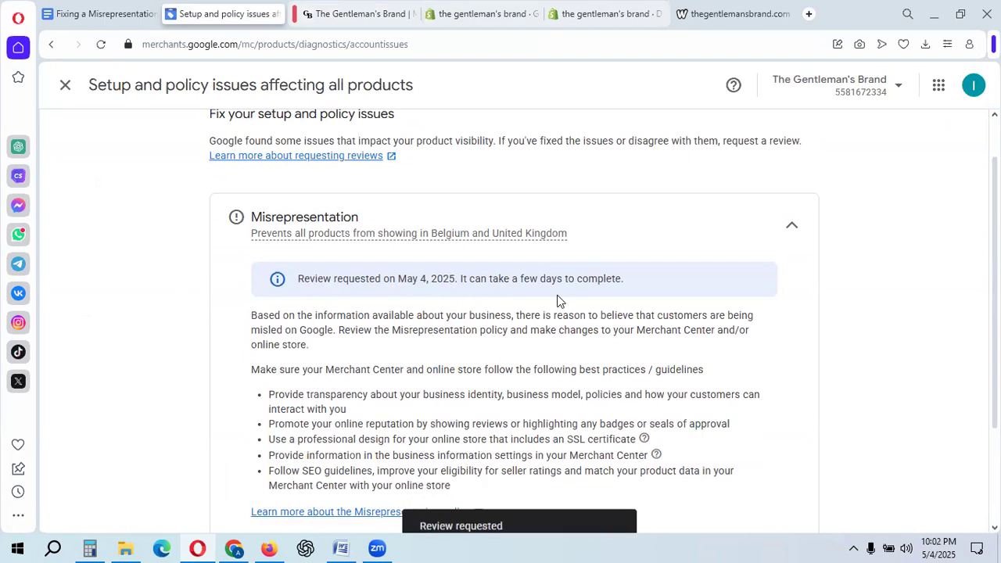
pyautogui.moveTo(523, 280); pyautogui.dragTo(606, 280)
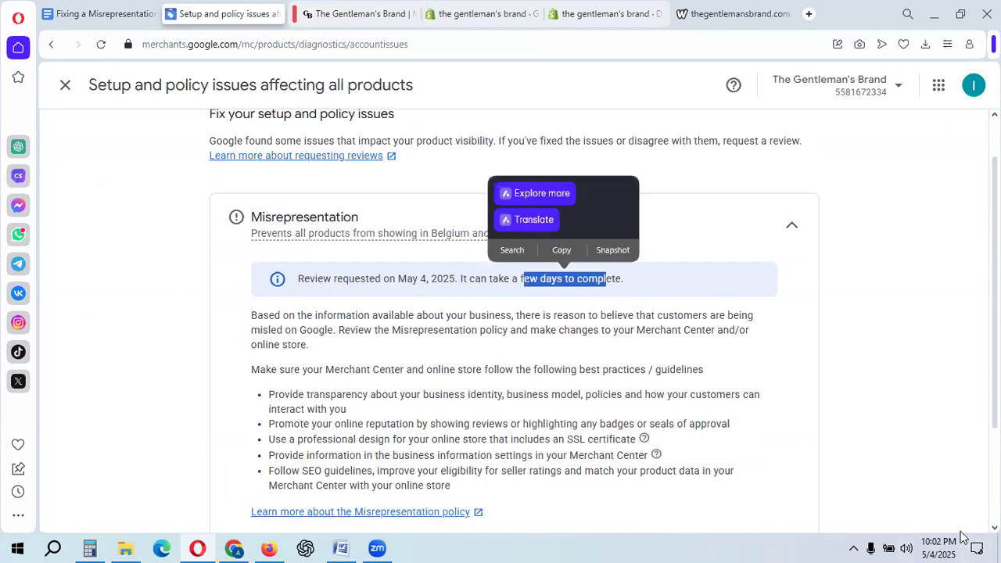
pyautogui.click(759, 354)
pyautogui.scroll(-1, 471, 401)
pyautogui.scroll(-2, 472, 401)
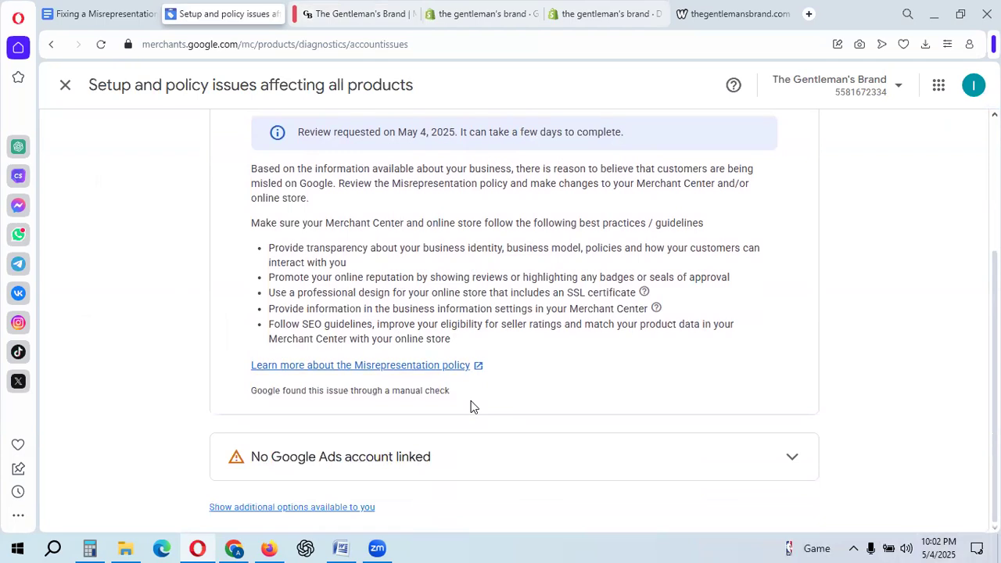
pyautogui.scroll(3, 472, 407)
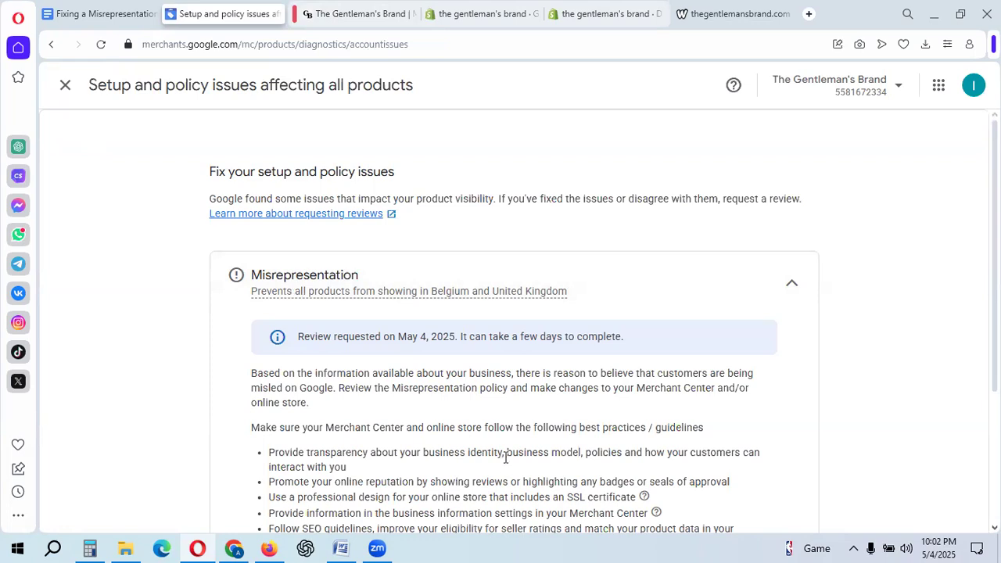
# Close the policy issues, go to the Merchant Center overview and examine the setup checklist, click performance and product approval status.
pyautogui.click(65, 86)
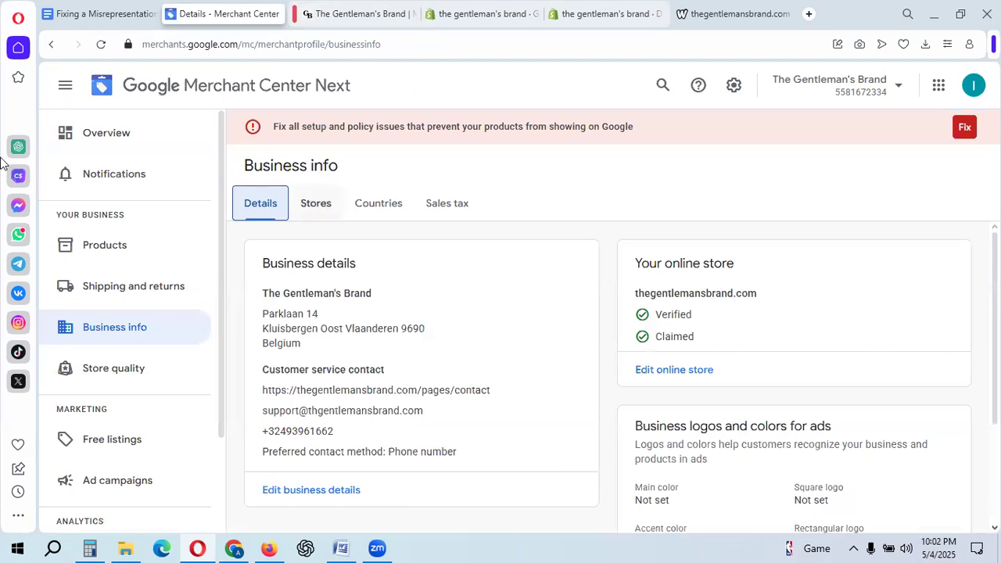
pyautogui.click(116, 141)
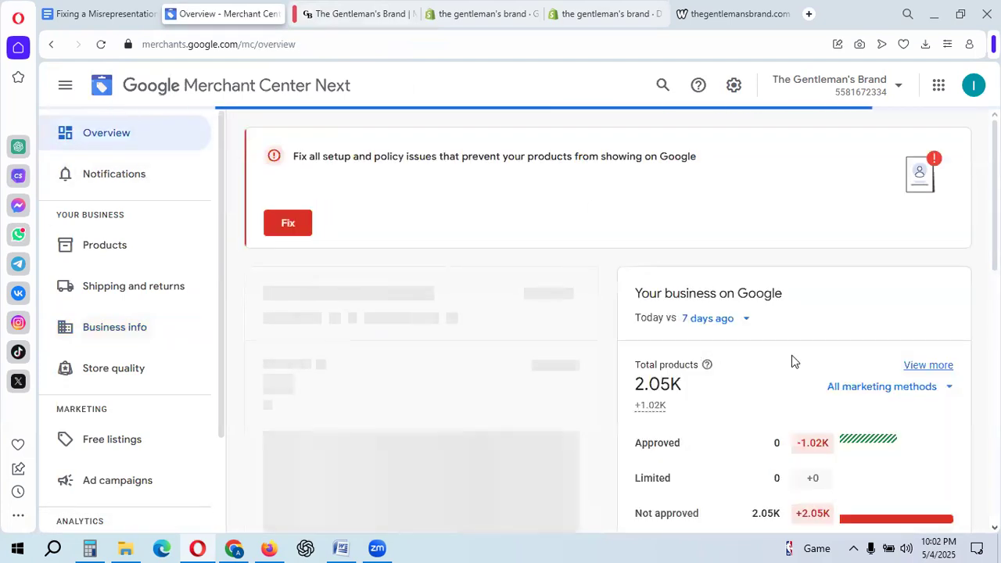
pyautogui.scroll(-3, 792, 361)
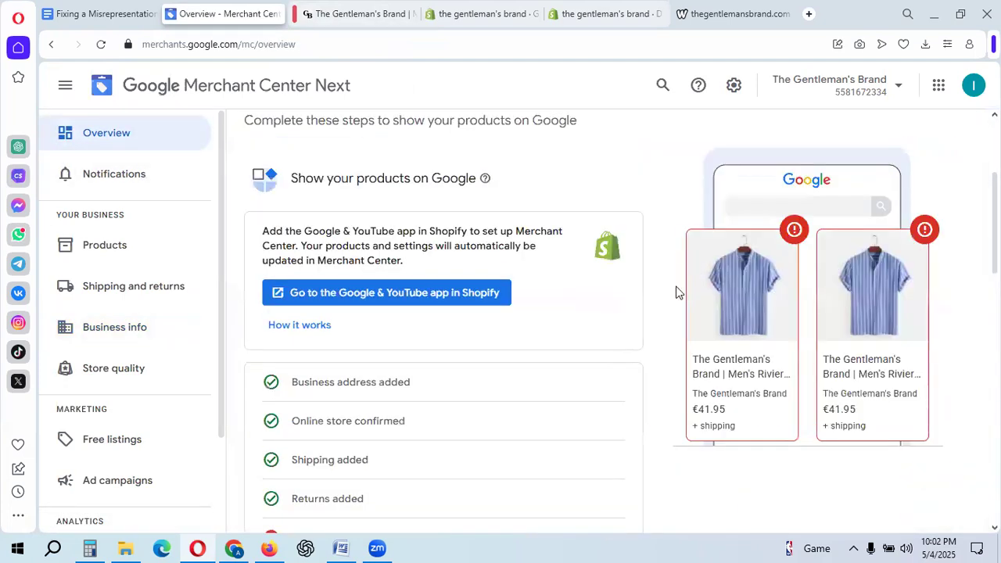
pyautogui.scroll(-7, 492, 409)
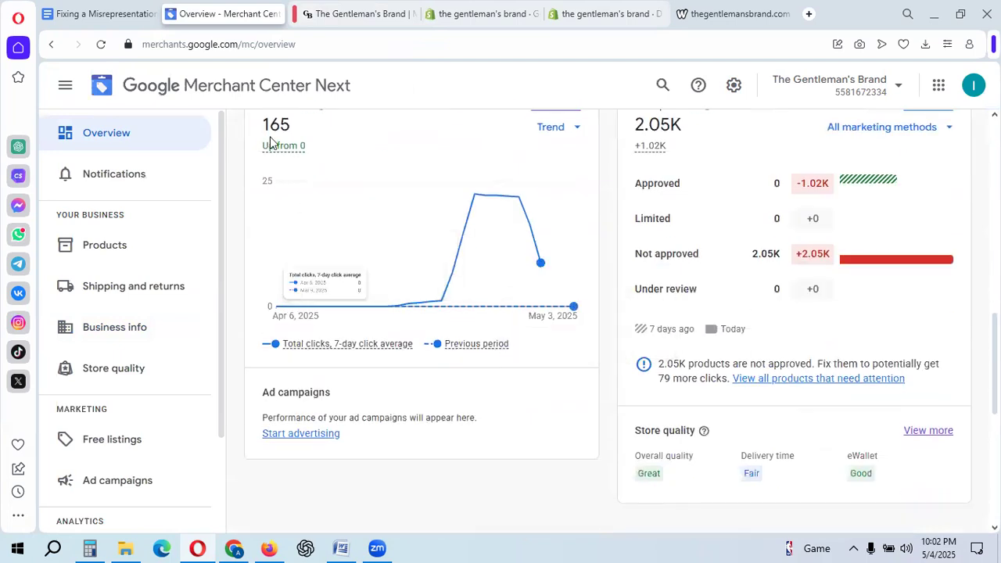
pyautogui.scroll(2, 270, 141)
pyautogui.scroll(-2, 138, 446)
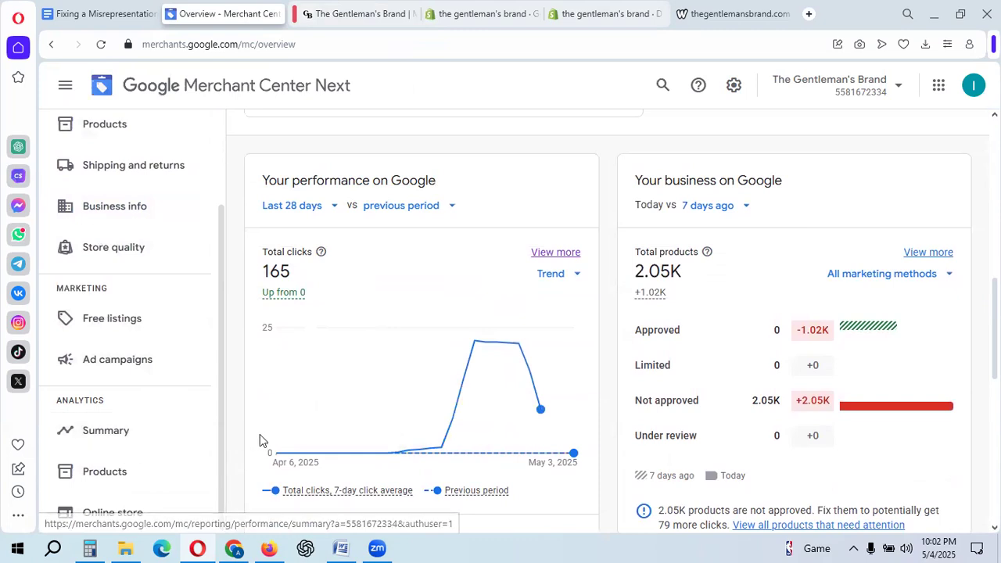
pyautogui.scroll(3, 409, 464)
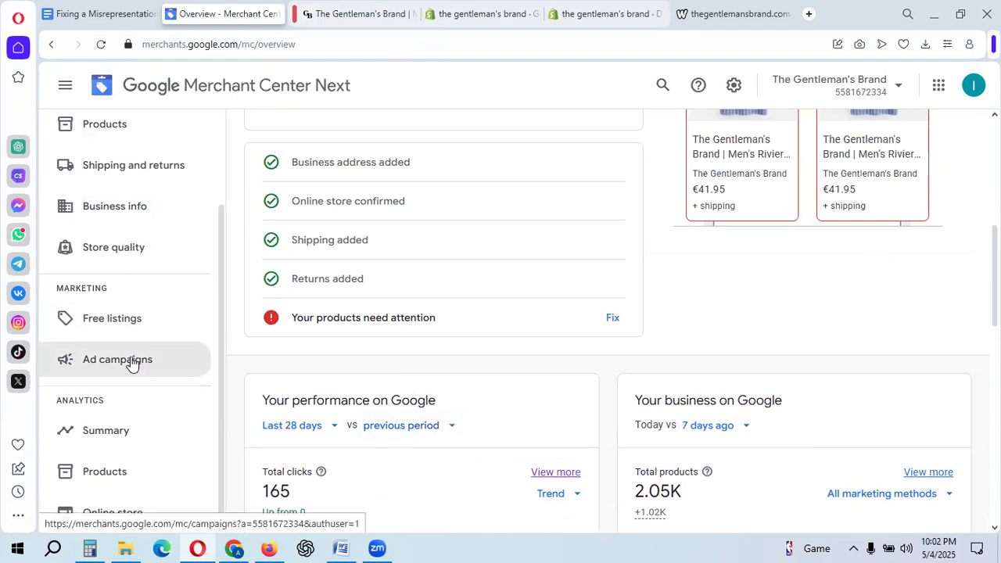
pyautogui.scroll(-3, 597, 375)
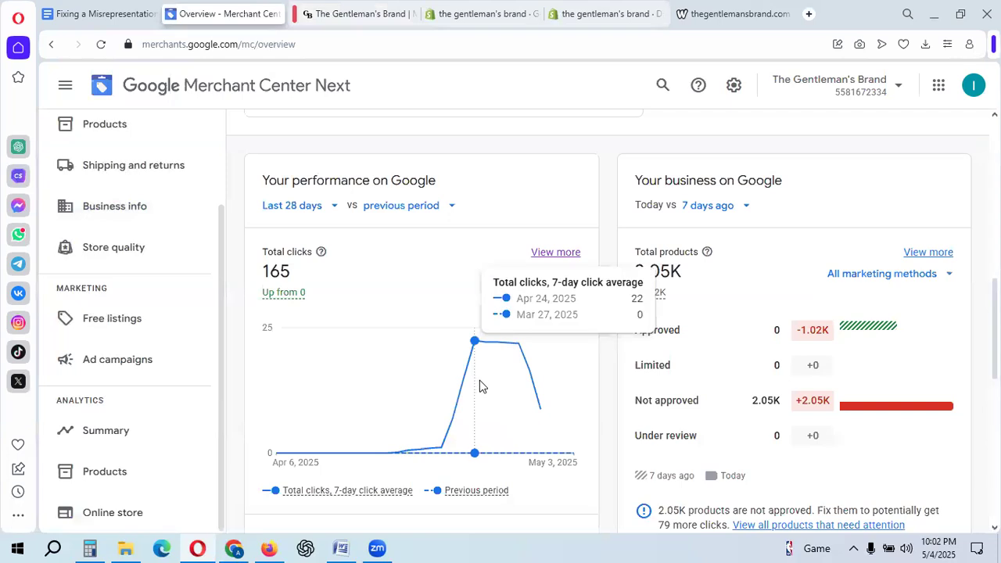